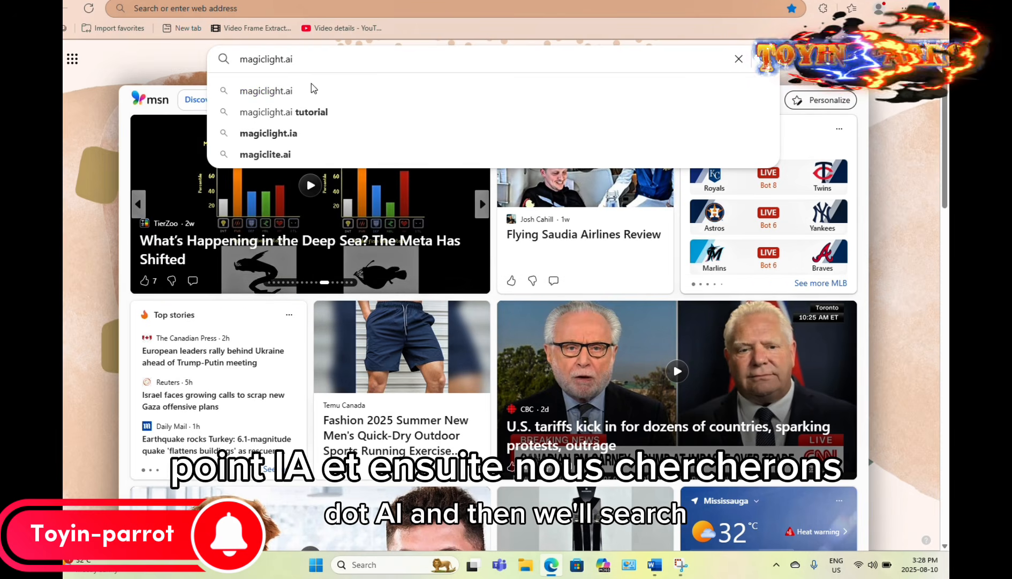
Search the web for magiclight.ai and open the official MagicLight website
left_click(312, 90)
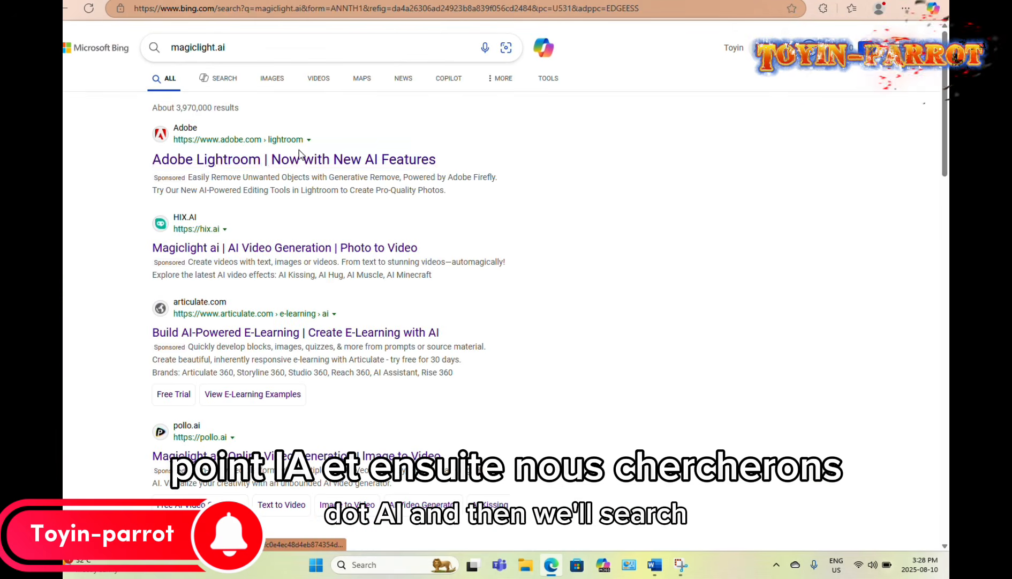
scroll(234, 239, "down", 6)
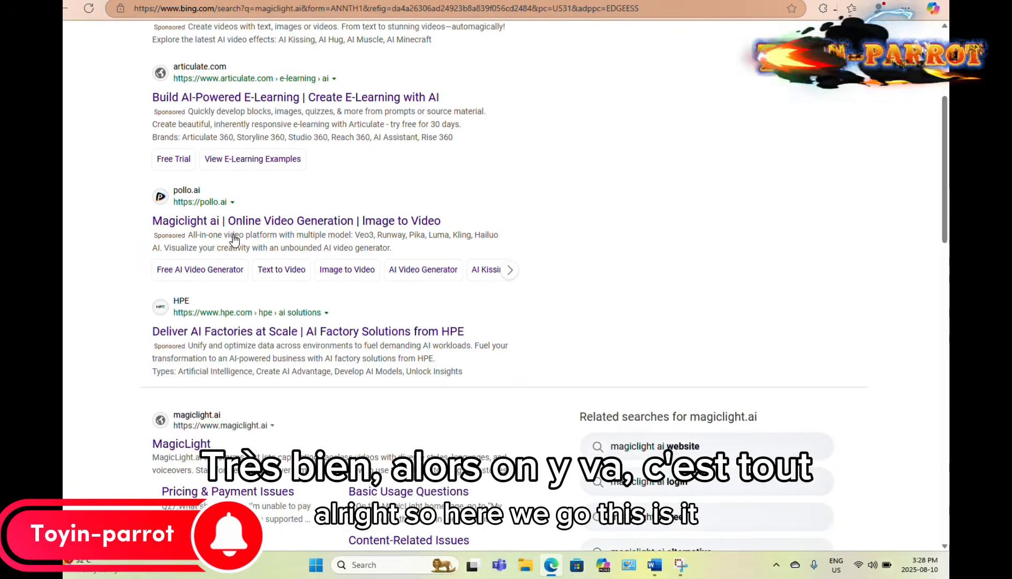
scroll(234, 239, "down", 2)
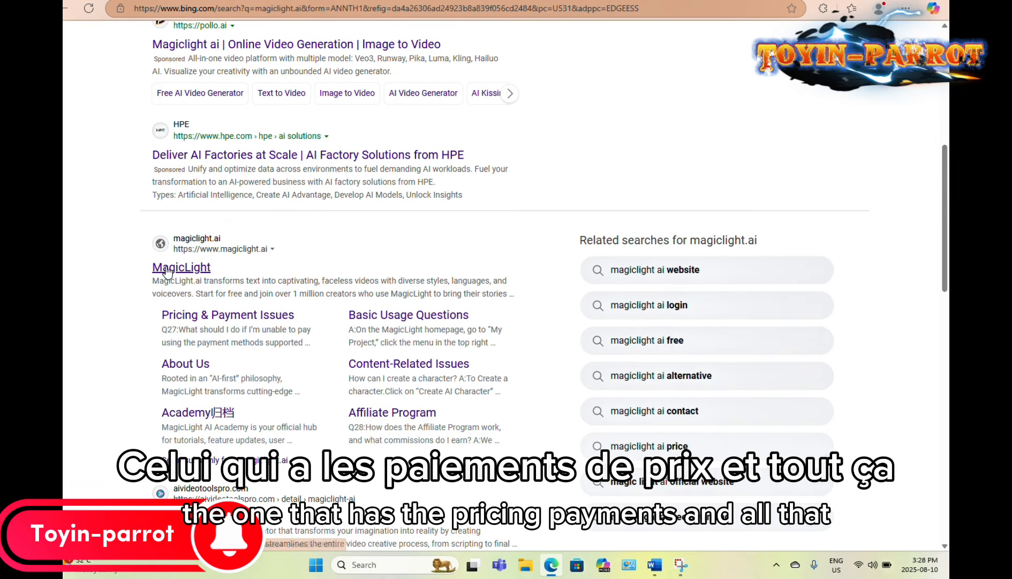
left_click(167, 267)
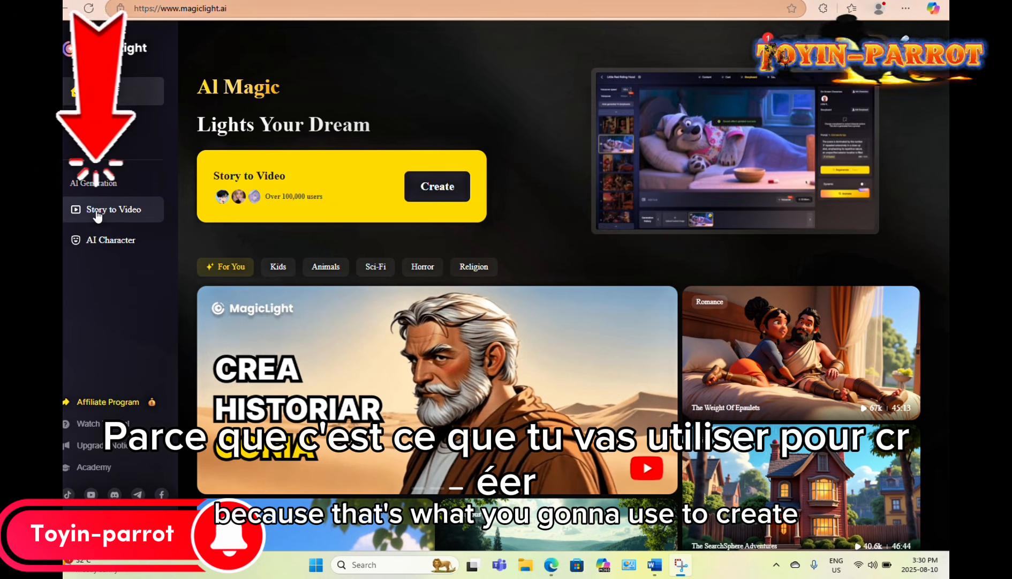
Start a Story to Video project with the Realistic style, Landscape aspect ratio and English as the video language
left_click(431, 187)
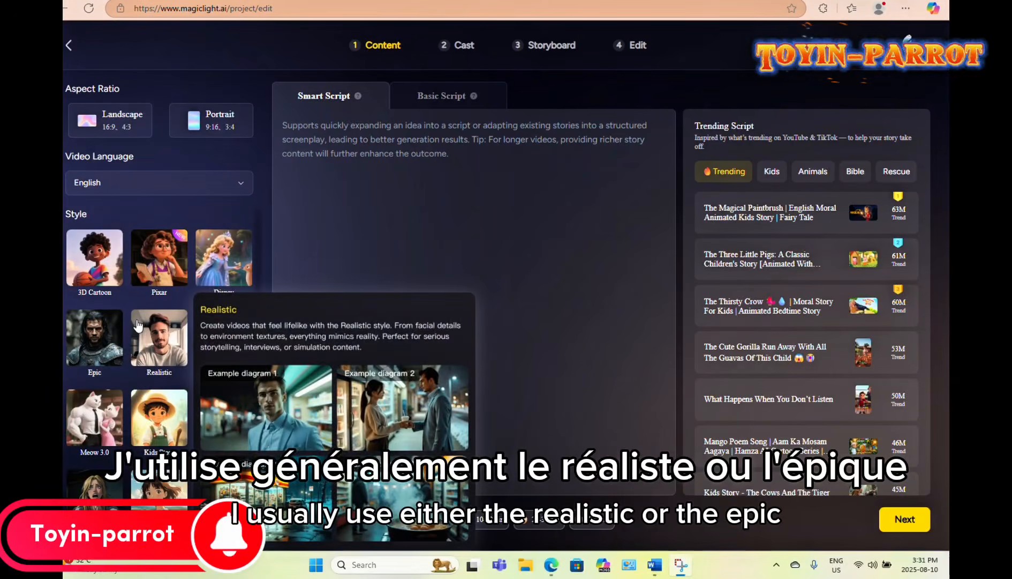
mouse_move(157, 354)
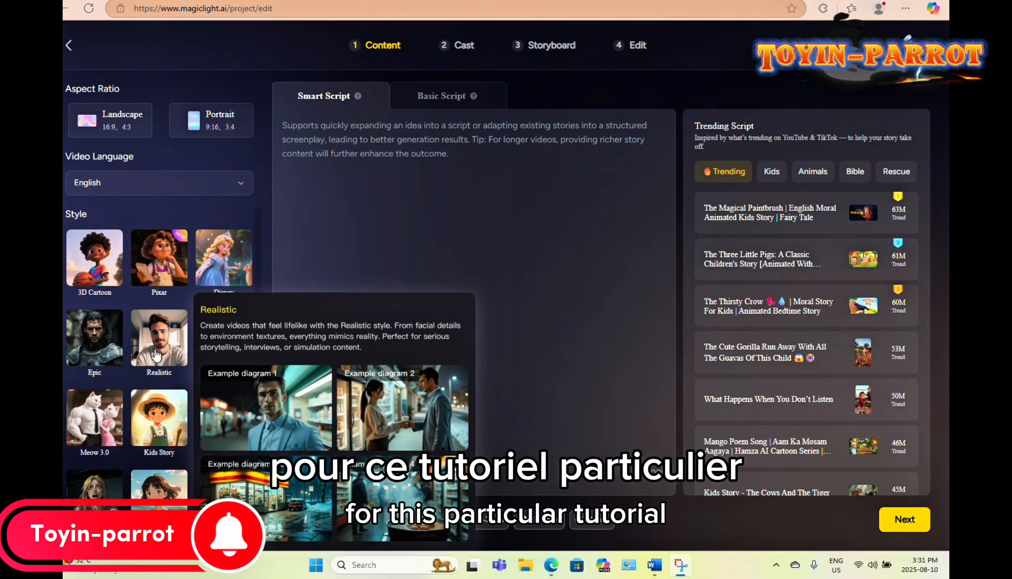
left_click(156, 355)
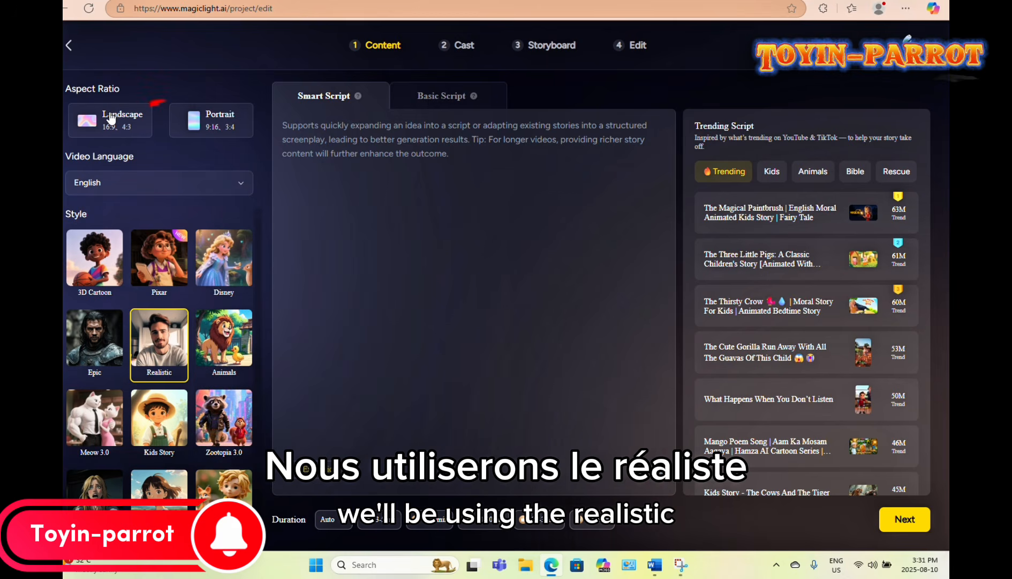
left_click(121, 185)
left_click(121, 207)
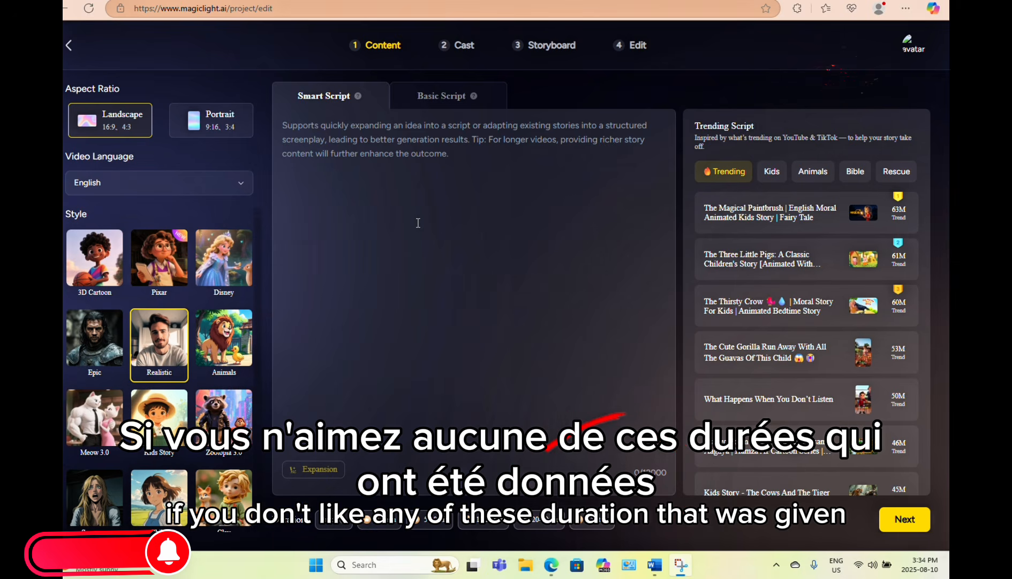
Paste the copied "Early Arrival" ranch scene script into the Smart Script field and check it from the beginning
right_click(311, 134)
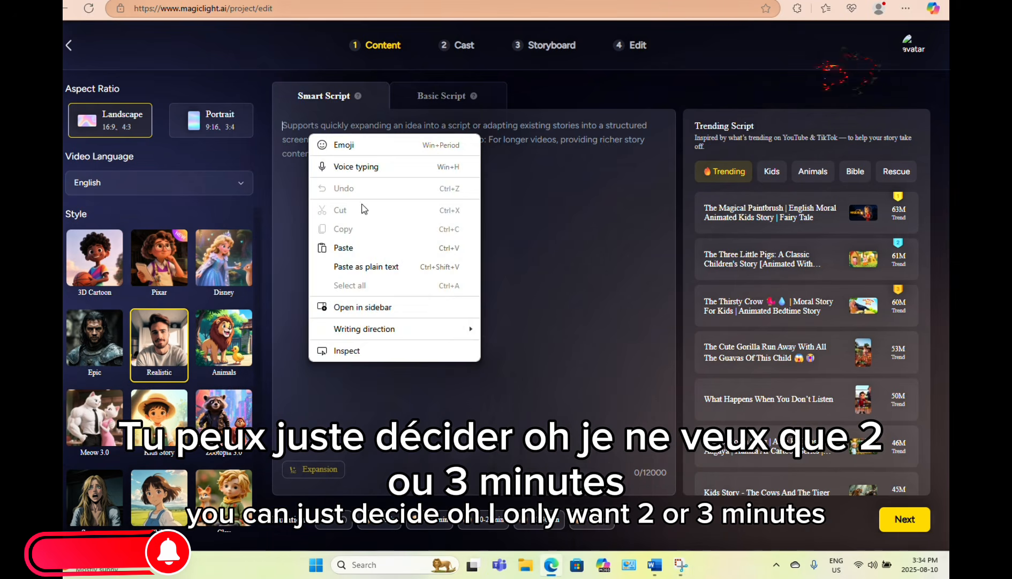
left_click(351, 247)
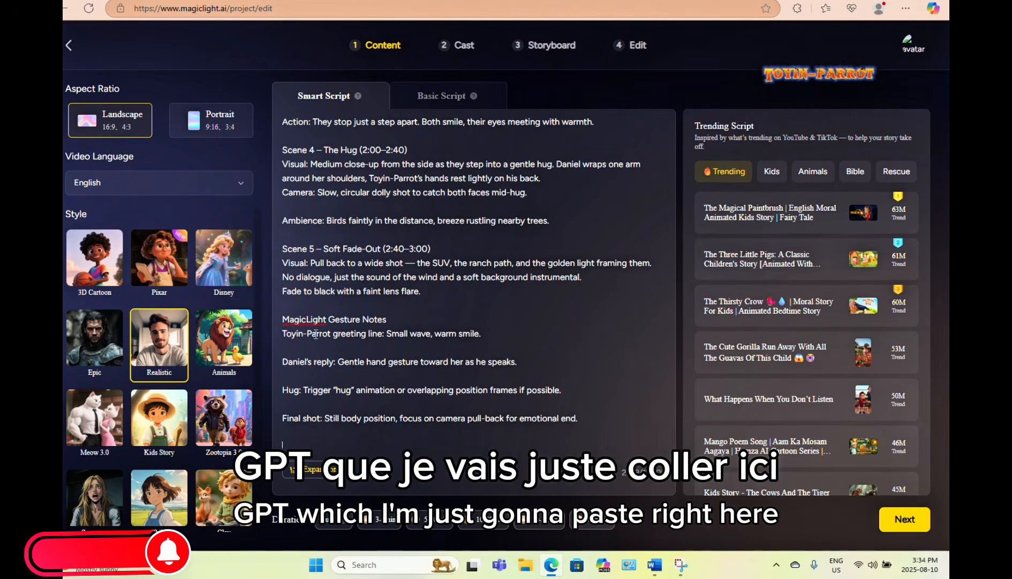
scroll(316, 334, "up", 4)
scroll(316, 333, "up", 3)
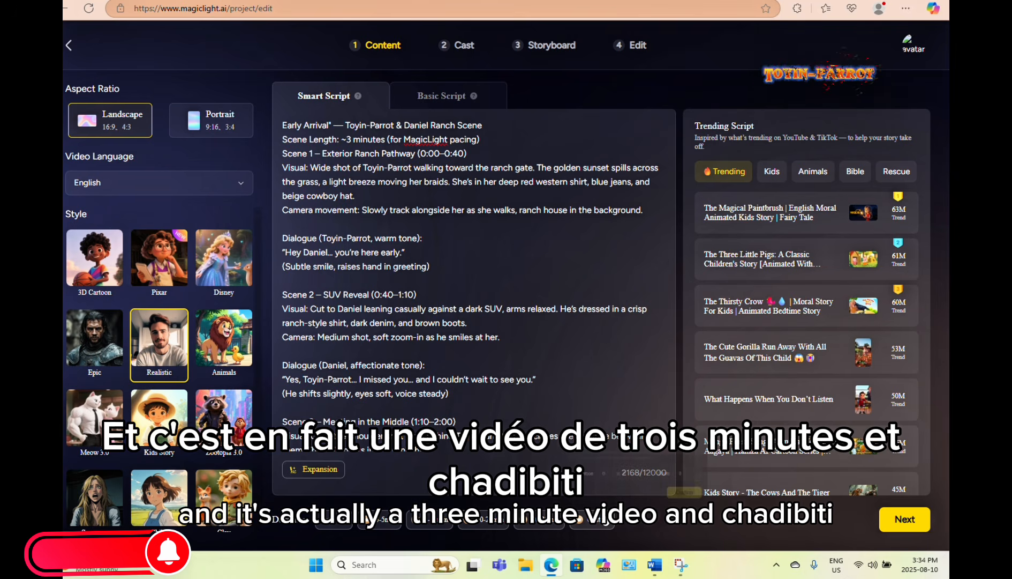
Set a custom duration of 36 shots and generate the scene breakdown from the script
left_click(591, 520)
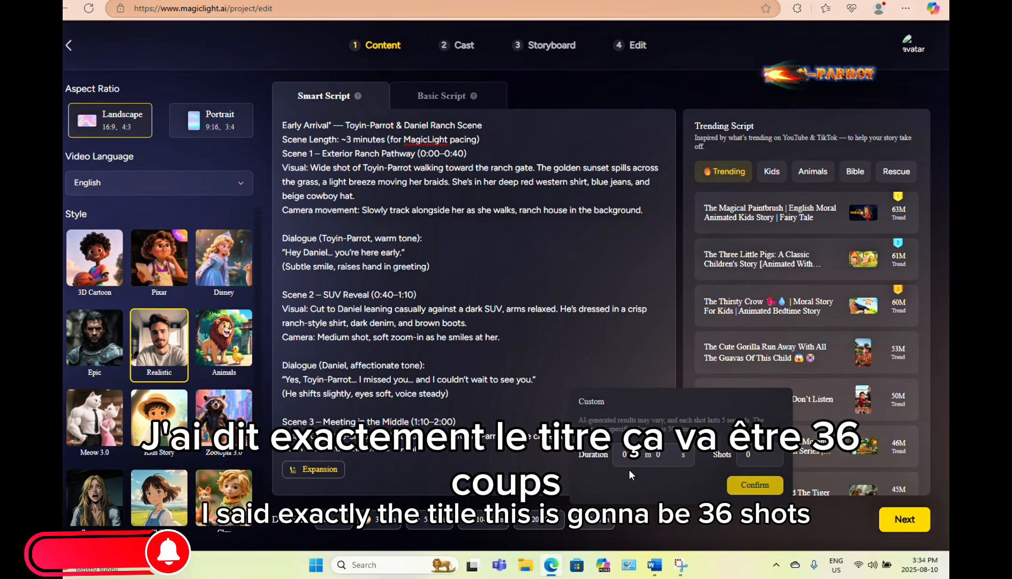
left_click(754, 455)
type("36")
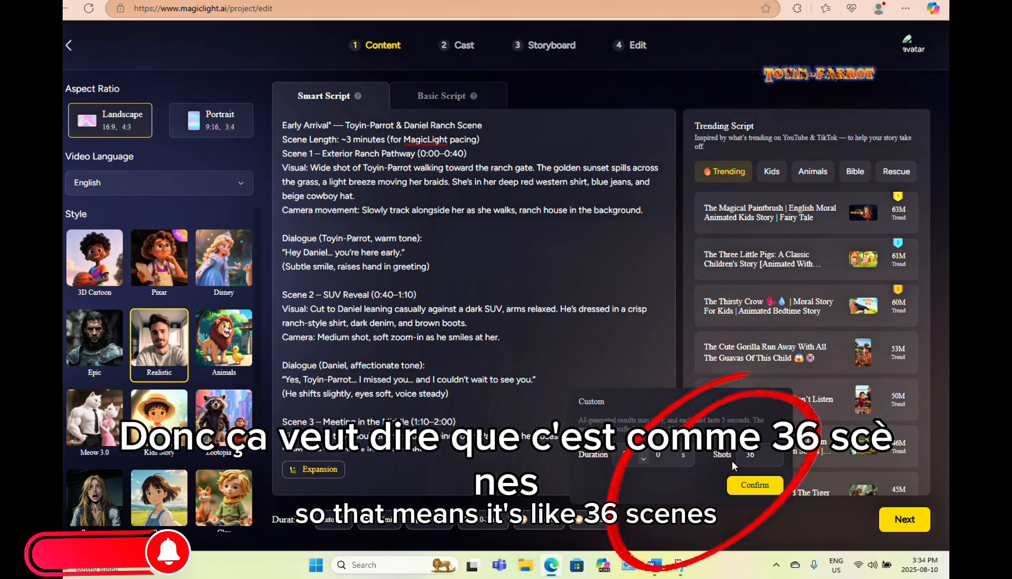
left_click(775, 489)
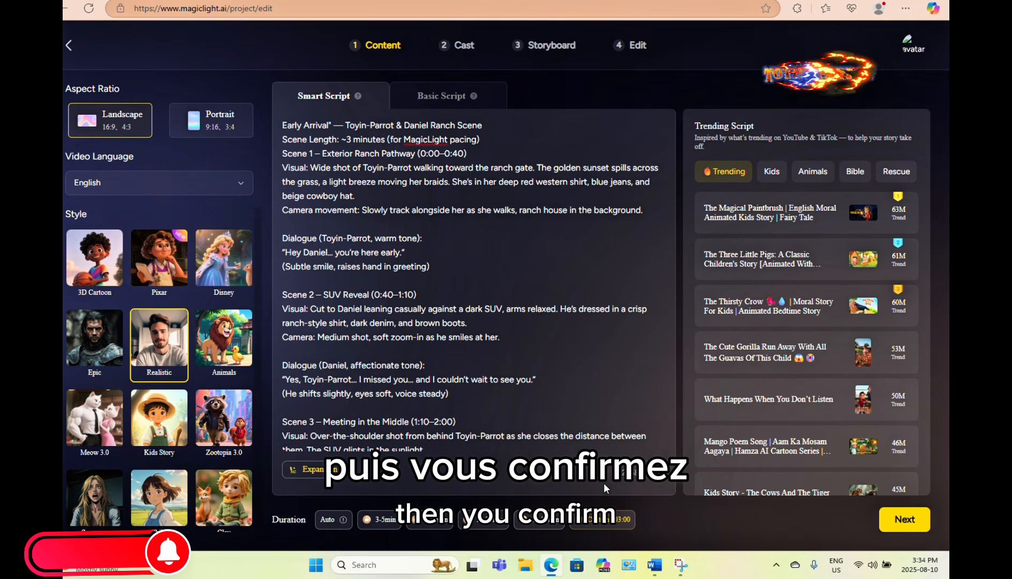
left_click(905, 518)
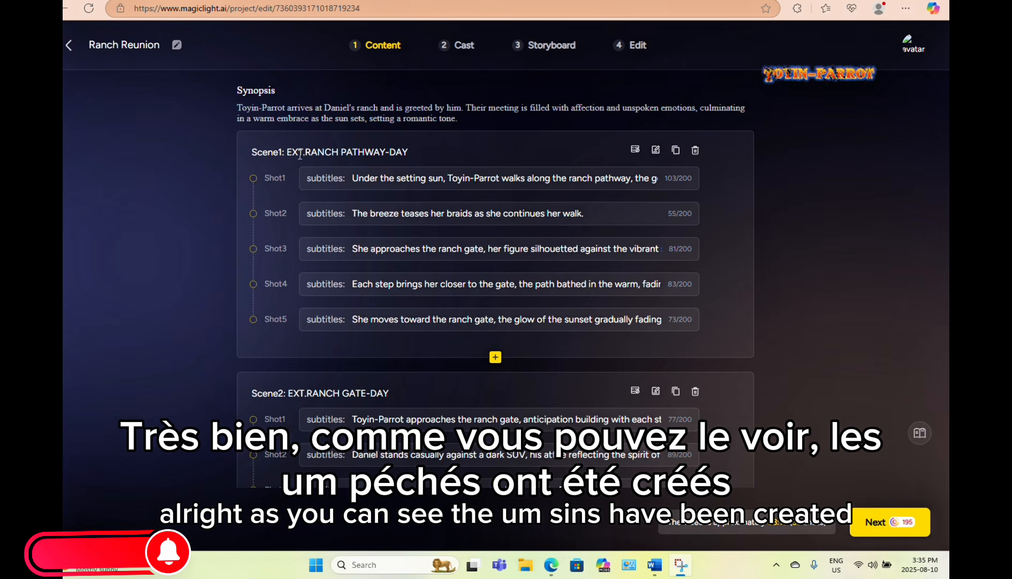
Review the shots and subtitles of the generated scenes, from Scene 1 through Scene 8
scroll(275, 375, "down", 9)
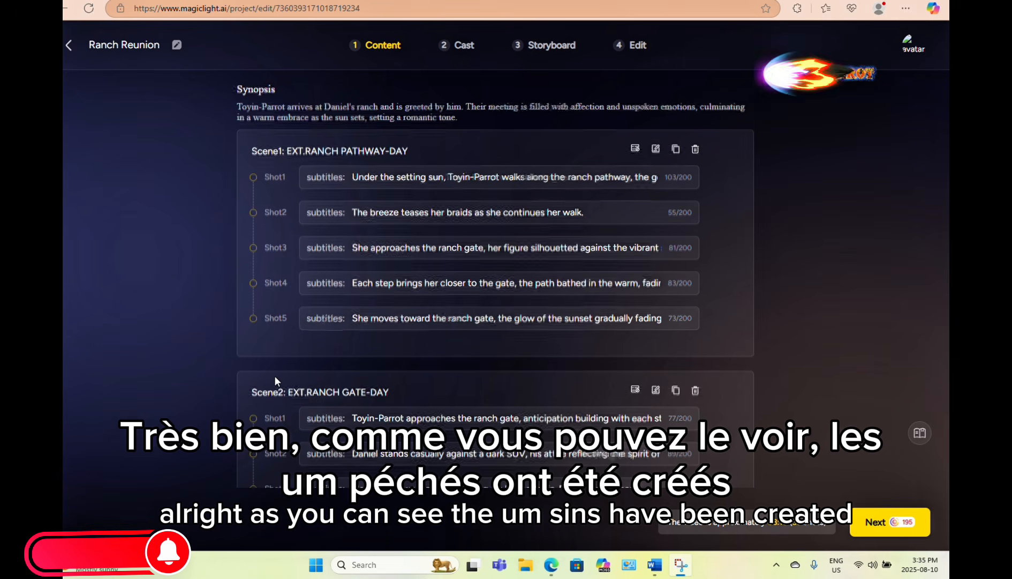
scroll(275, 388, "down", 10)
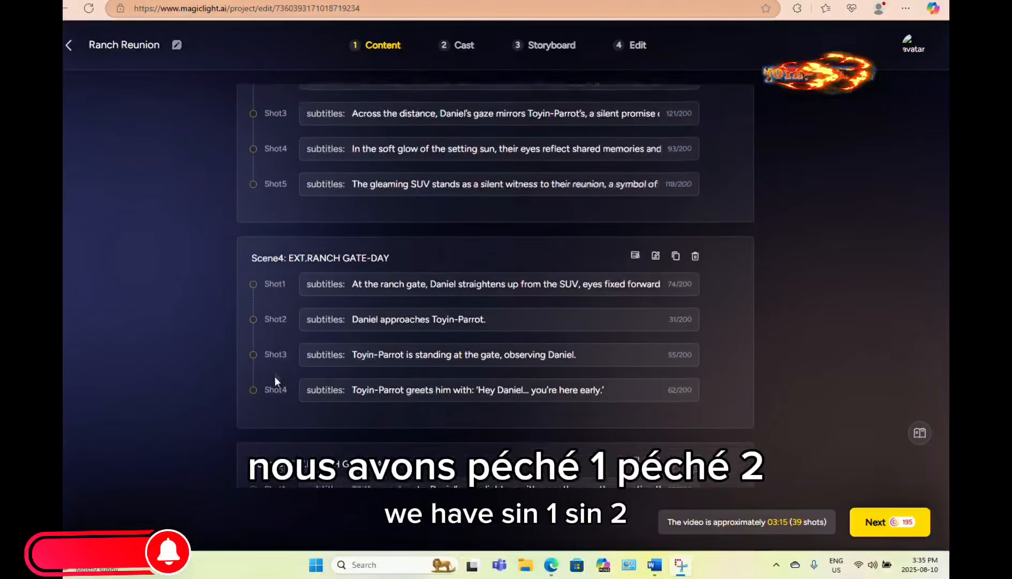
scroll(274, 378, "down", 8)
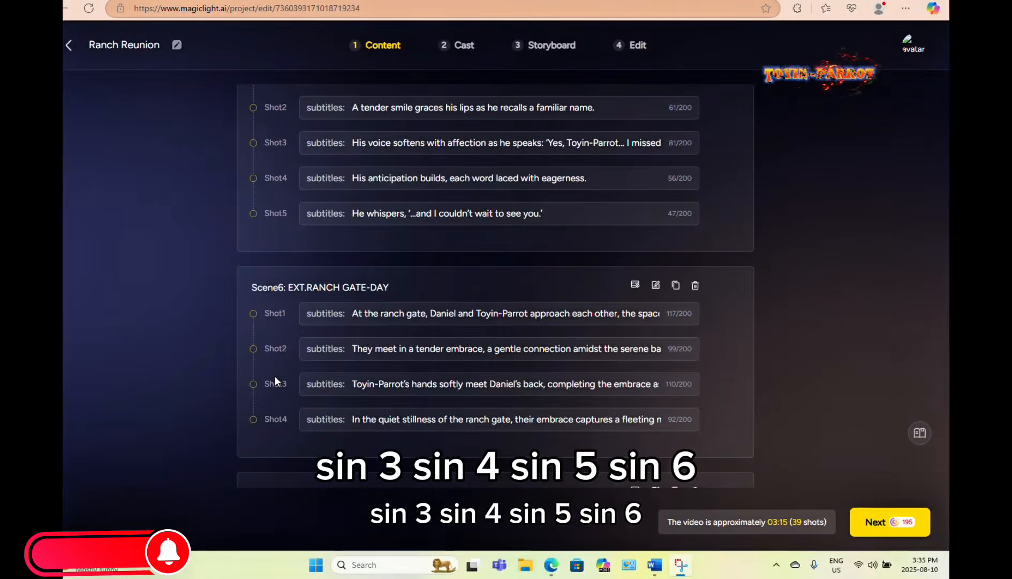
scroll(274, 380, "down", 3)
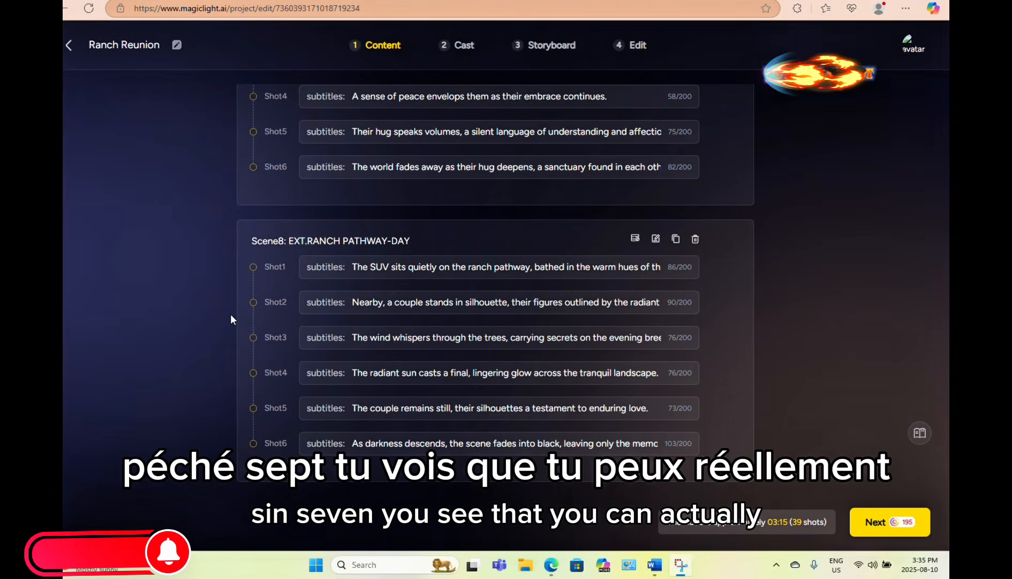
scroll(430, 376, "up", 20)
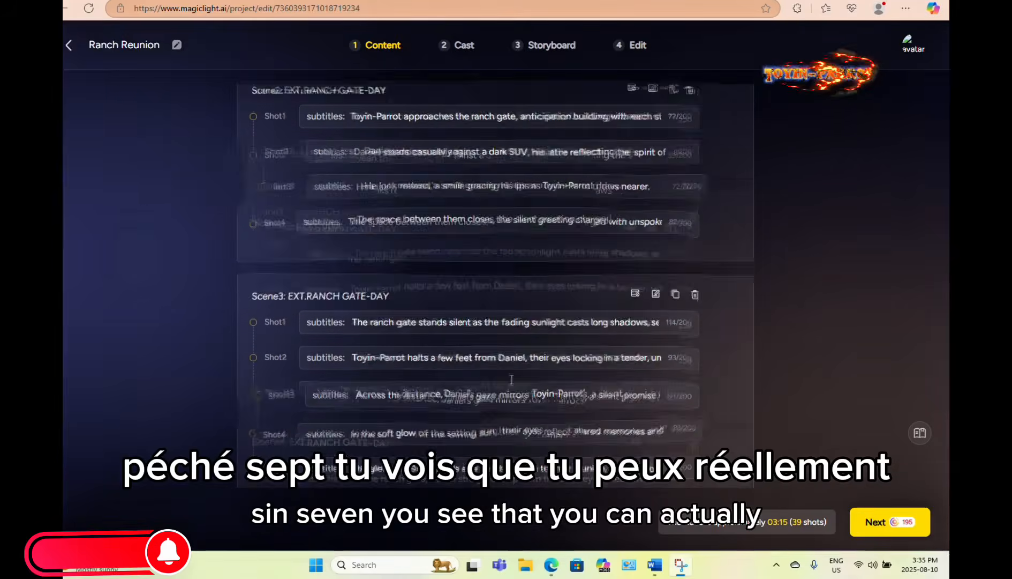
scroll(511, 379, "up", 5)
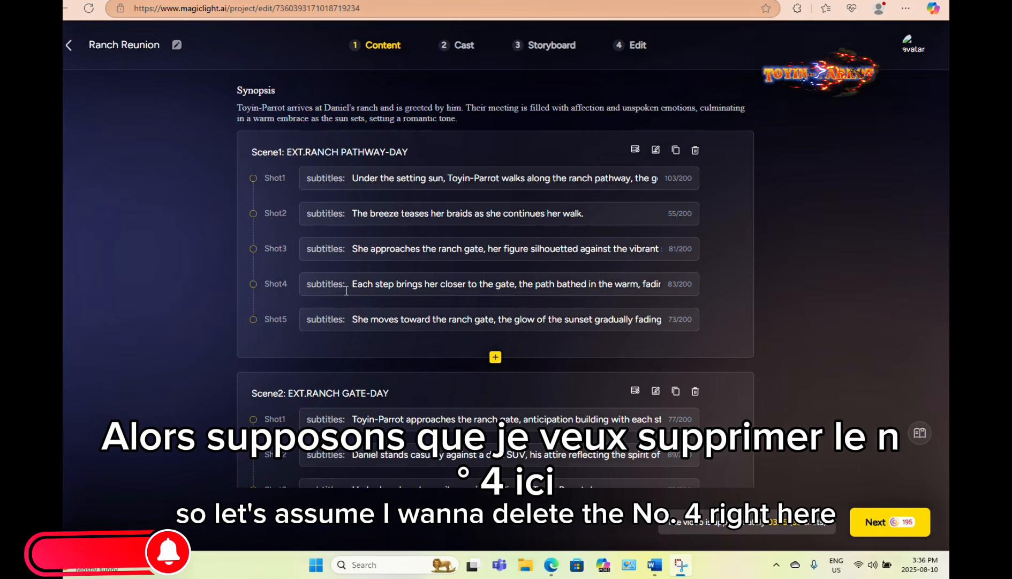
Delete Shot 4 from Scene 1 and proceed to the Cast stage
left_click(388, 287)
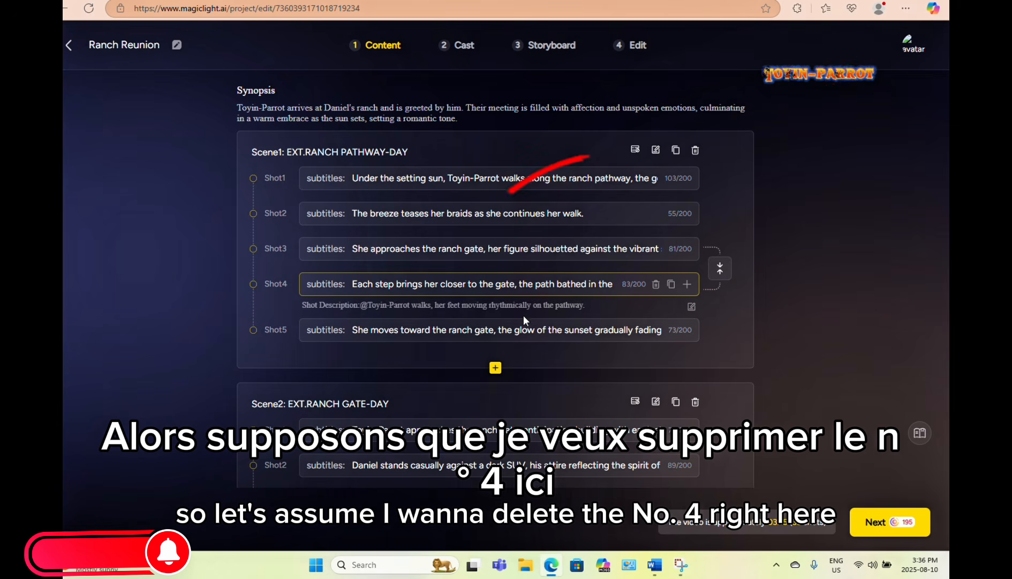
left_click(655, 285)
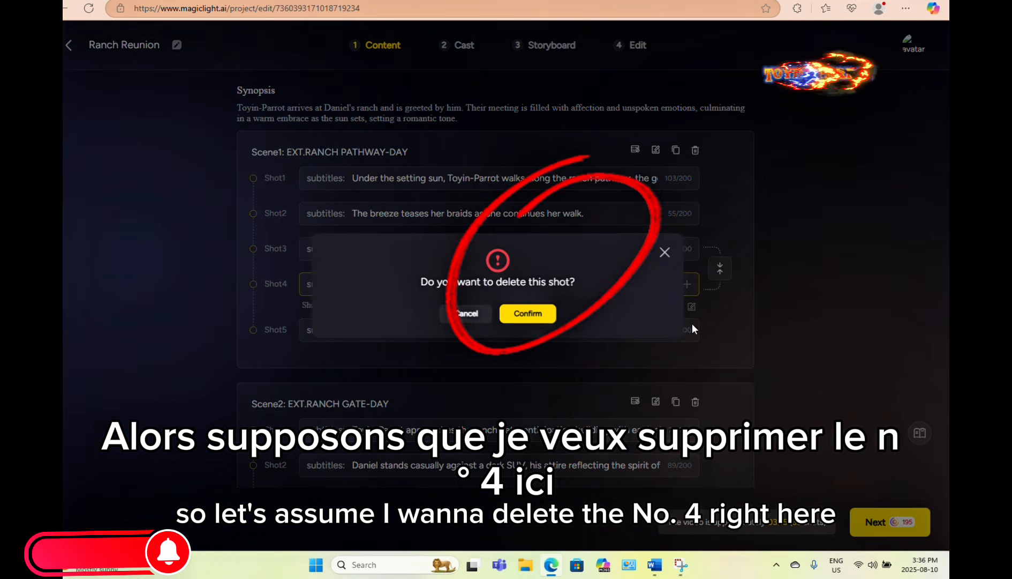
left_click(527, 315)
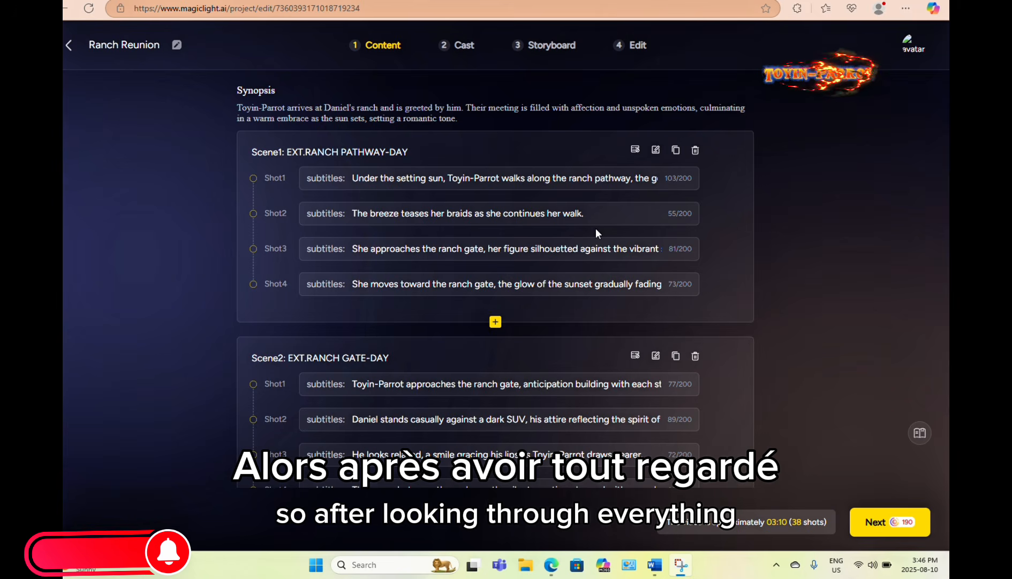
left_click(875, 523)
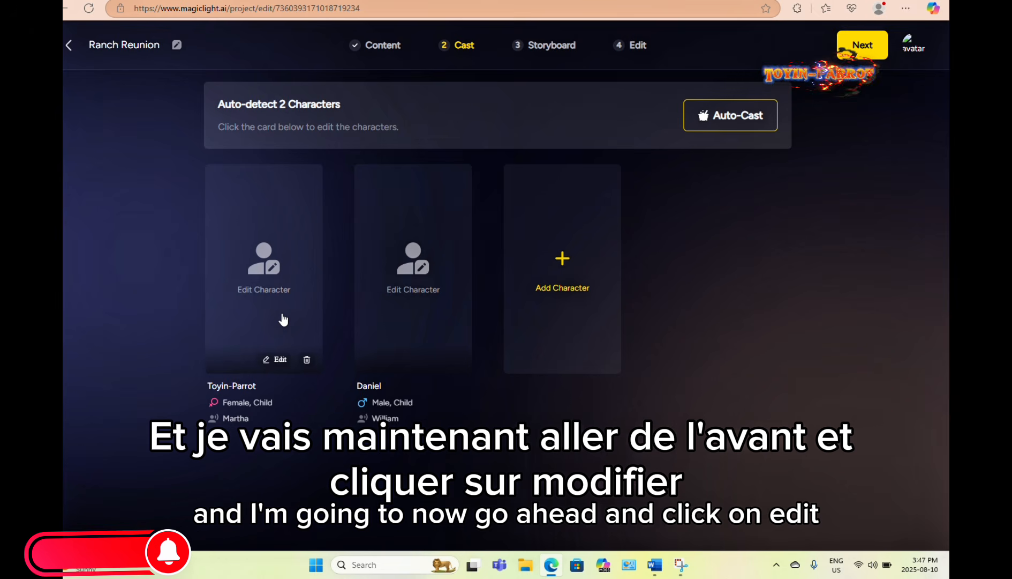
Open the female character for editing and set her age to Young Adult
left_click(283, 318)
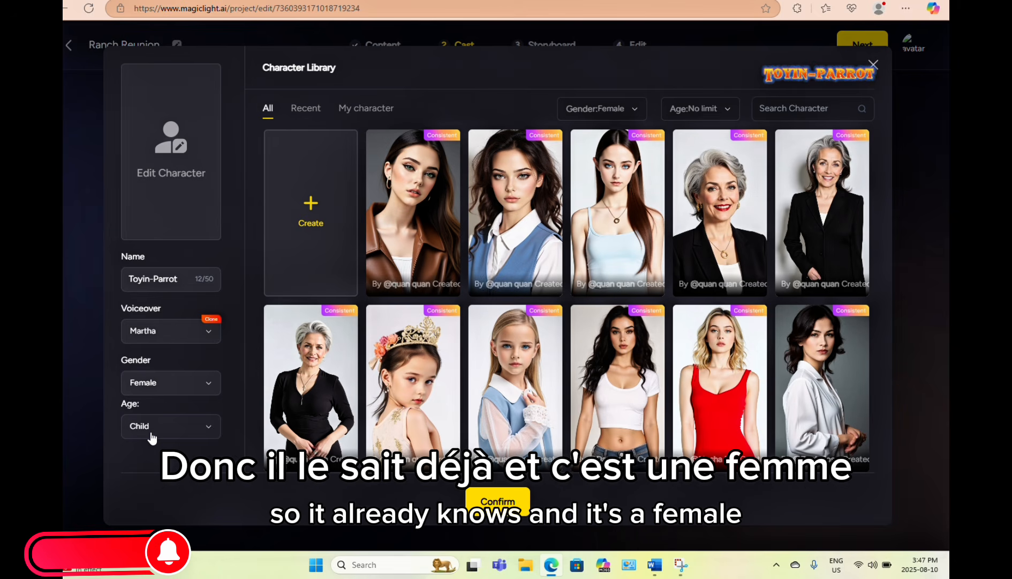
left_click(182, 426)
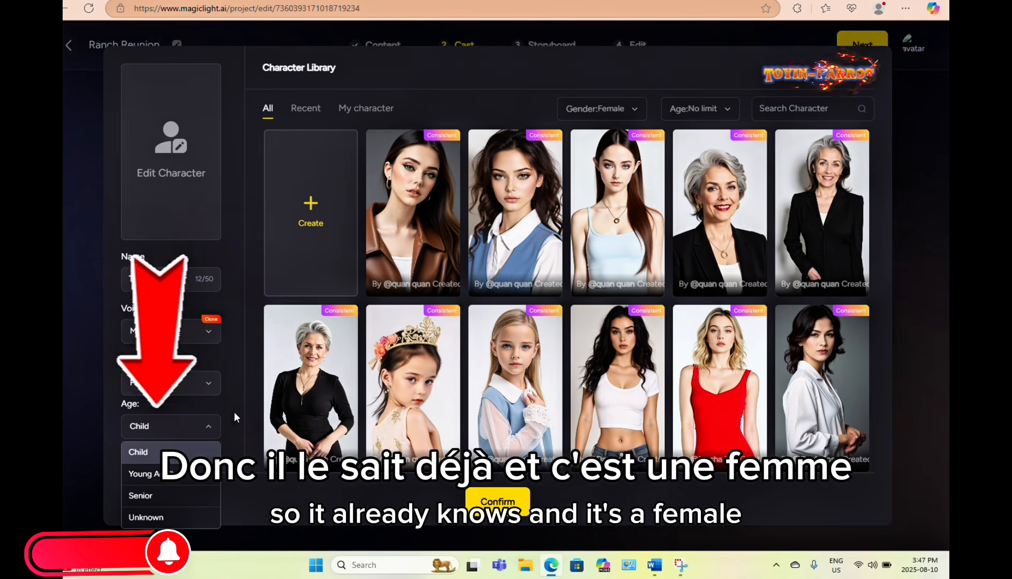
left_click(191, 477)
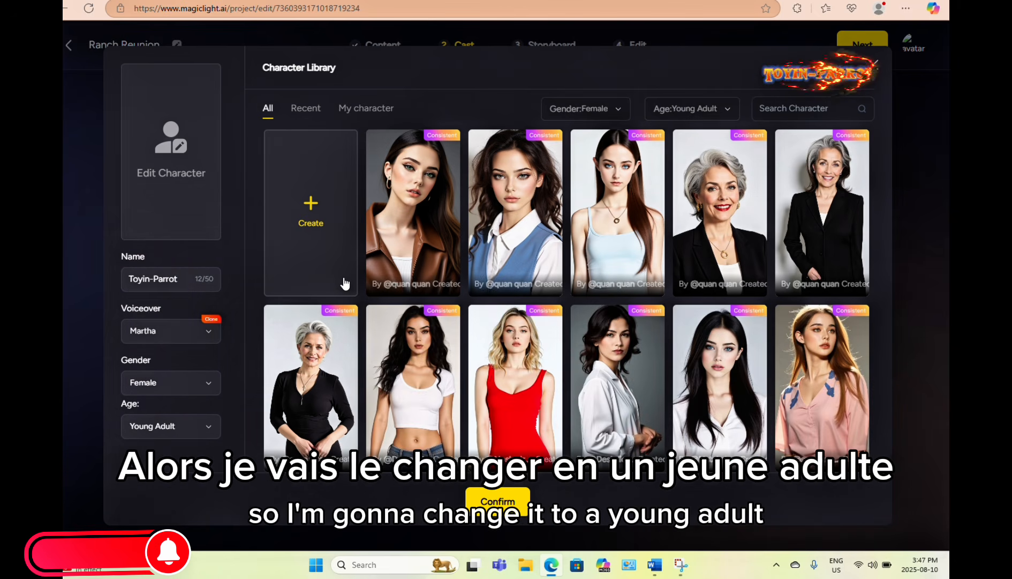
Assign the recently used character with the brown hat, brown leather jacket and jeans to the female role
left_click(313, 112)
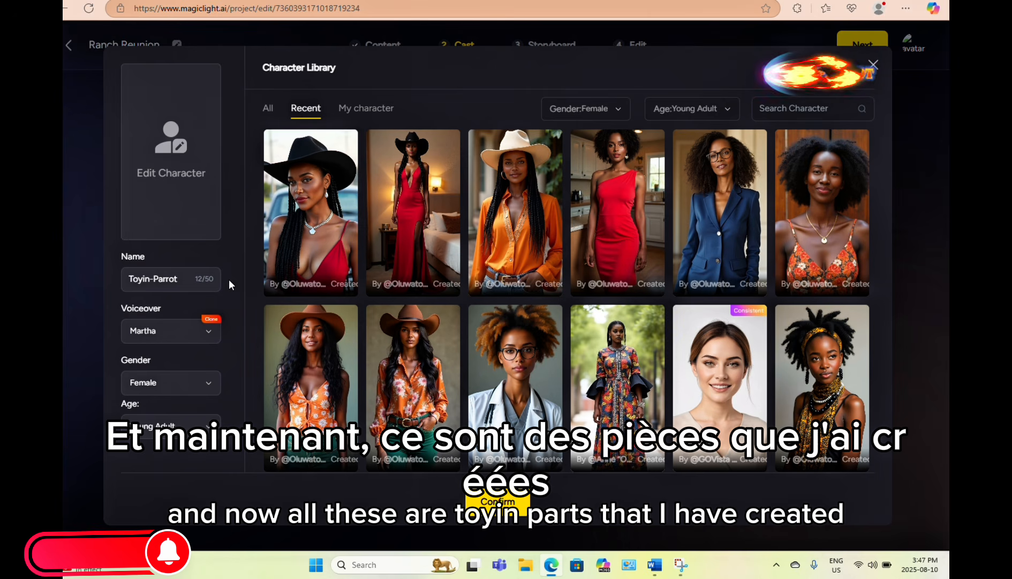
scroll(509, 284, "down", 5)
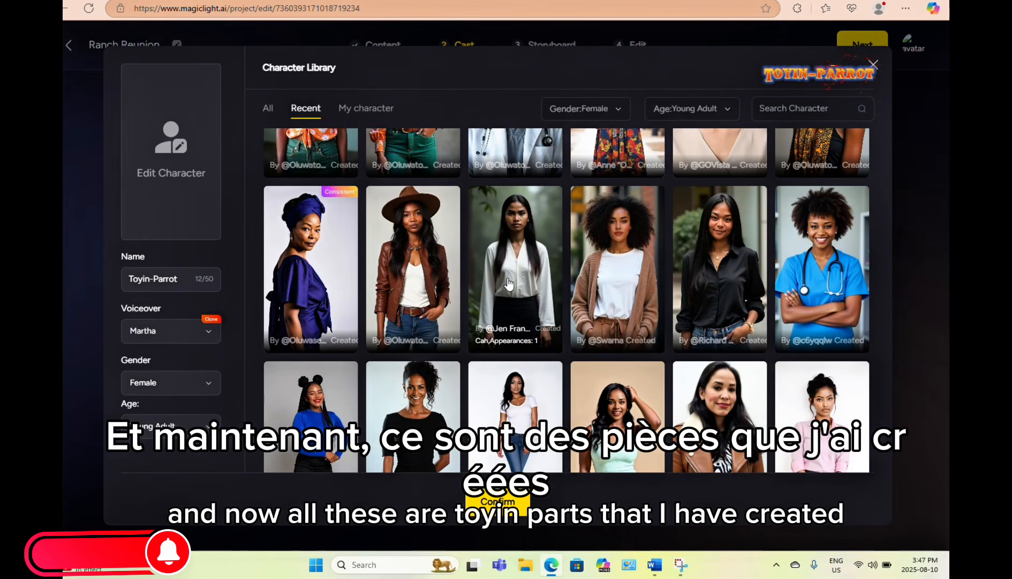
scroll(509, 283, "down", 7)
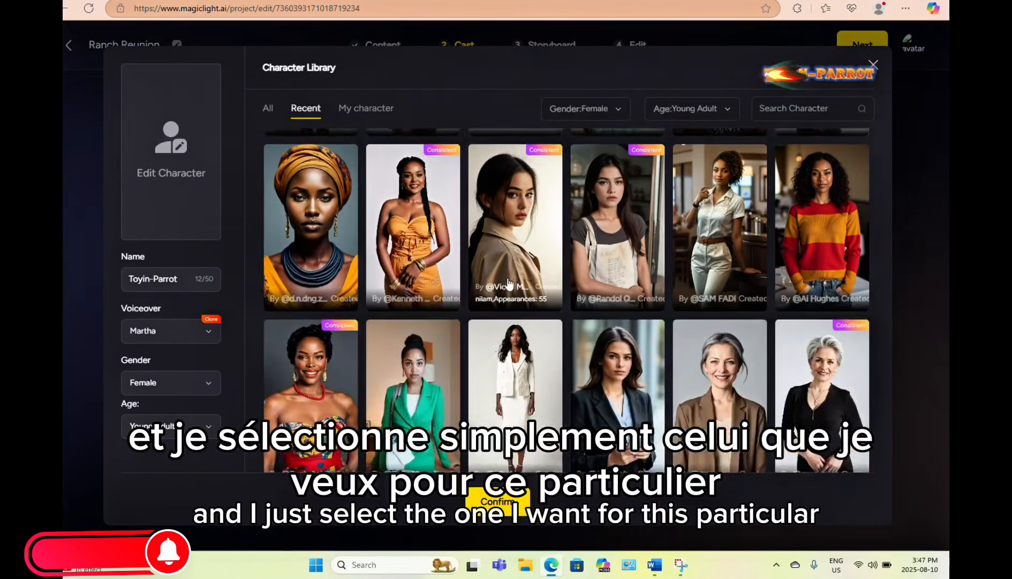
scroll(509, 284, "down", 3)
scroll(509, 284, "up", 6)
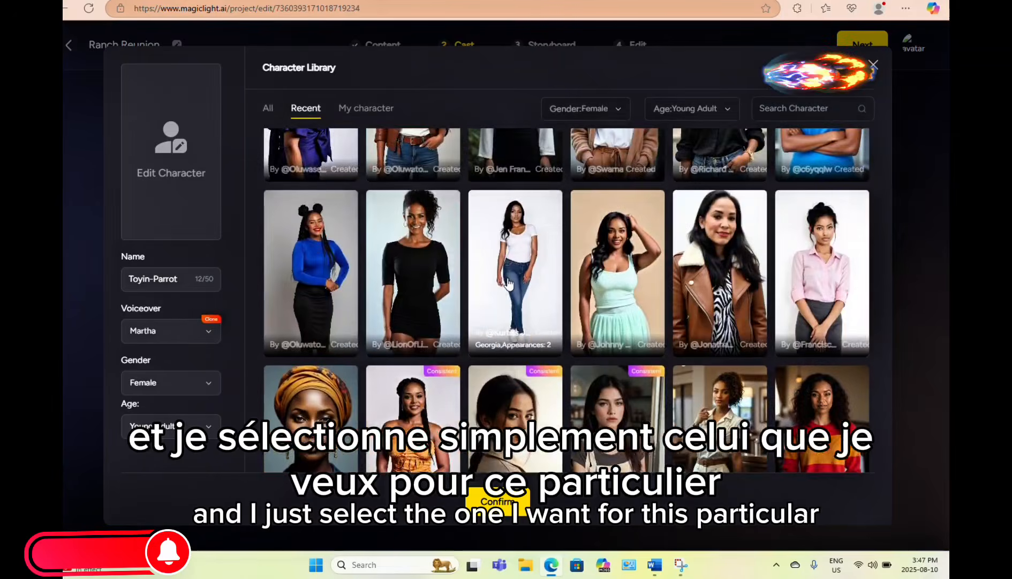
scroll(509, 284, "up", 5)
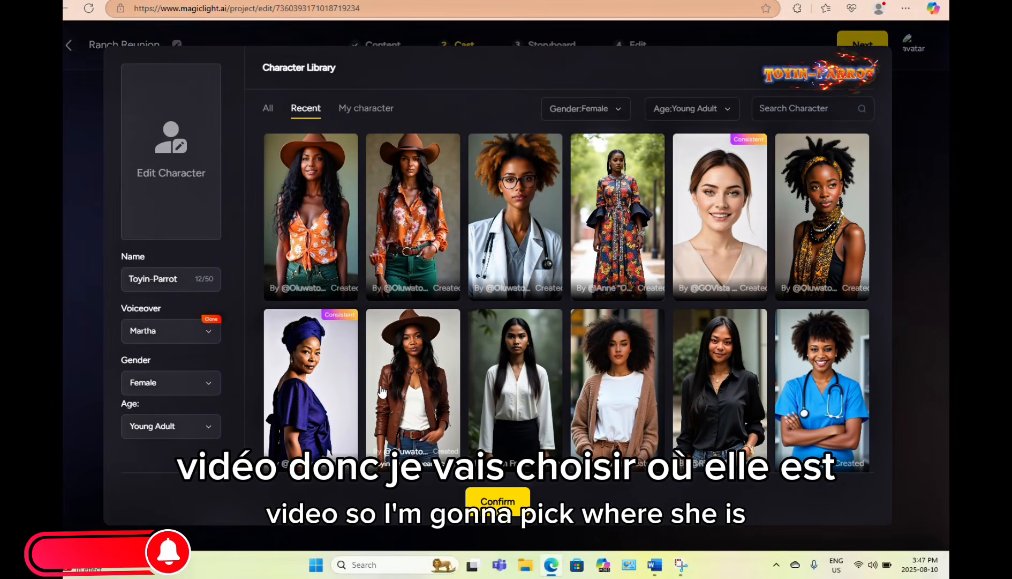
left_click(418, 381)
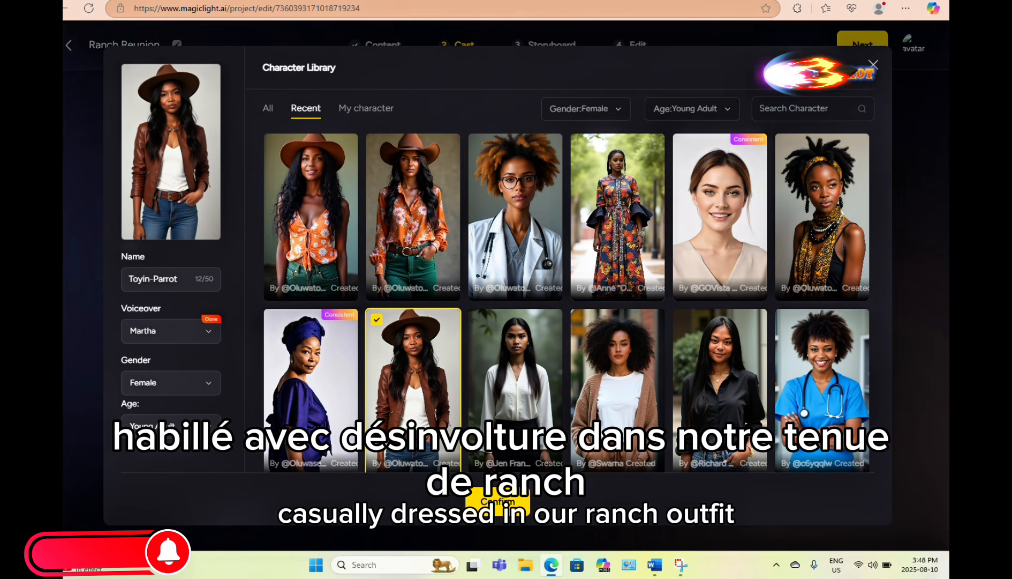
left_click(504, 501)
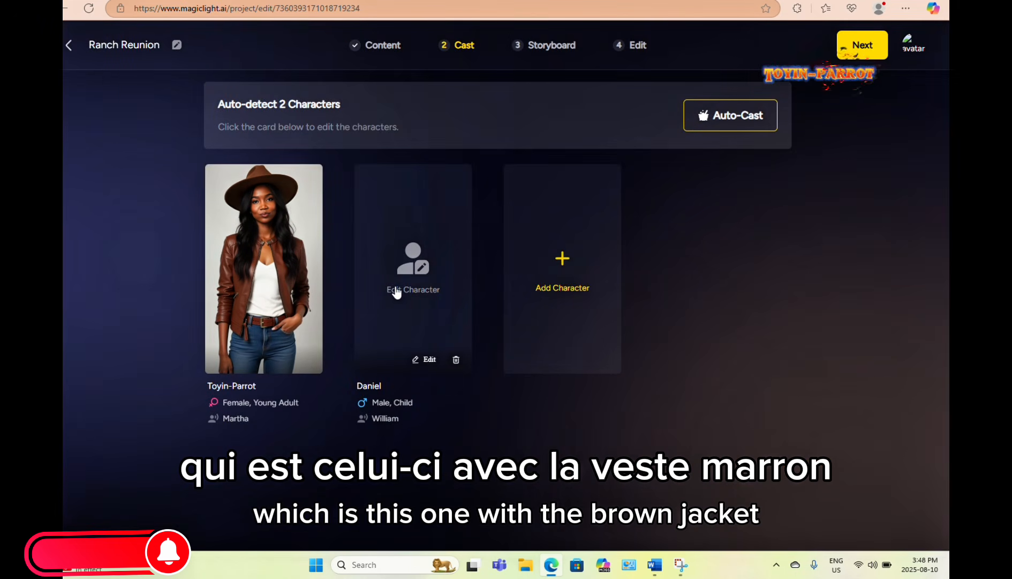
Assign the recently used young adult man in the black cowboy hat and black shirt to the male role and proceed to the Storyboard stage
left_click(395, 291)
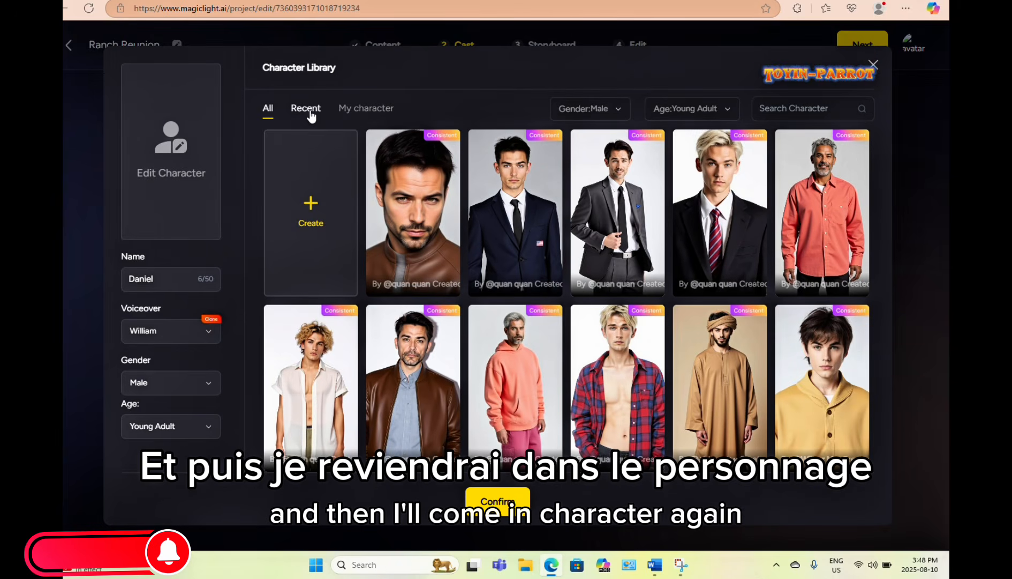
left_click(306, 109)
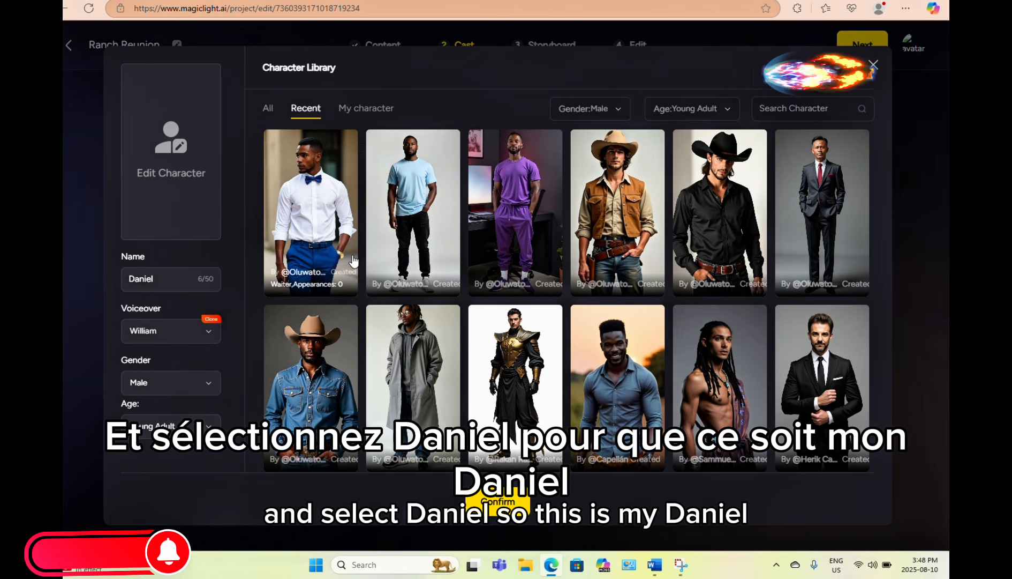
left_click(719, 222)
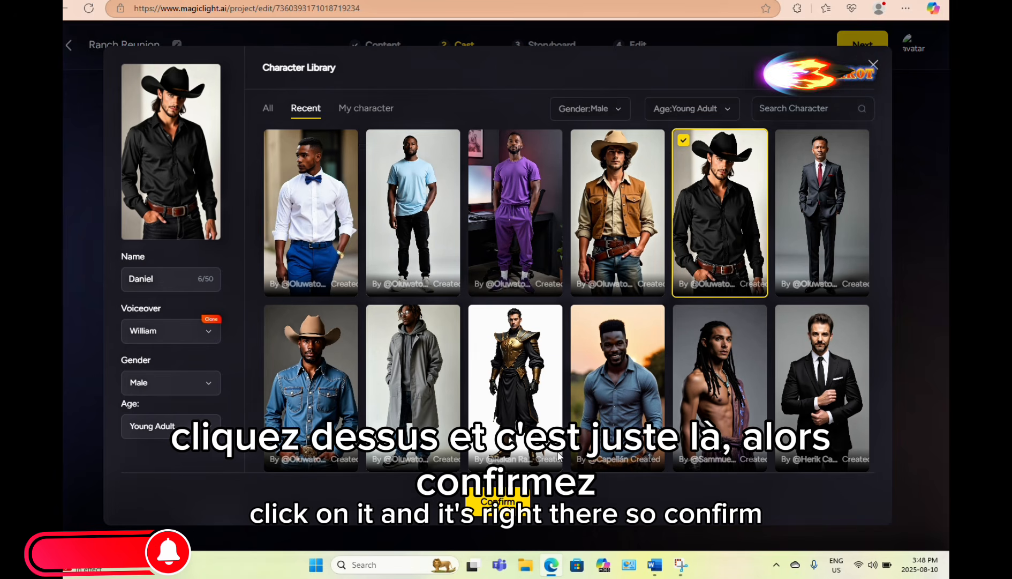
left_click(498, 501)
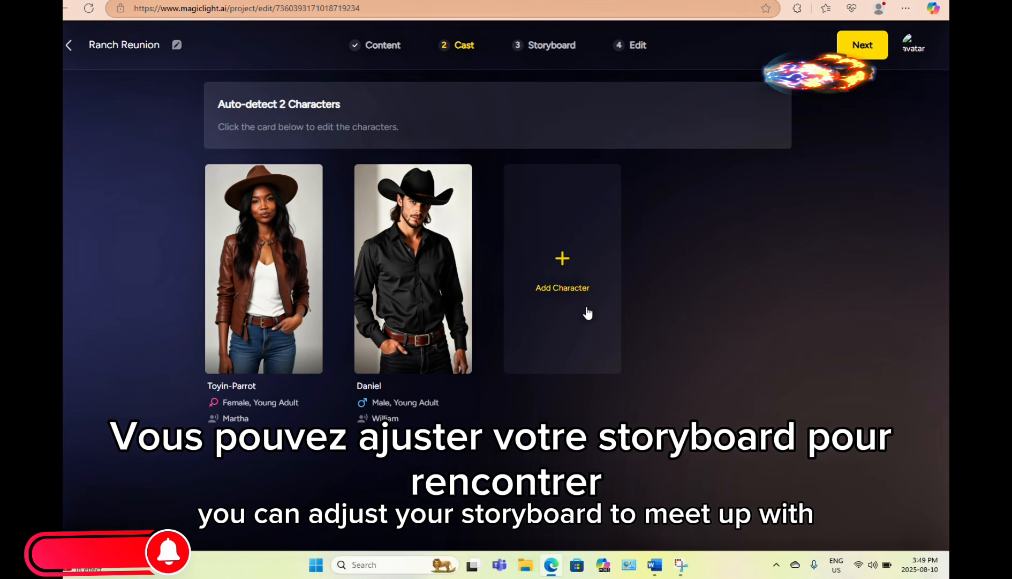
left_click(862, 45)
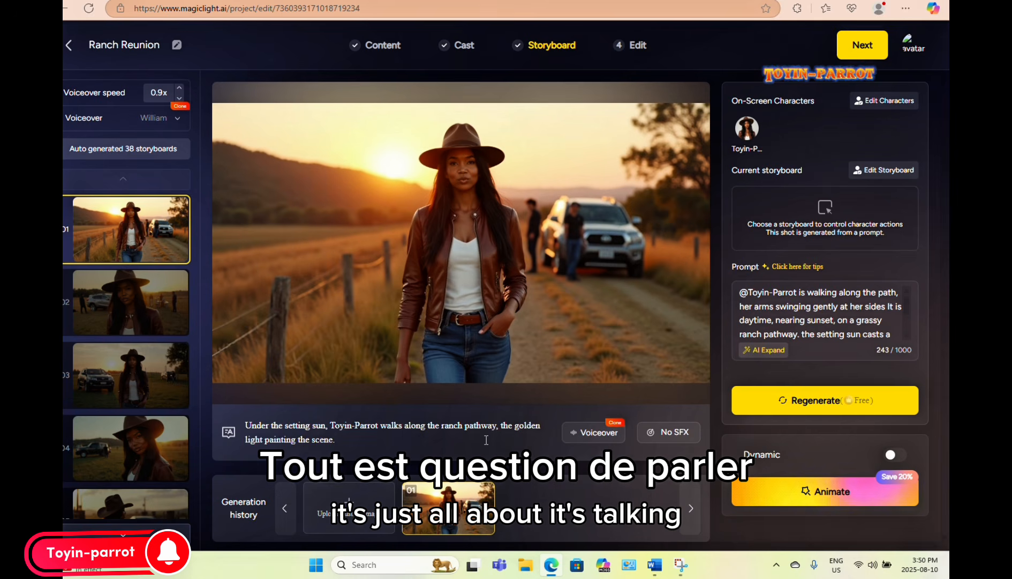
Clear the subtitle of Shot 08 and set its speaker to the female character
left_click(118, 306)
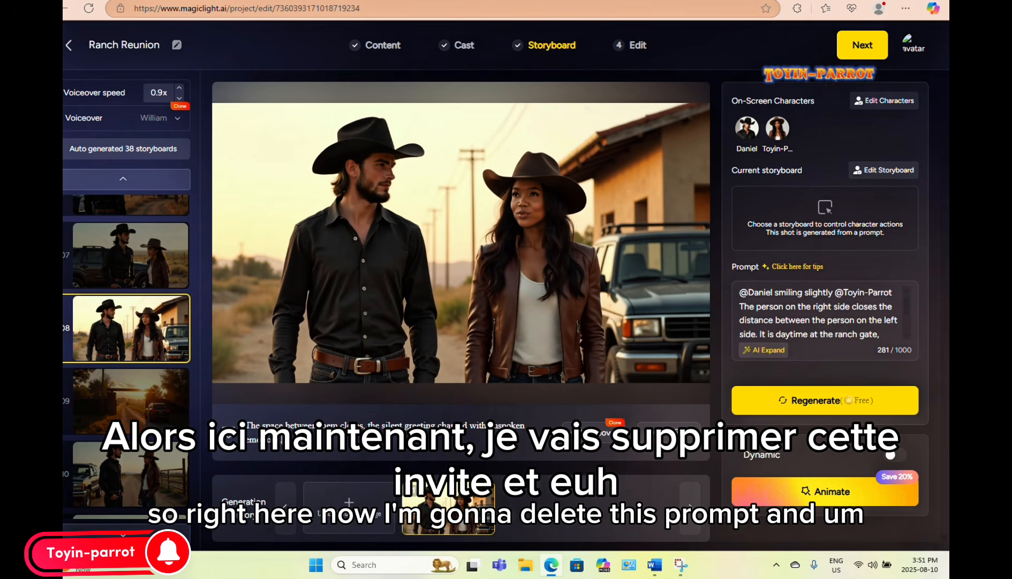
key("ctrl+a")
key("BackSpace")
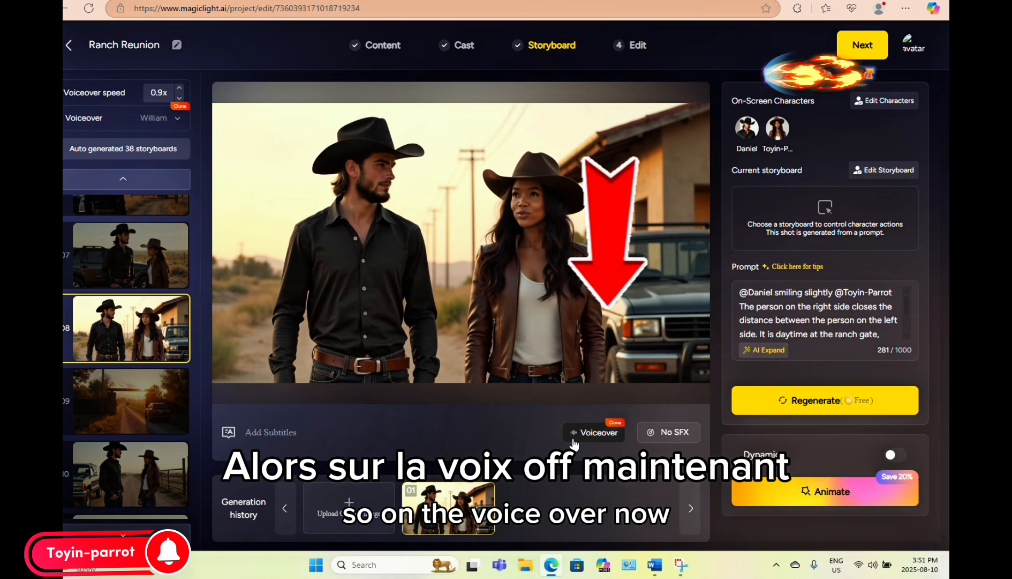
left_click(574, 440)
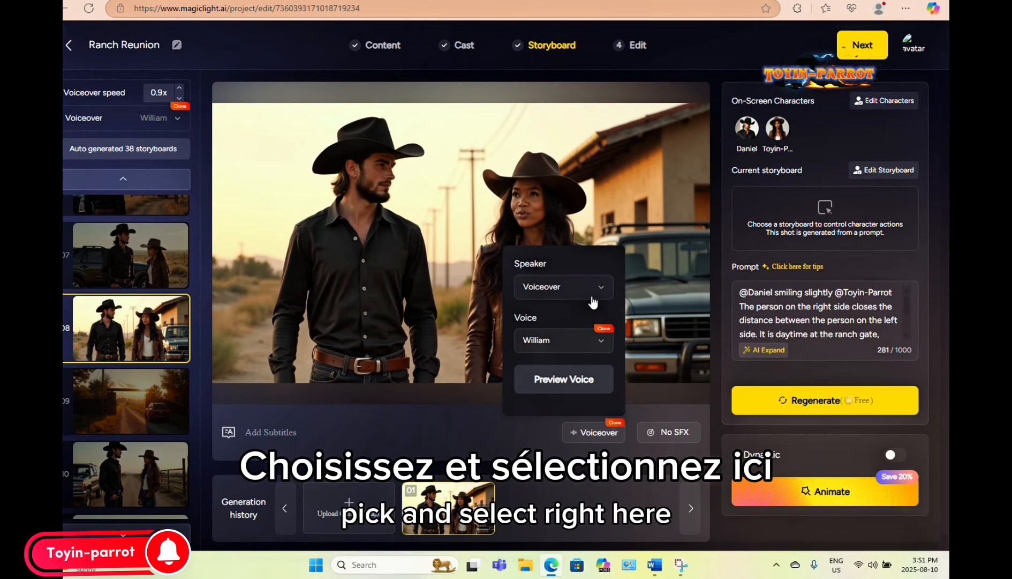
left_click(593, 301)
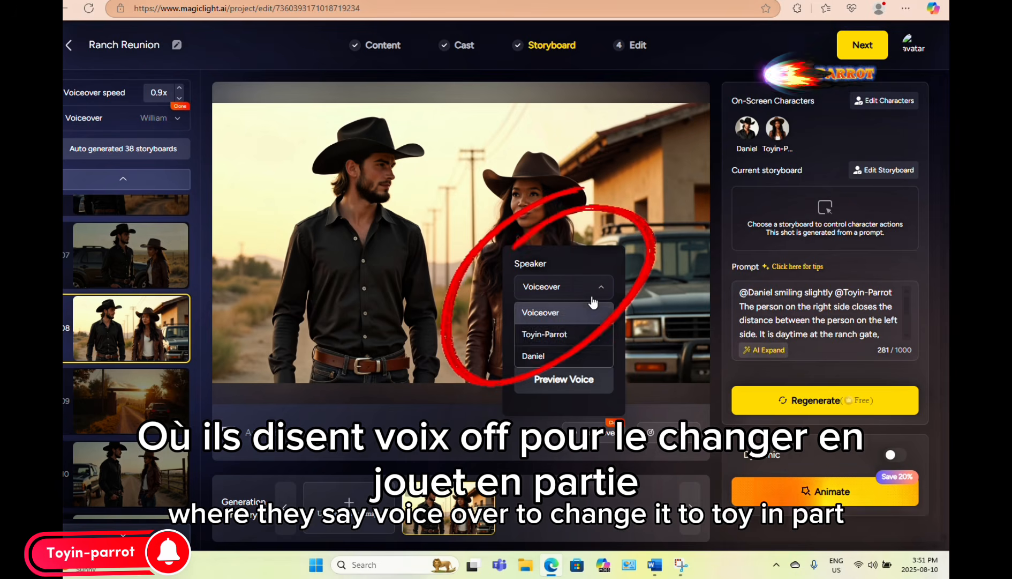
left_click(552, 334)
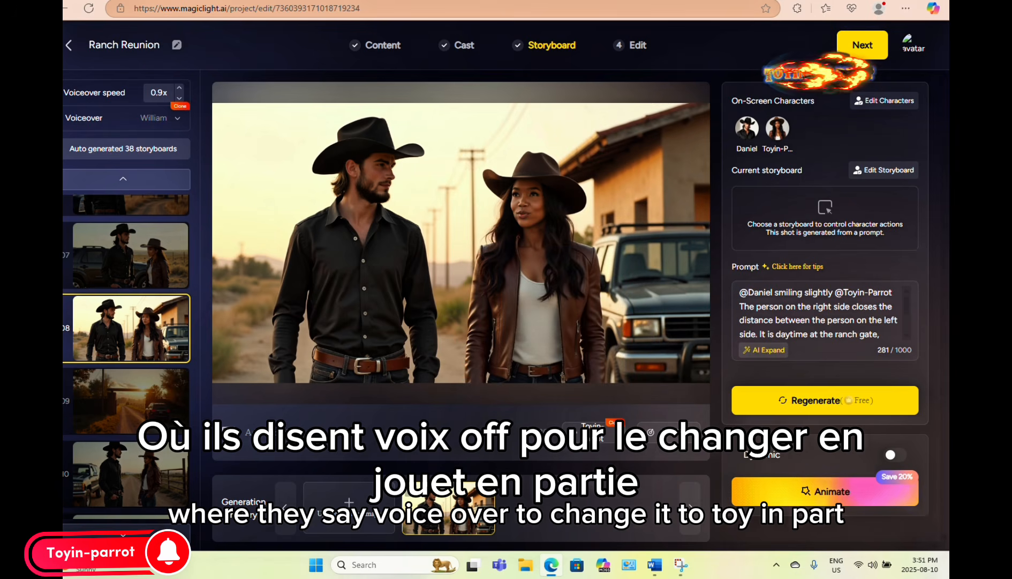
Enter a Shot 08 subtitle reading "Hi", the male character's name, and "its so good to see you this early"
left_click(281, 438)
type("Hi d")
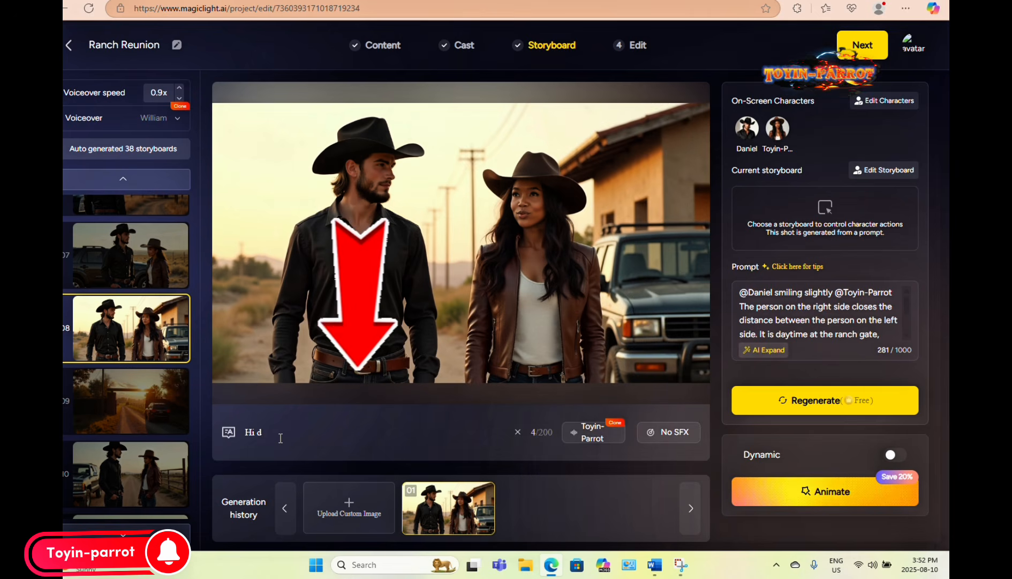
key("BackSpace")
type("Dn")
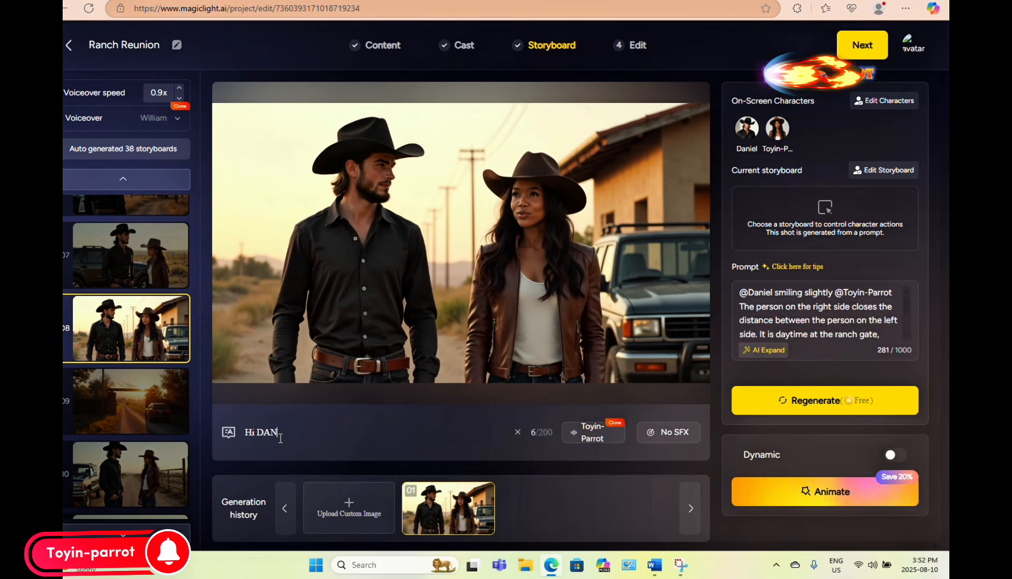
type("niel its so good to see you this early")
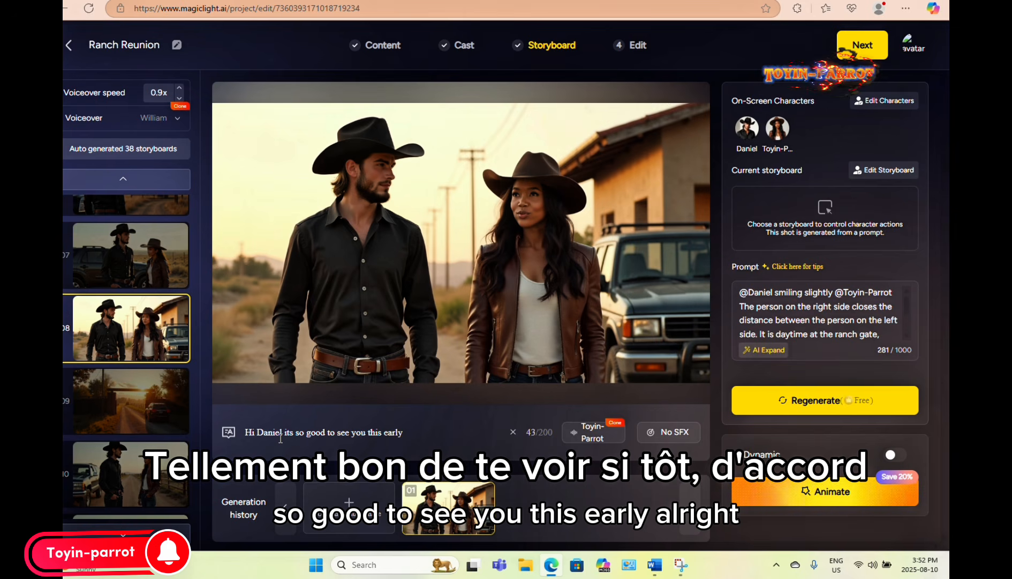
Preview the female character's Martha voice for Shot 08 and open the shot's animation options
left_click(593, 438)
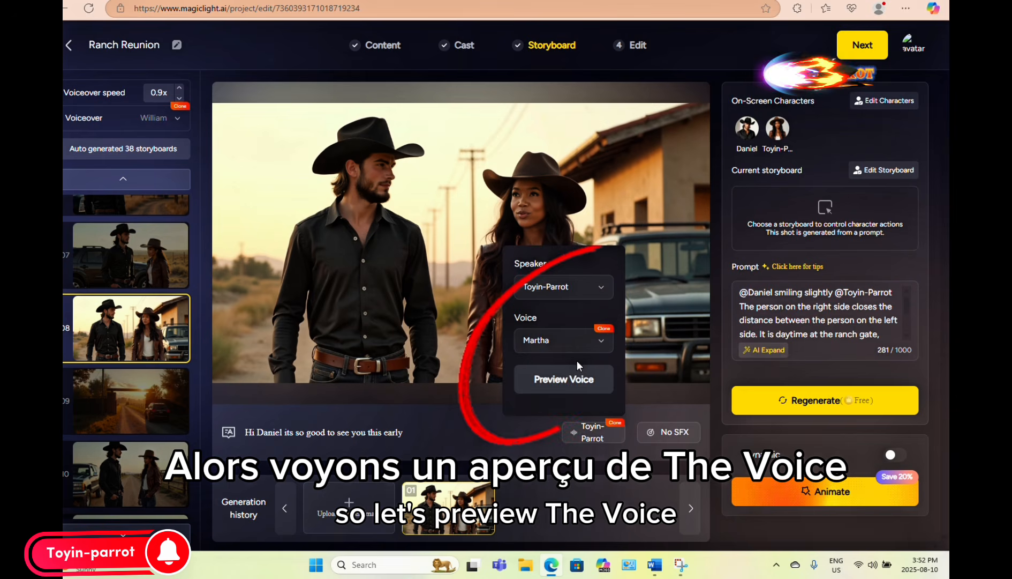
left_click(560, 378)
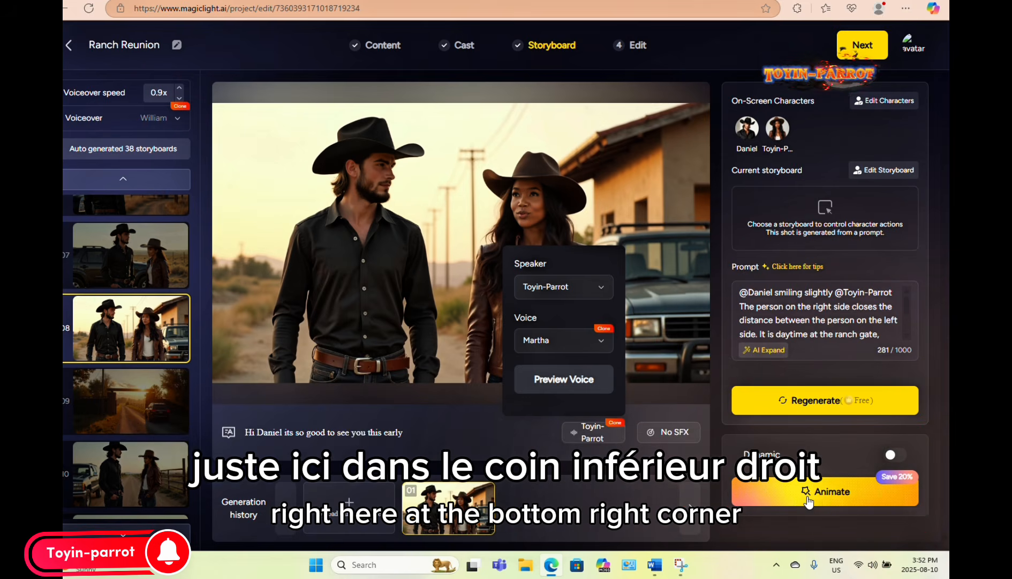
left_click(808, 495)
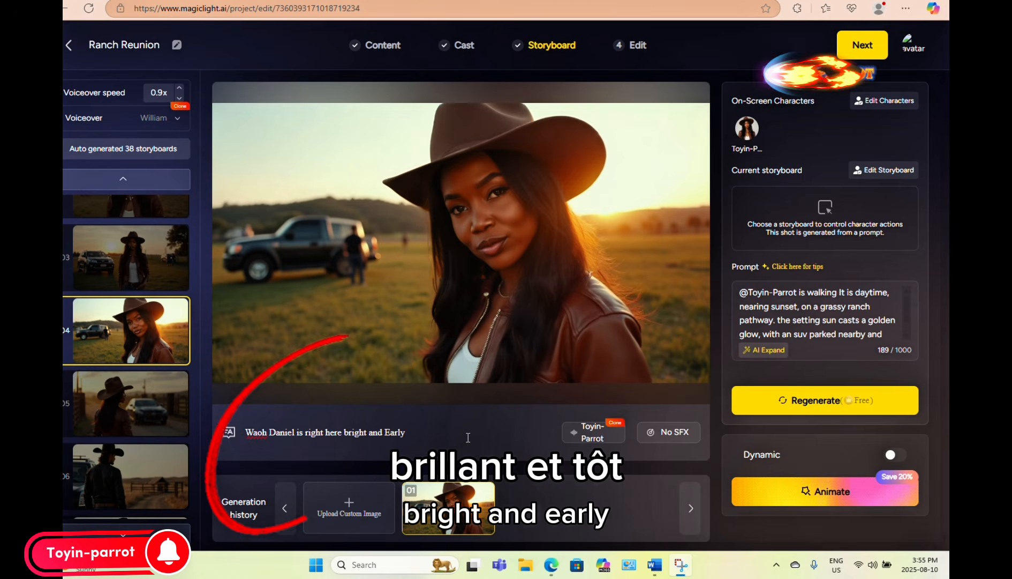
Choose the female character as the speaker of the Shot 04 subtitle
left_click(592, 431)
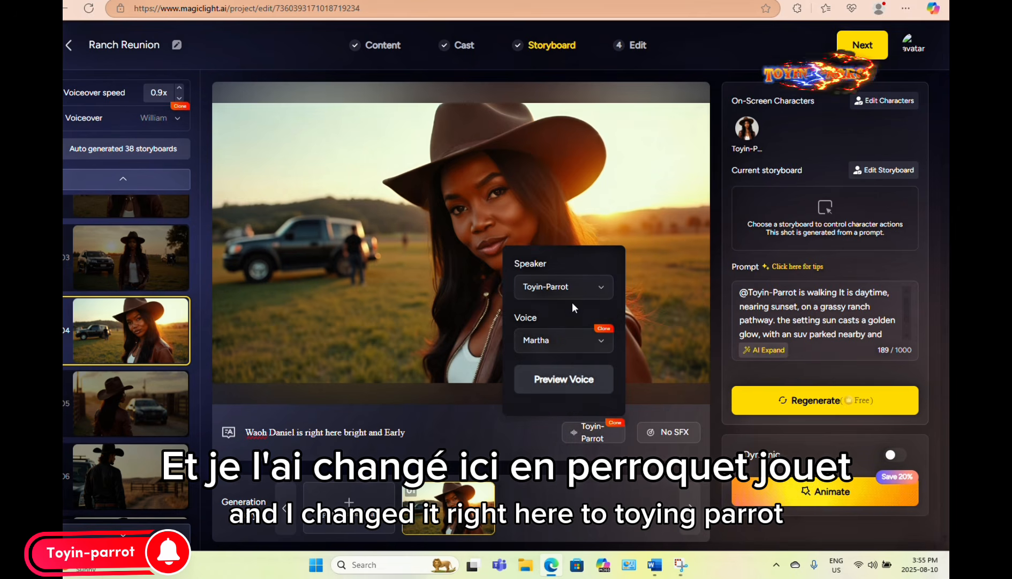
left_click(571, 288)
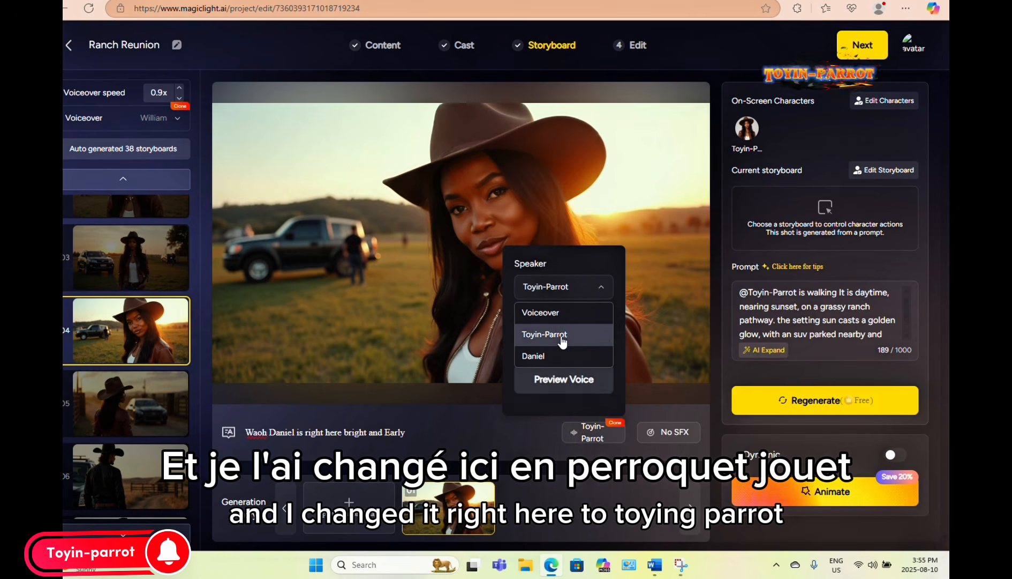
left_click(562, 336)
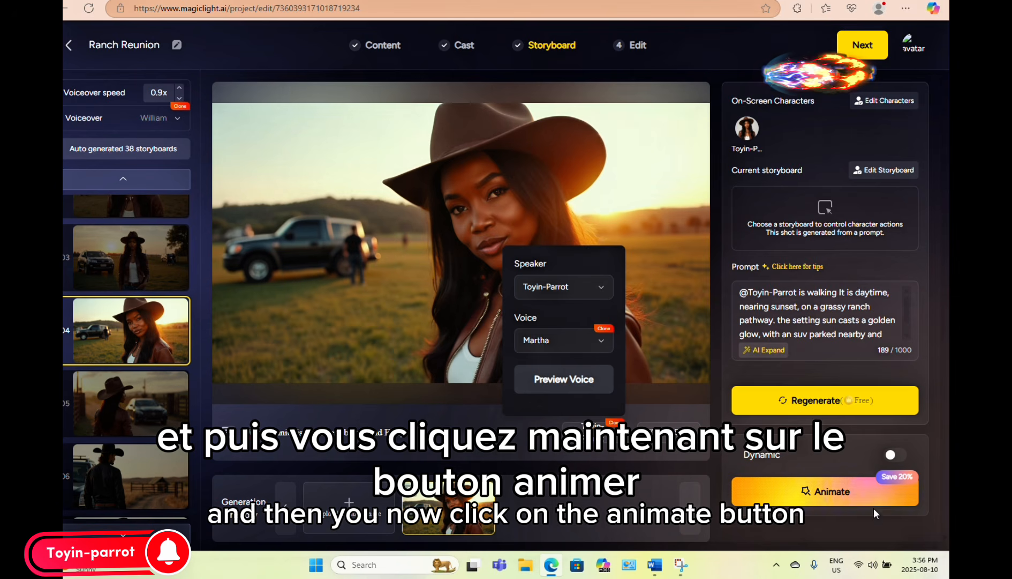
Animate Shot 04 with Lip Sync, using its existing subtitle and voice
left_click(843, 498)
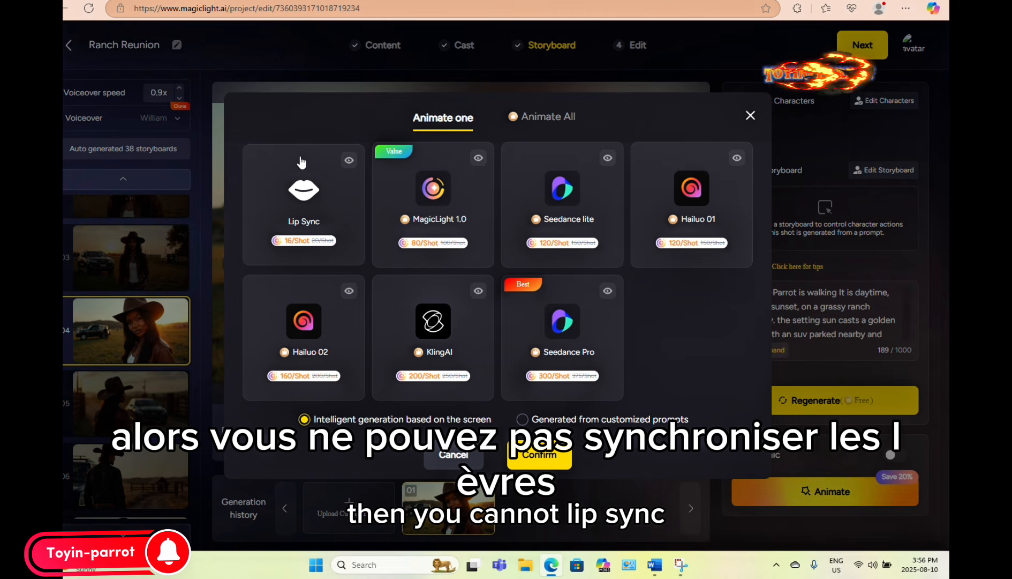
left_click(321, 252)
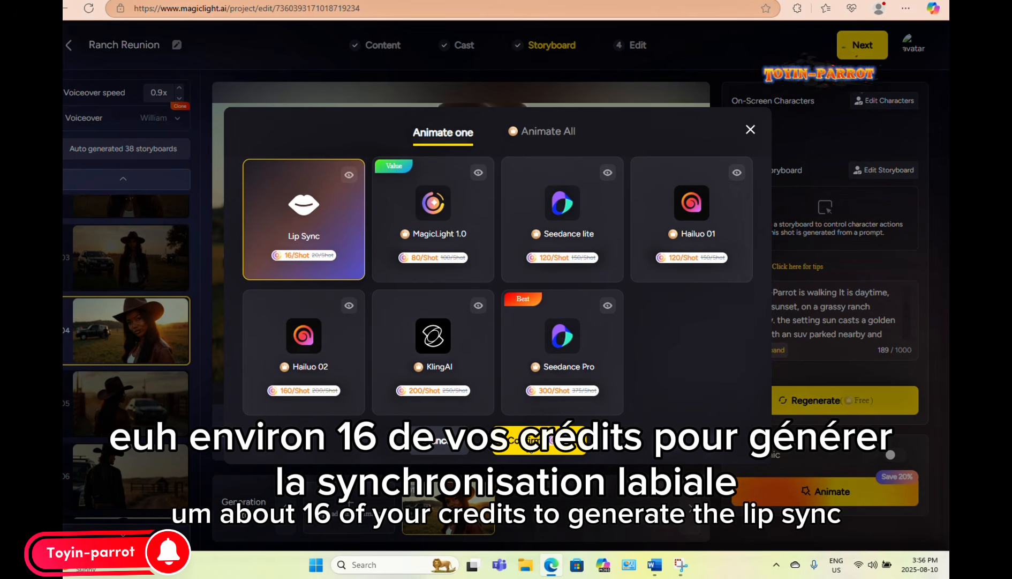
left_click(263, 213)
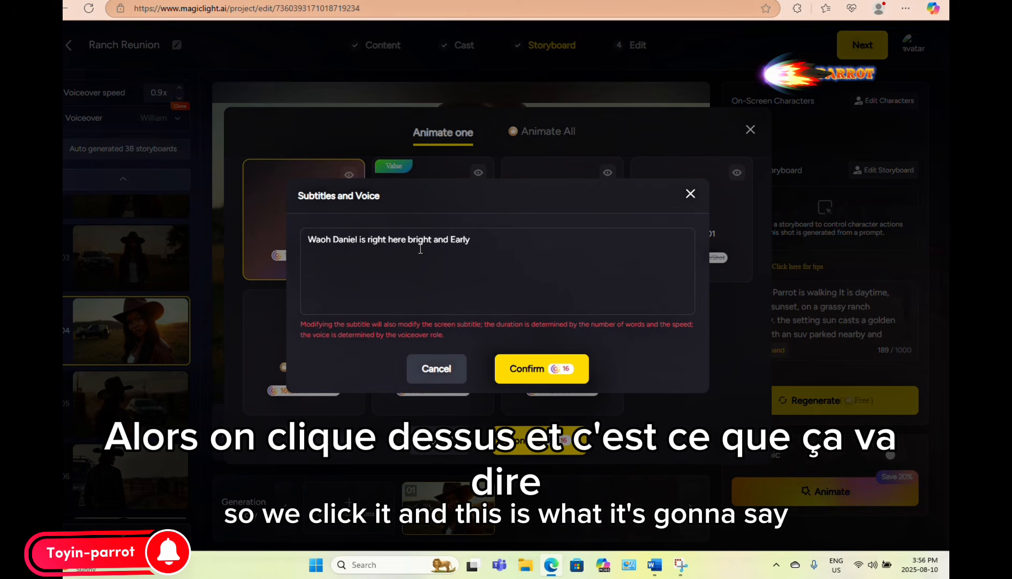
left_click(544, 369)
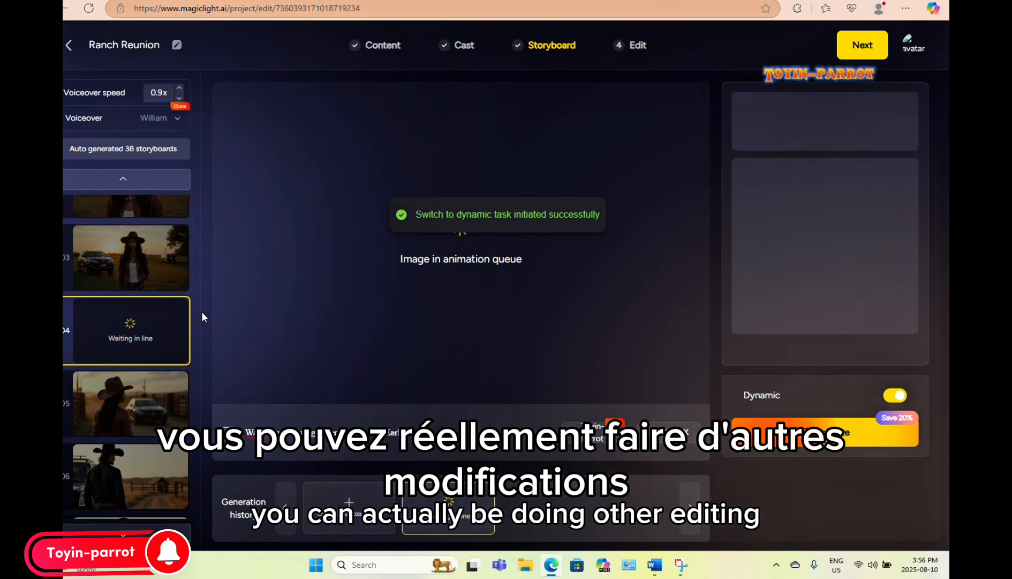
Open Shot 05, try a voiceover speed of 1.0x and return it to 0.9x
left_click(128, 432)
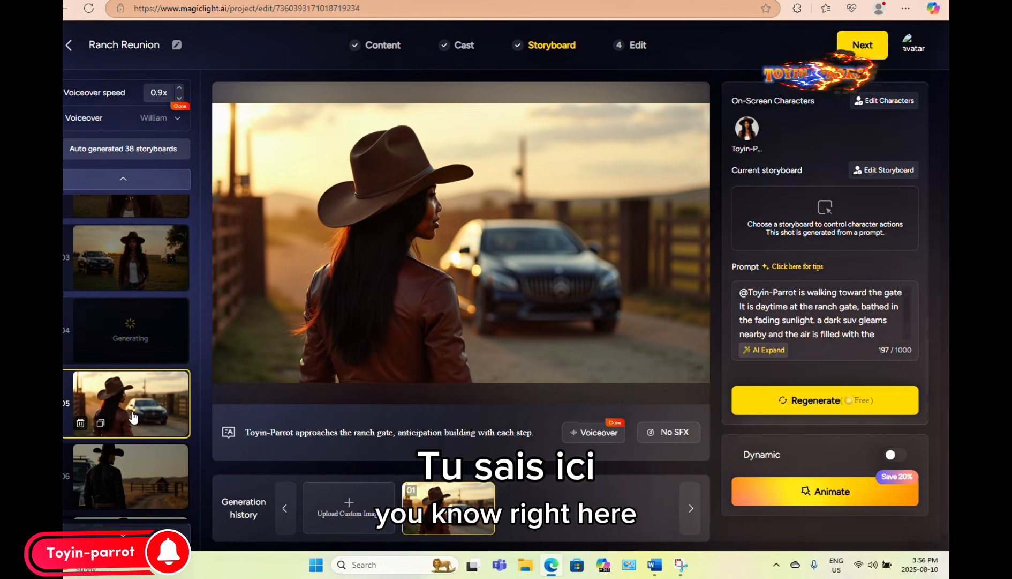
scroll(133, 417, "down", 1)
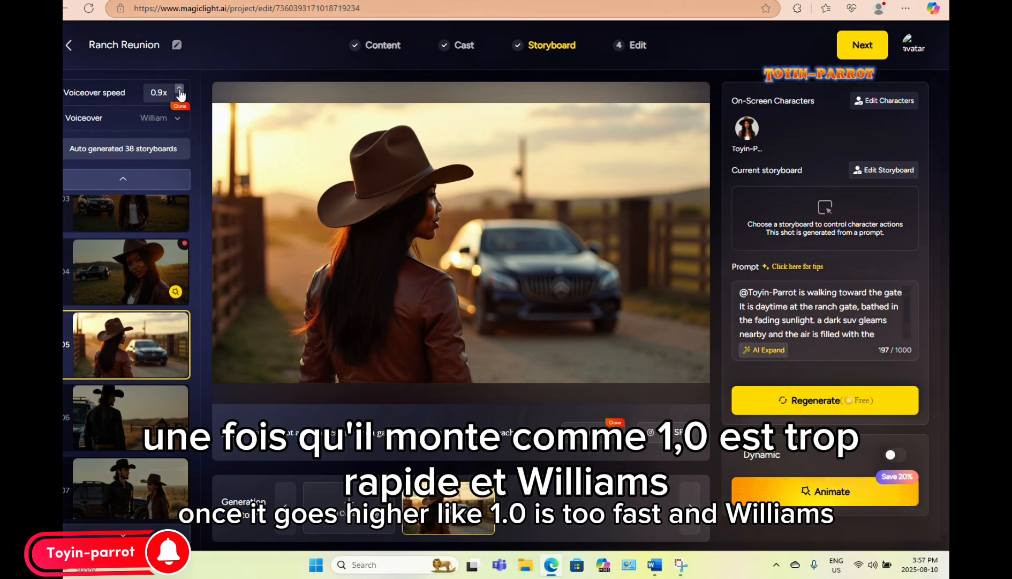
left_click(179, 89)
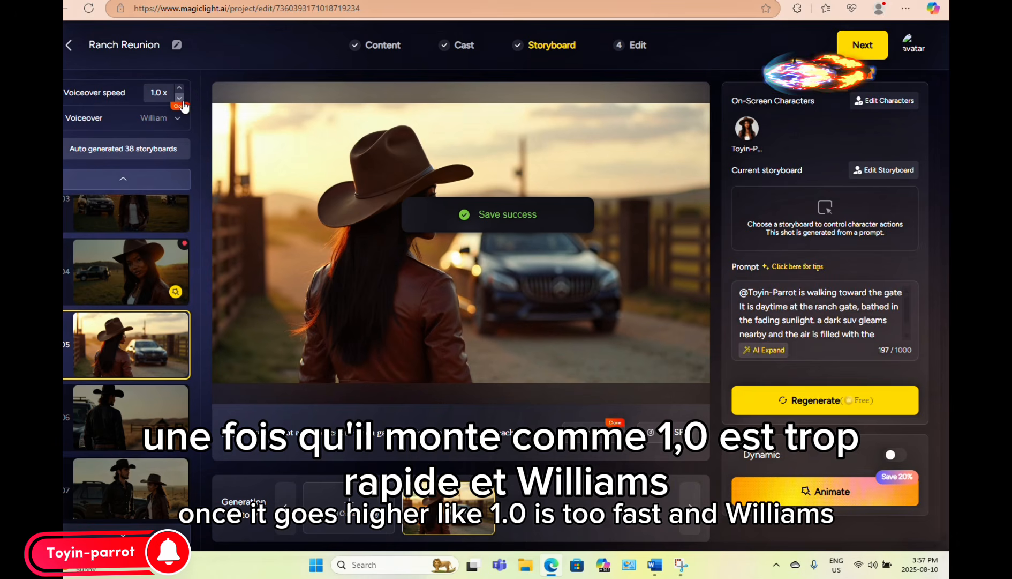
left_click(180, 98)
Audition the Laura voice and select it as the story's voiceover
left_click(177, 119)
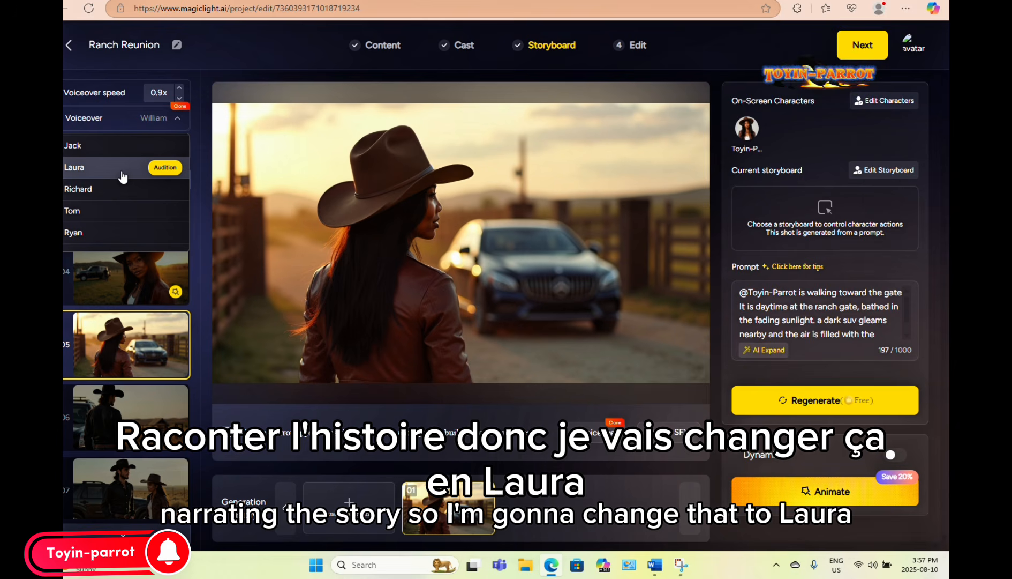
left_click(161, 173)
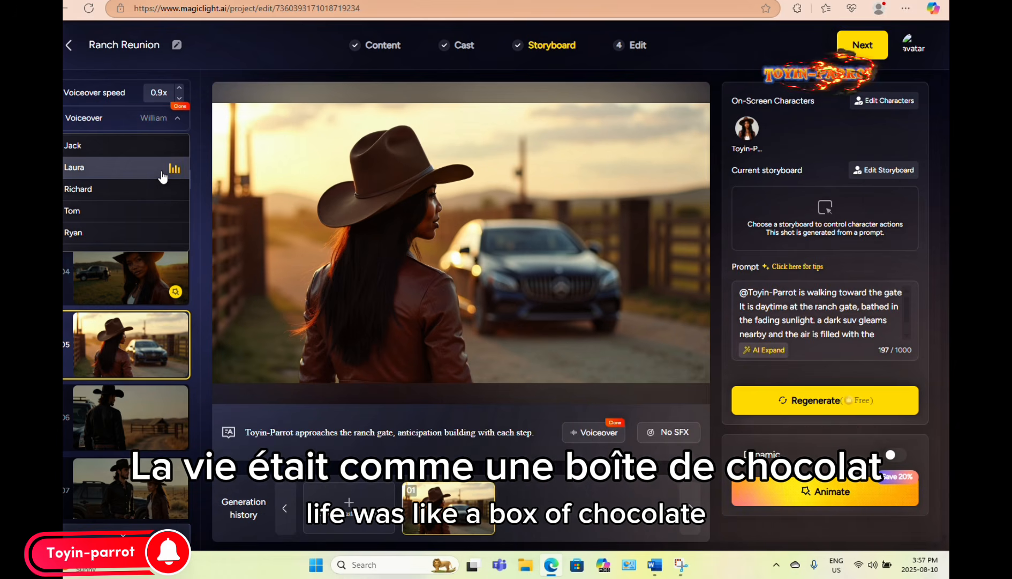
left_click(152, 170)
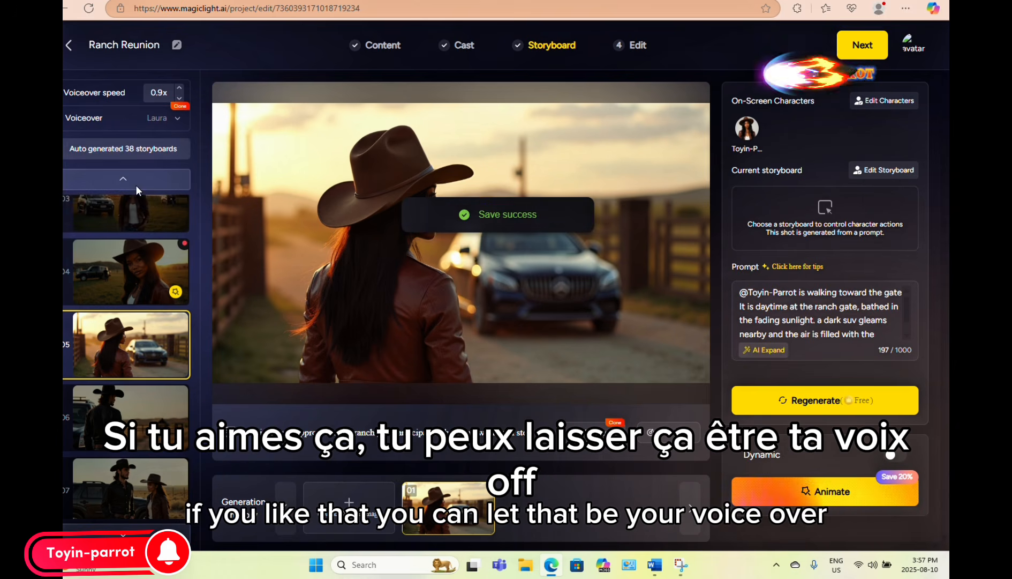
Set the story's voiceover to Victoria
left_click(173, 122)
scroll(131, 219, "down", 1)
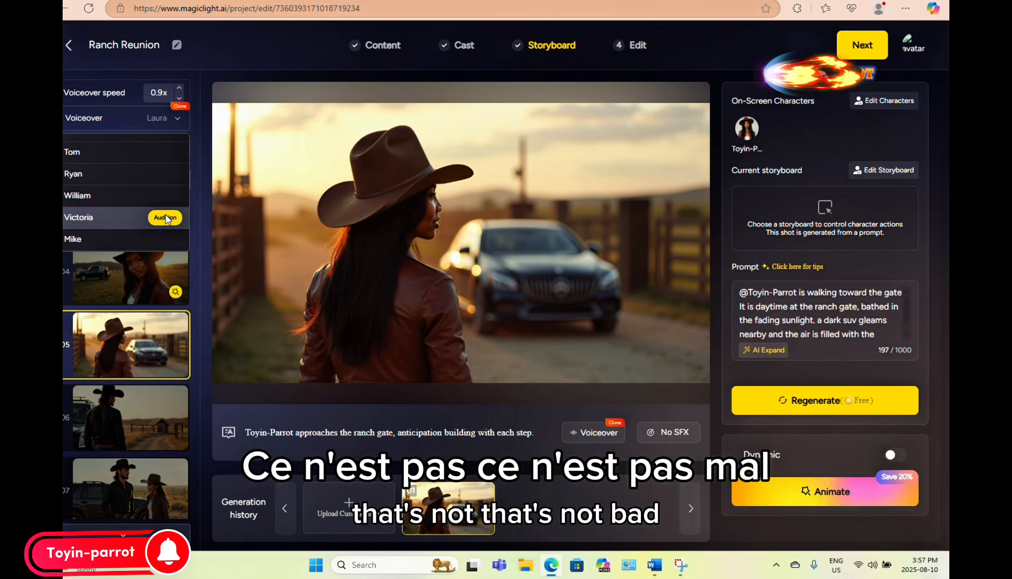
left_click(136, 220)
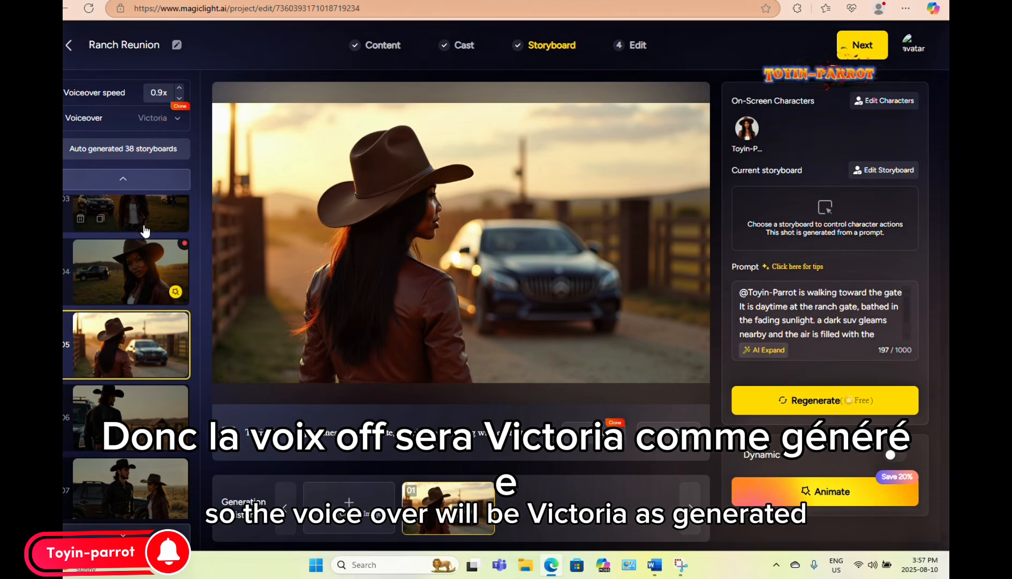
Play the lip-synced animation of Shot 04 and browse the storyboard down to Shot 08
left_click(140, 272)
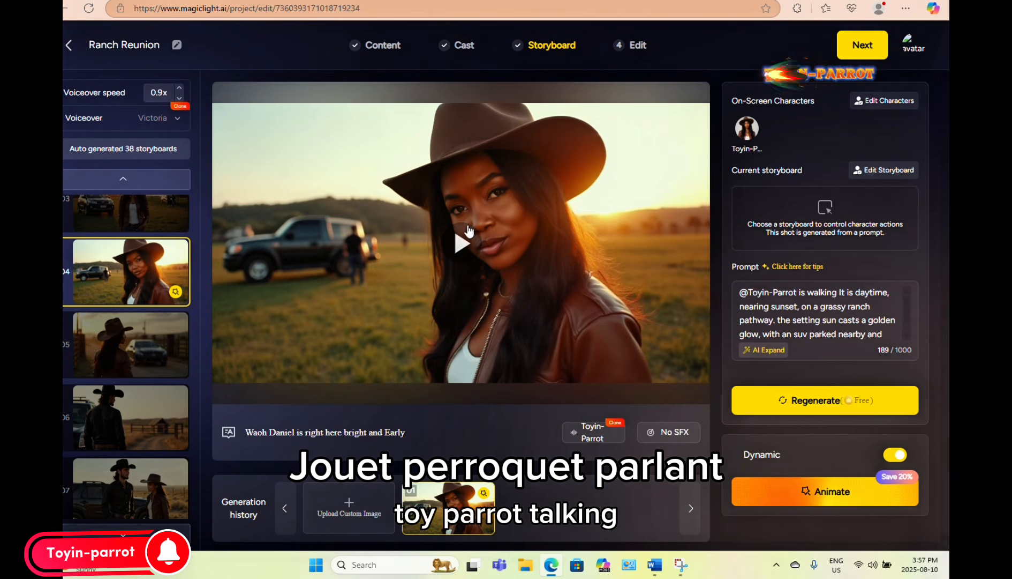
left_click(468, 230)
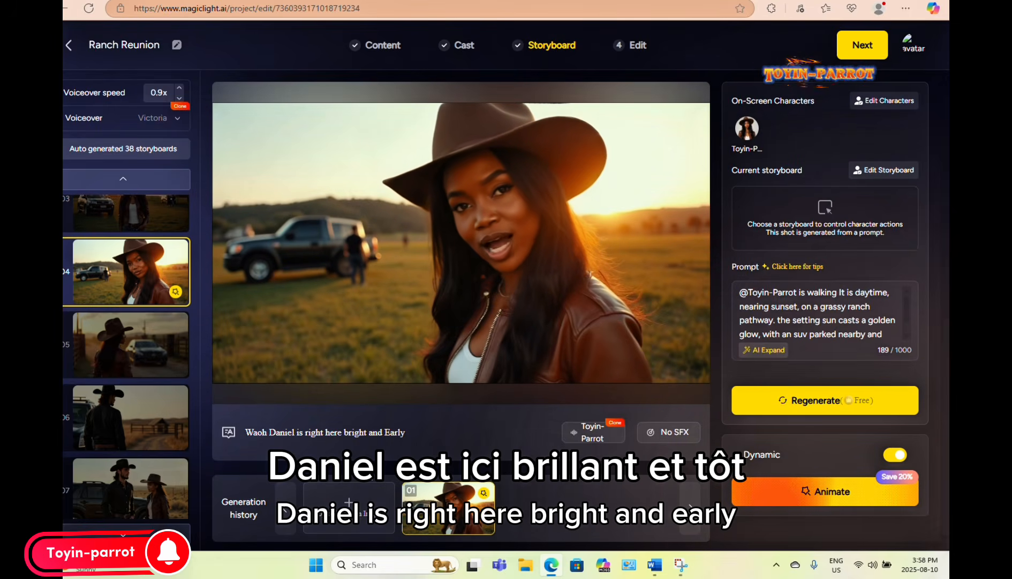
scroll(159, 372, "down", 1)
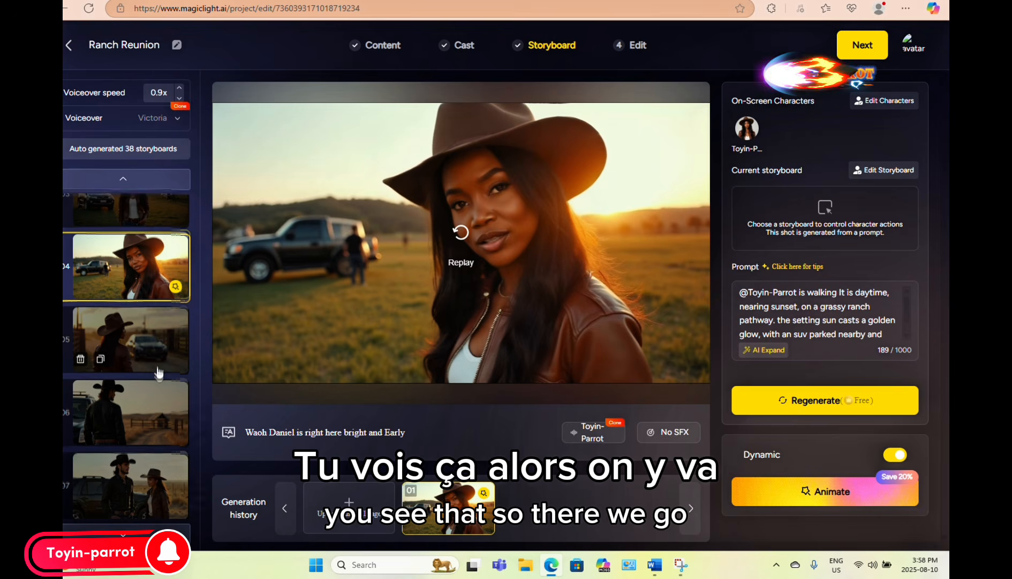
scroll(159, 372, "down", 5)
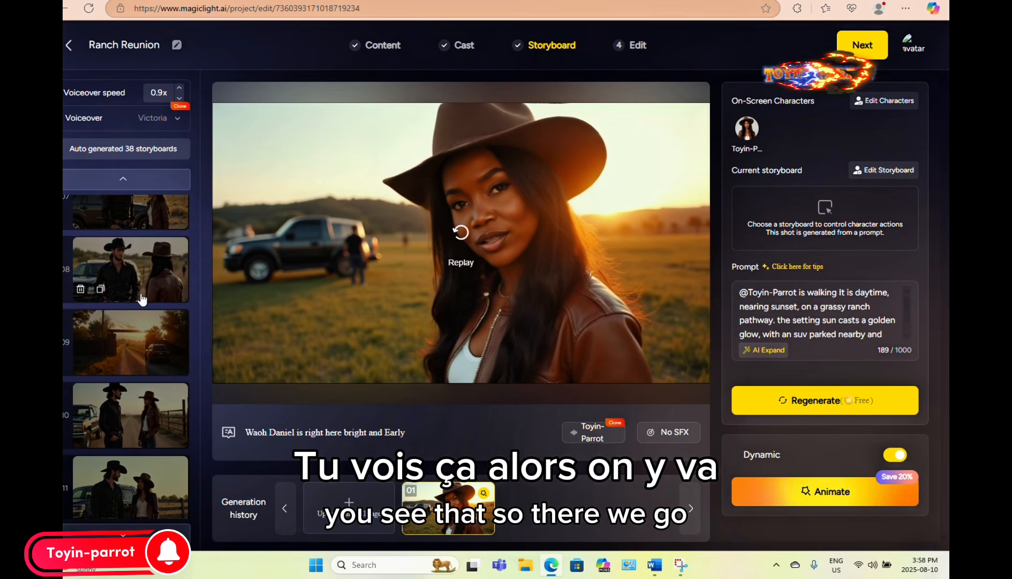
Open Shot 08 and review the speaker options for its dialogue line, keeping Daniel as the speaker
left_click(142, 298)
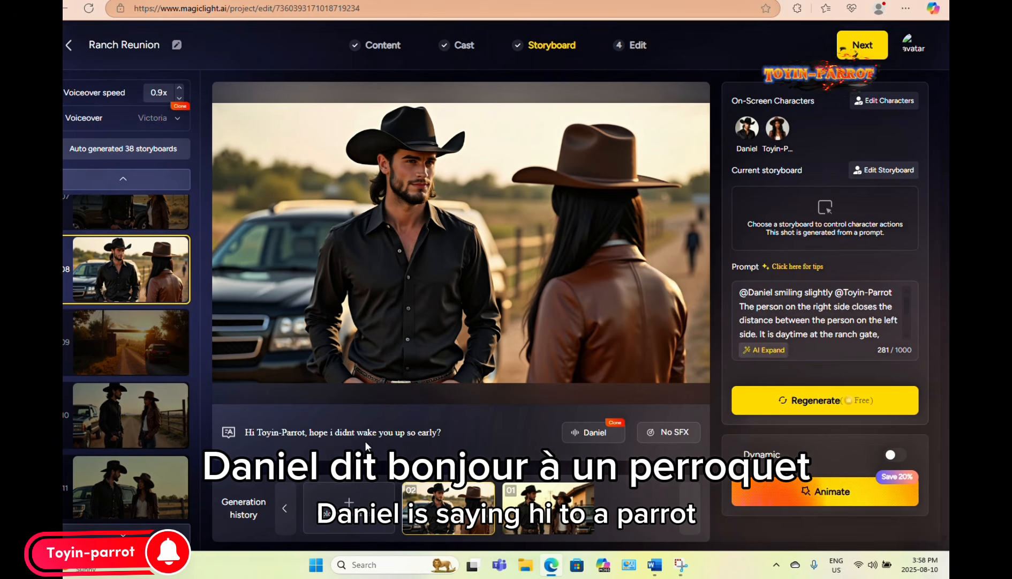
left_click(600, 435)
left_click(562, 289)
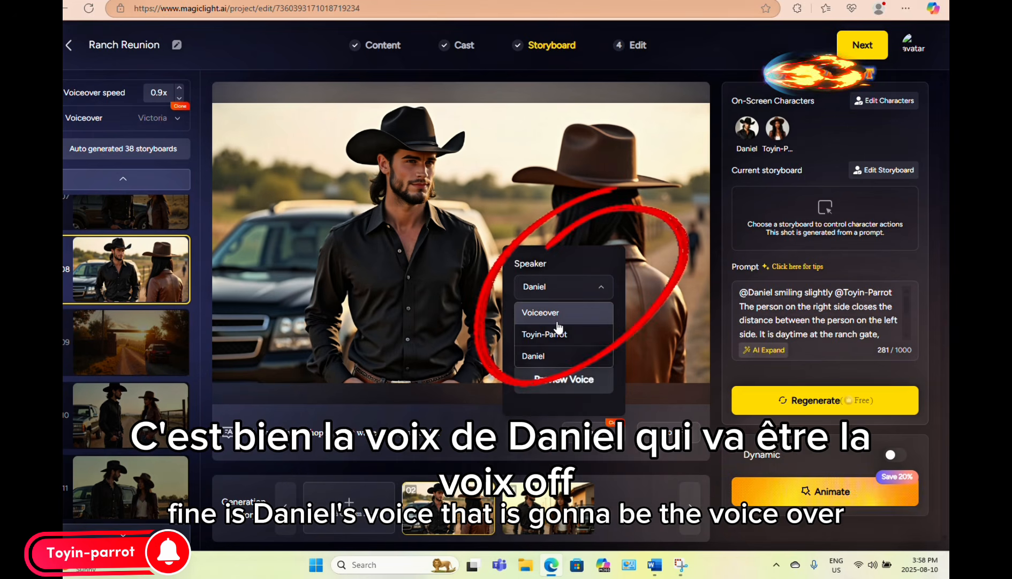
left_click(568, 290)
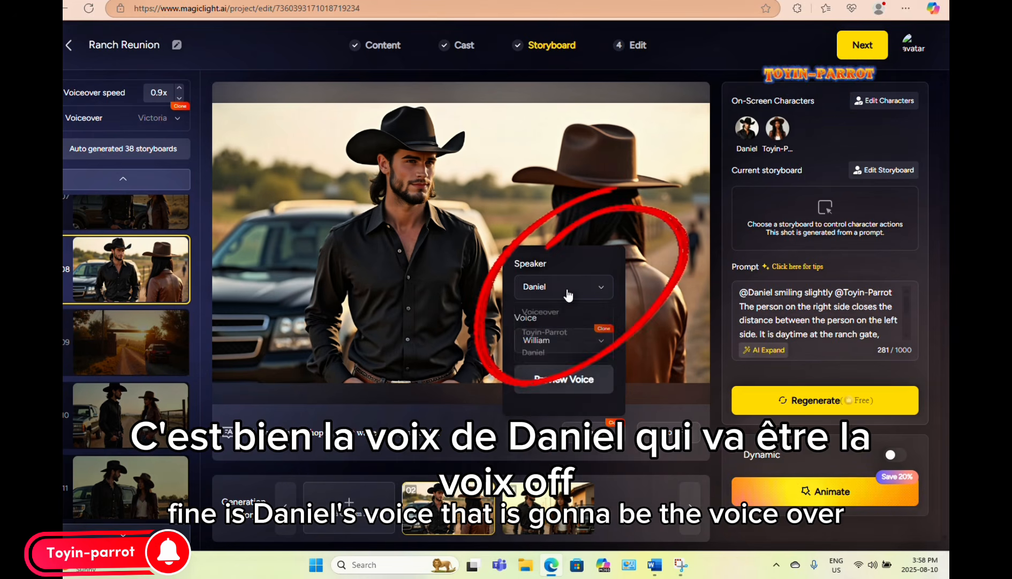
Compare the animation models for Shot 08 and animate the shot with MagicLight 1.0
left_click(840, 499)
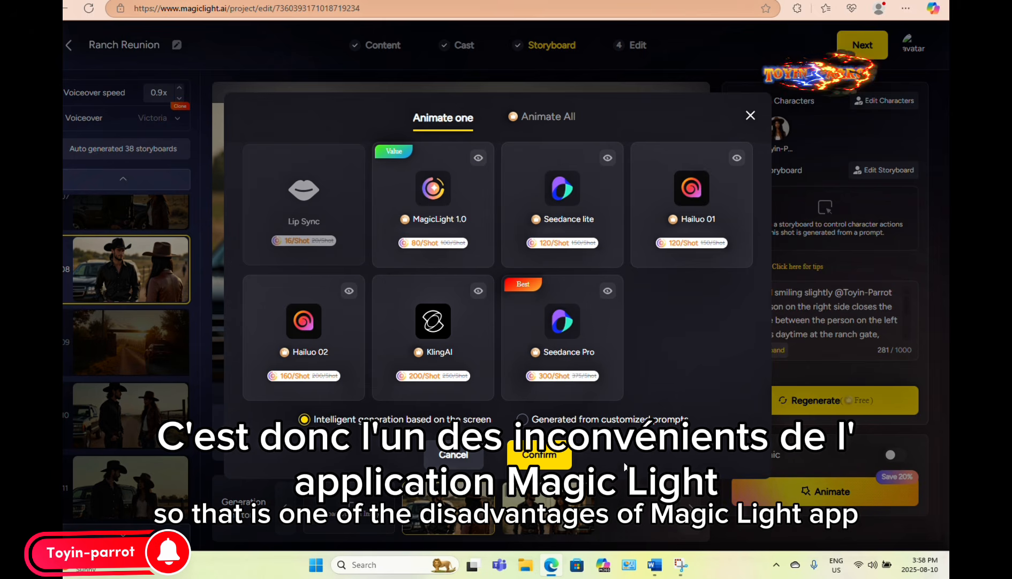
left_click(407, 204)
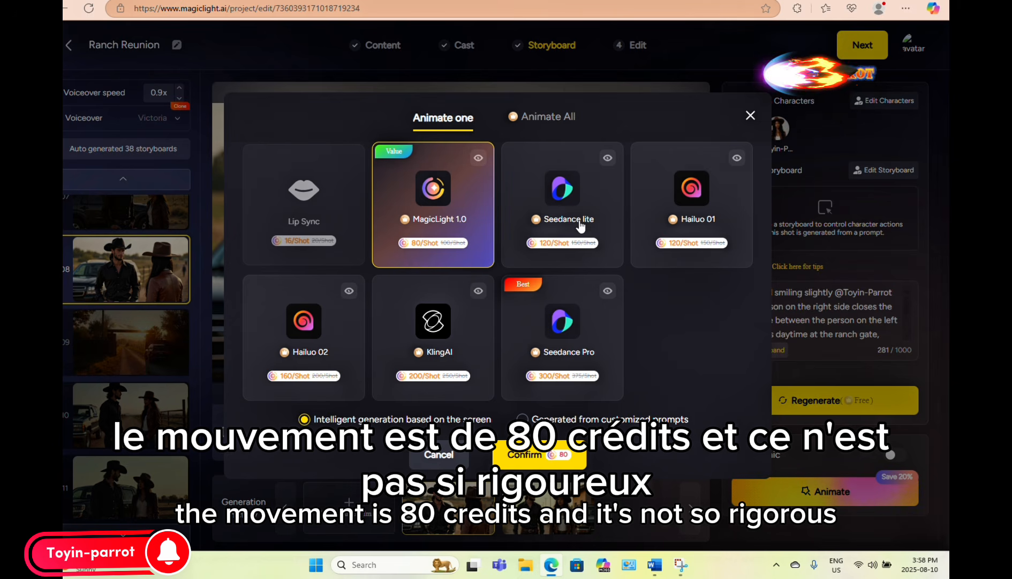
left_click(561, 252)
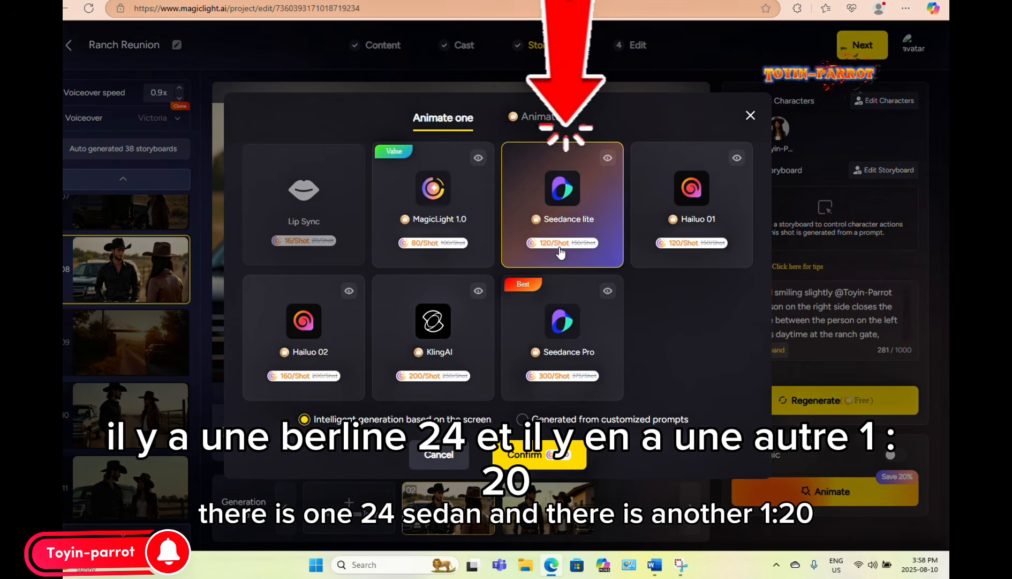
left_click(678, 257)
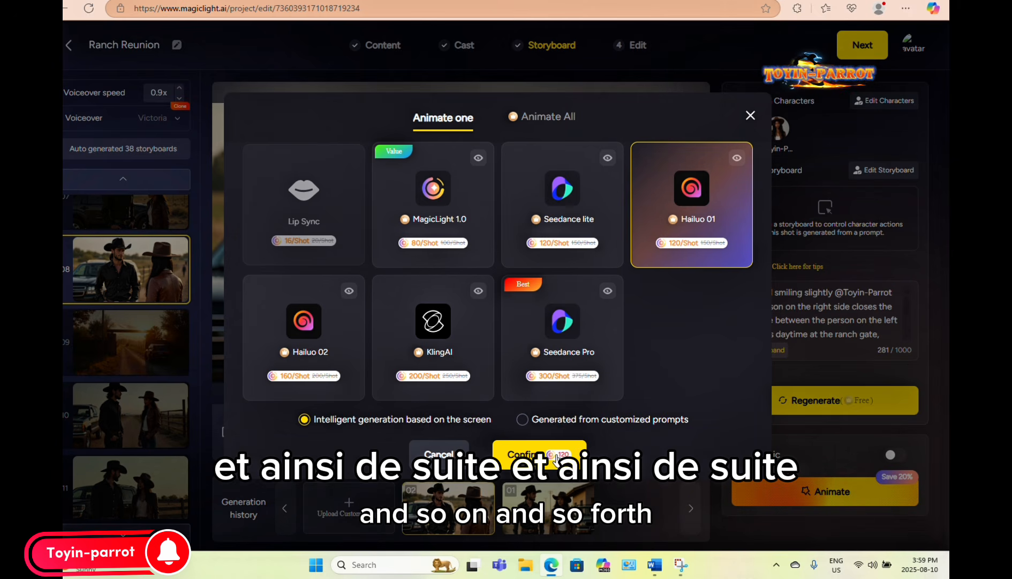
left_click(456, 241)
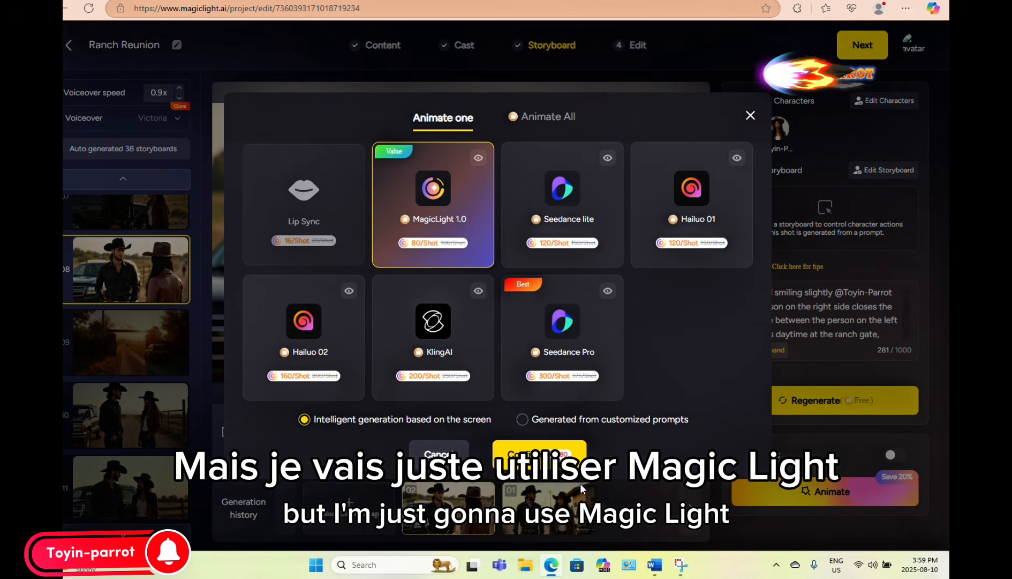
left_click(539, 453)
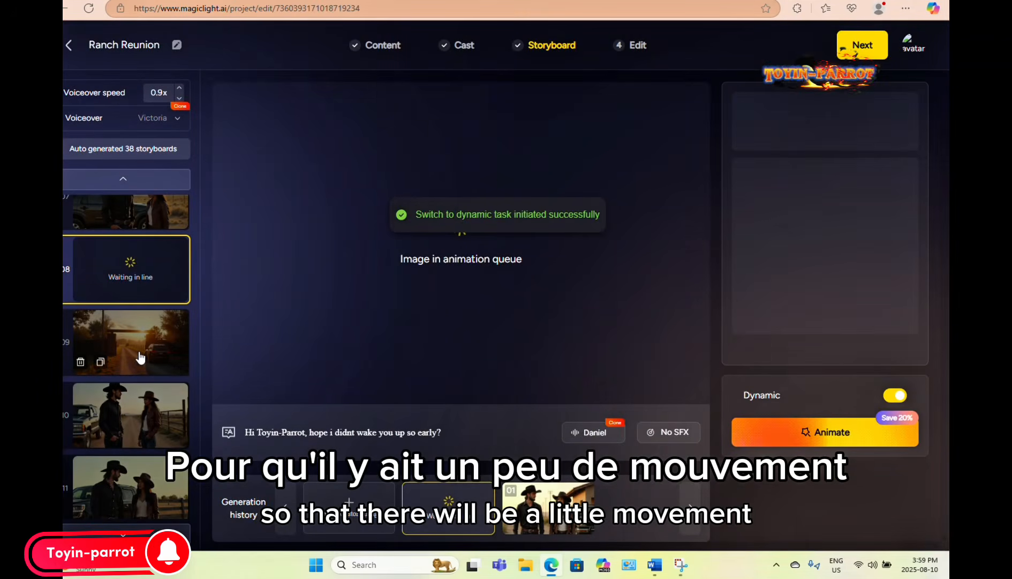
Delete Shot 09, the empty ranch gate scene, from the storyboard
scroll(141, 358, "down", 1)
left_click(135, 284)
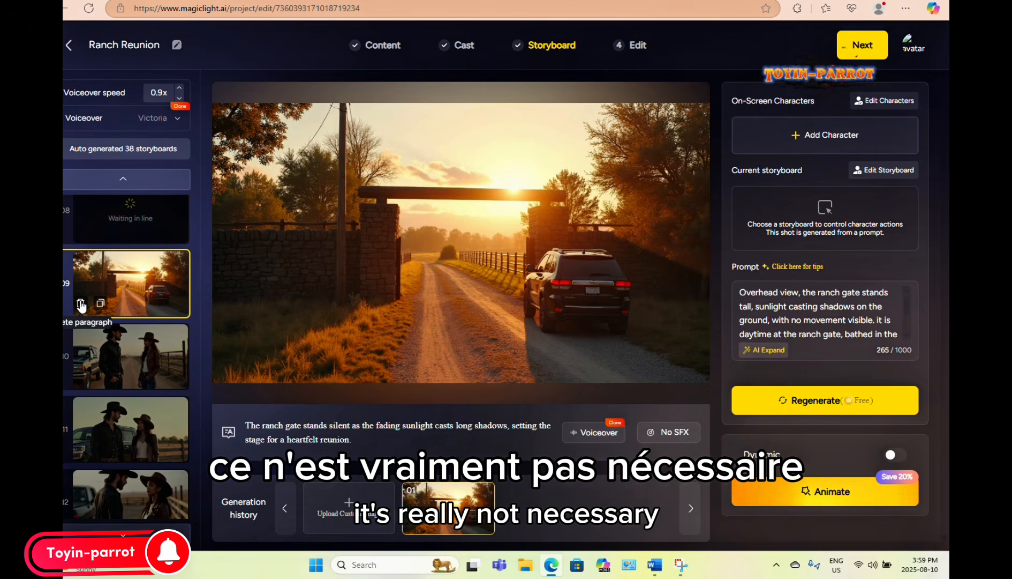
left_click(82, 303)
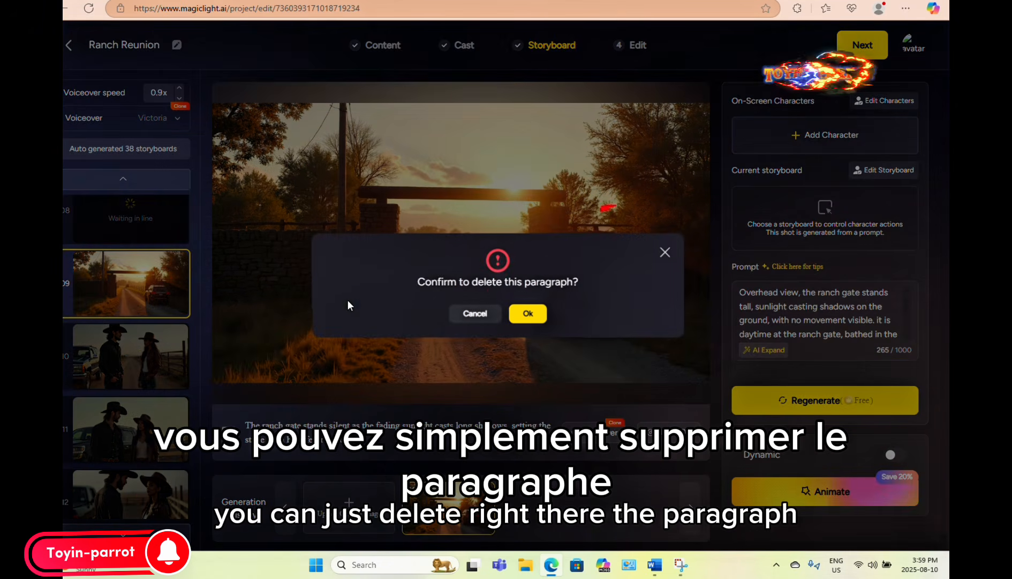
left_click(530, 318)
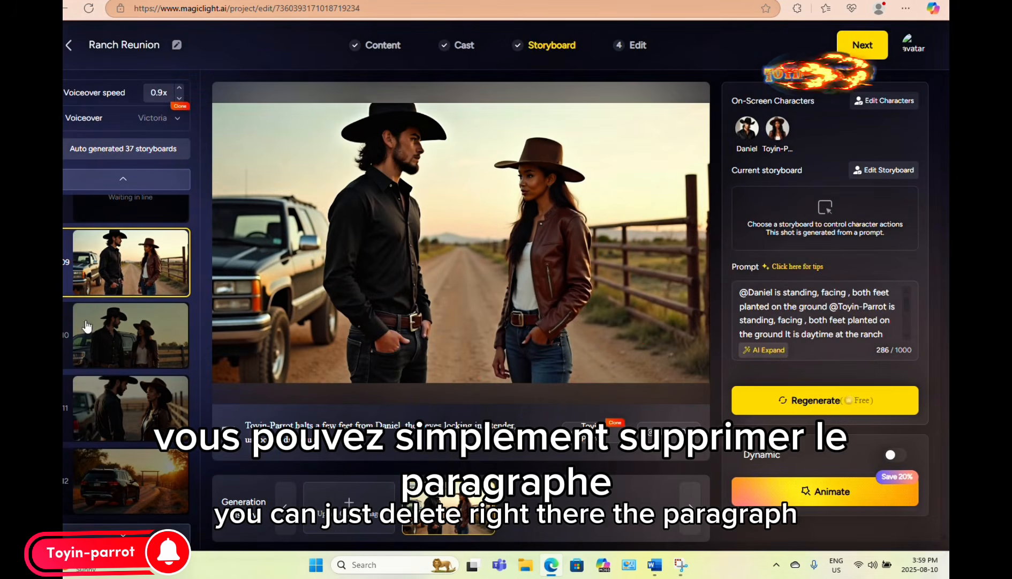
Go through the following shots to Shot 13 and replace its narration with "Toyin- Parrot can we go for a walk"
left_click(129, 338)
left_click(126, 438)
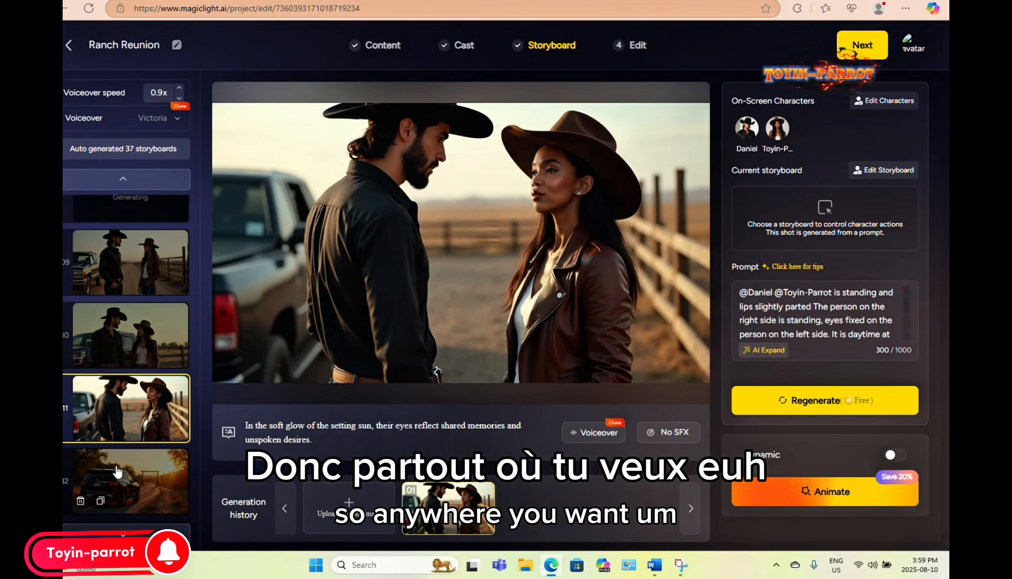
left_click(116, 477)
scroll(115, 476, "down", 1)
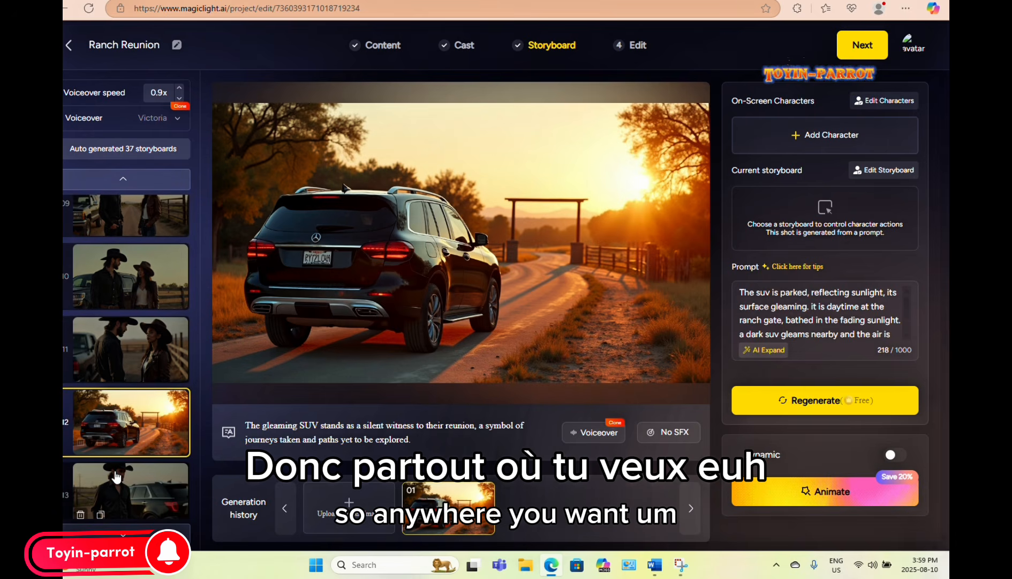
scroll(116, 475, "down", 2)
left_click(120, 391)
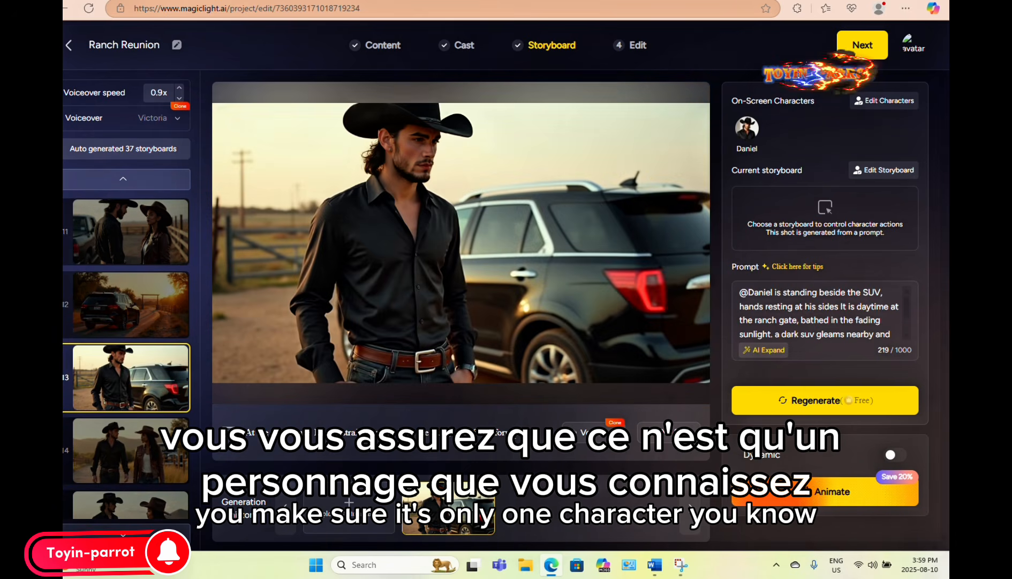
left_click_drag(527, 432, 182, 437)
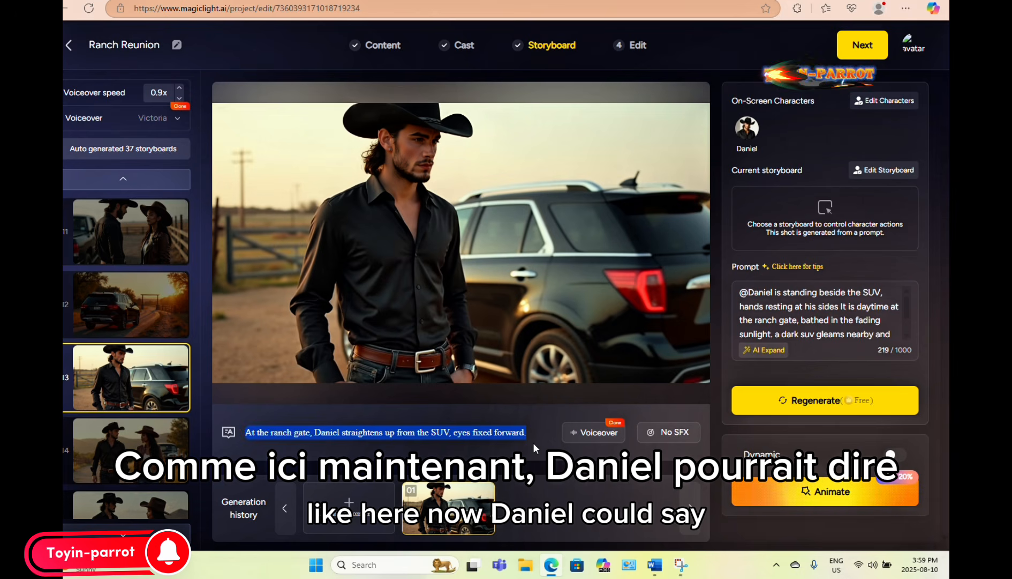
key("BackSpace")
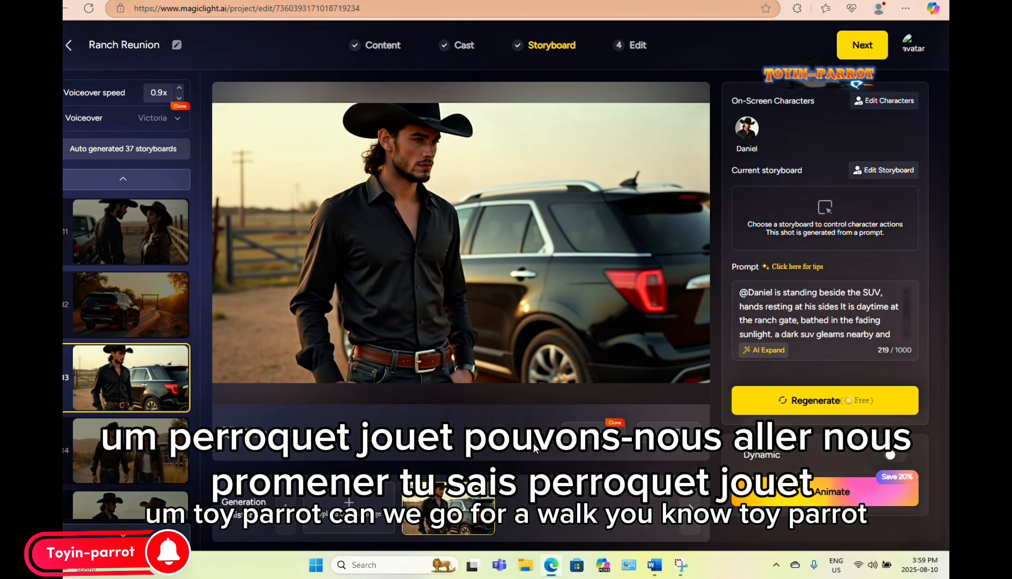
type("Toyin- Parrot can w")
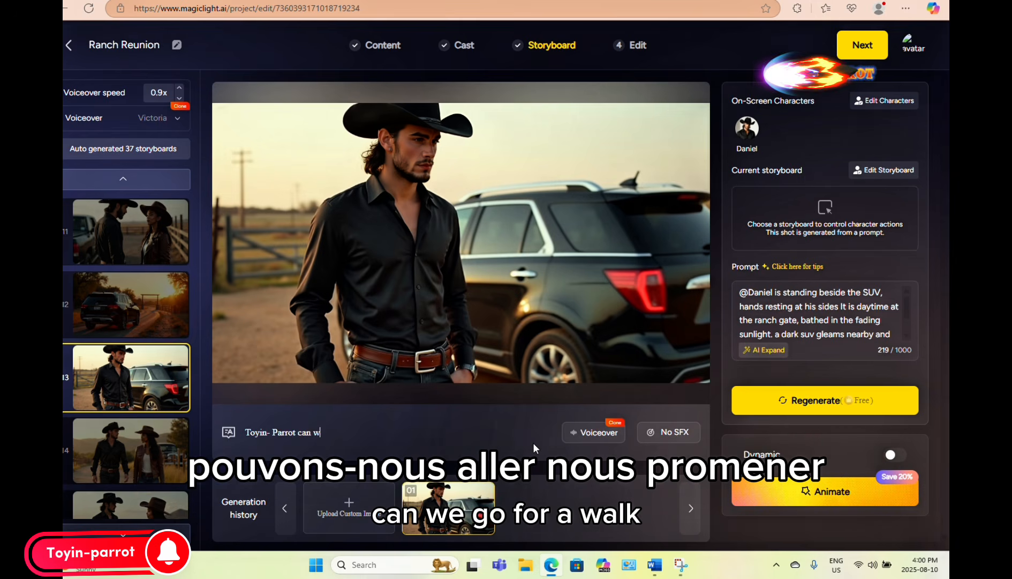
type("e go ")
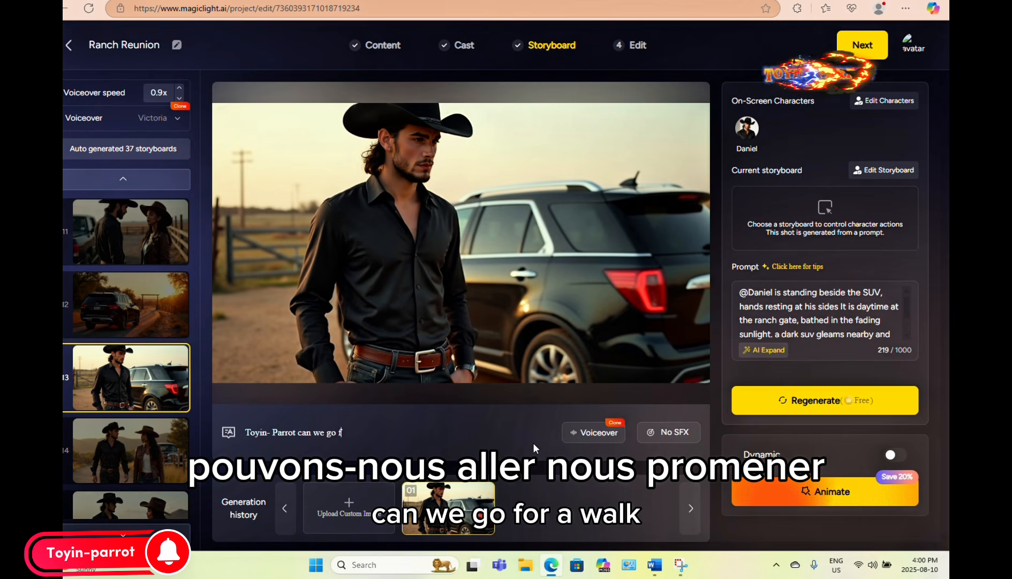
type("for a walk")
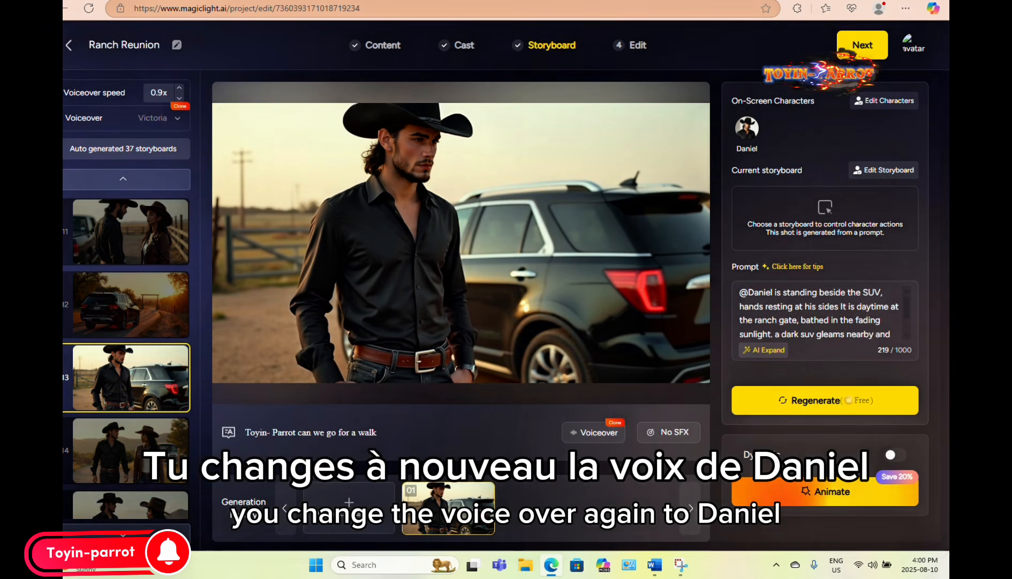
Change the speaker of Shot 13's line from the voiceover to Daniel
left_click(594, 432)
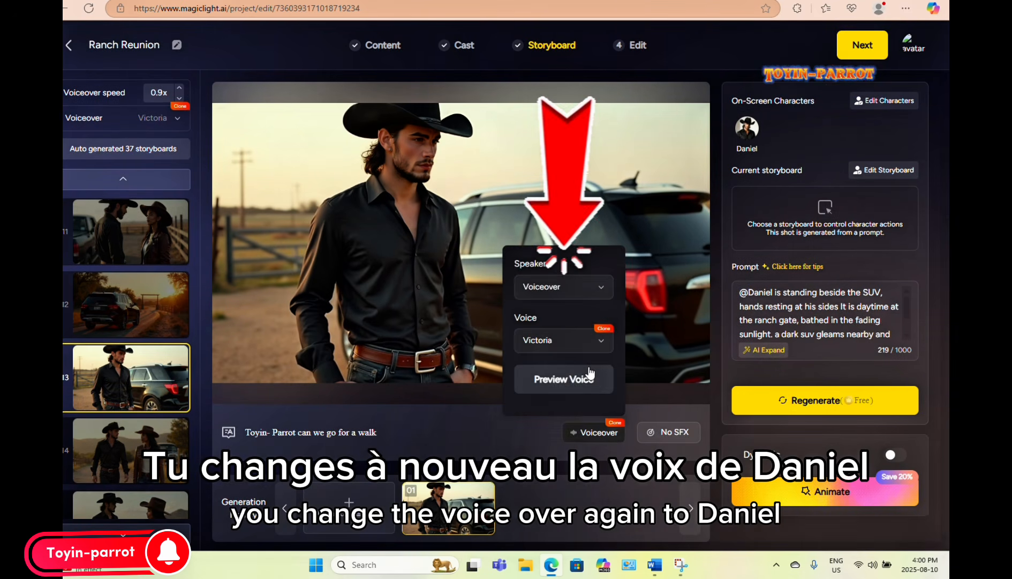
left_click(581, 287)
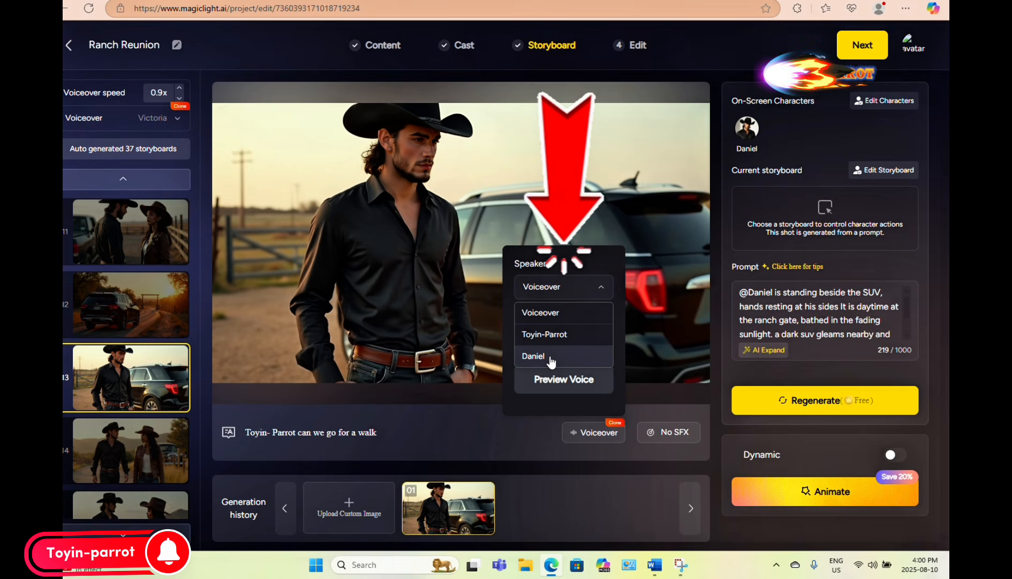
left_click(558, 354)
Animate Shot 13 with Lip Sync using its current subtitle text
left_click(825, 490)
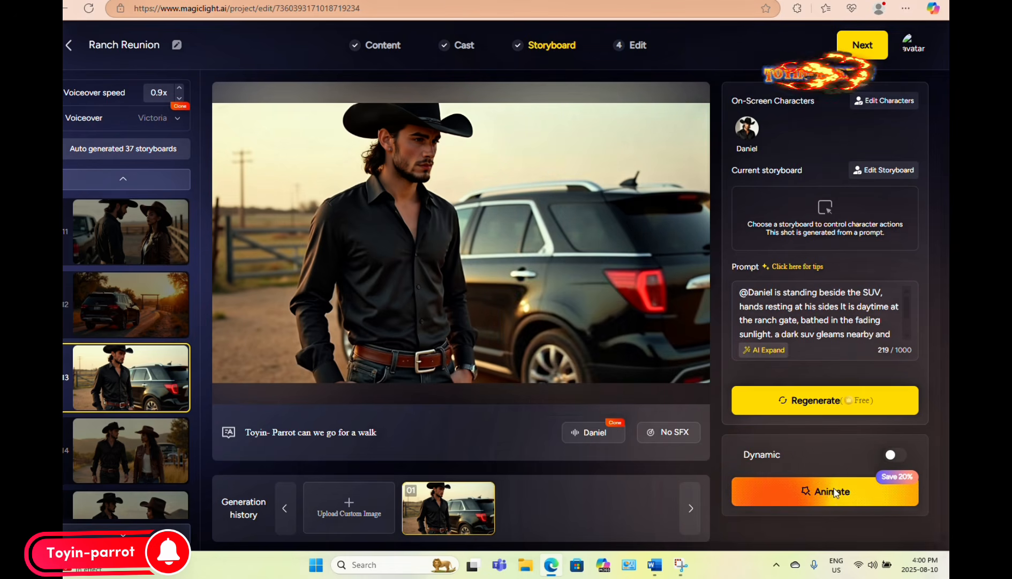
left_click(300, 215)
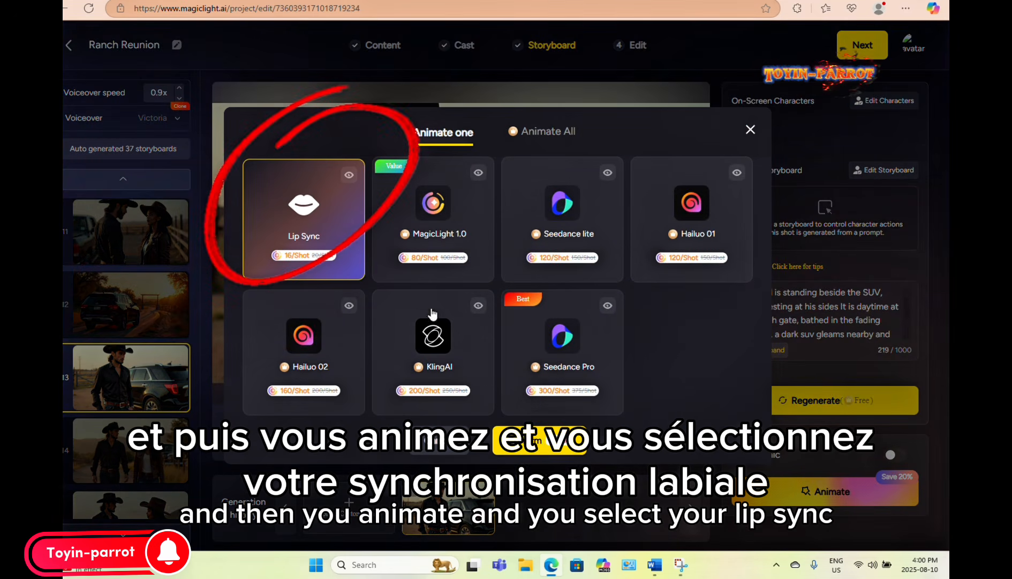
left_click(546, 440)
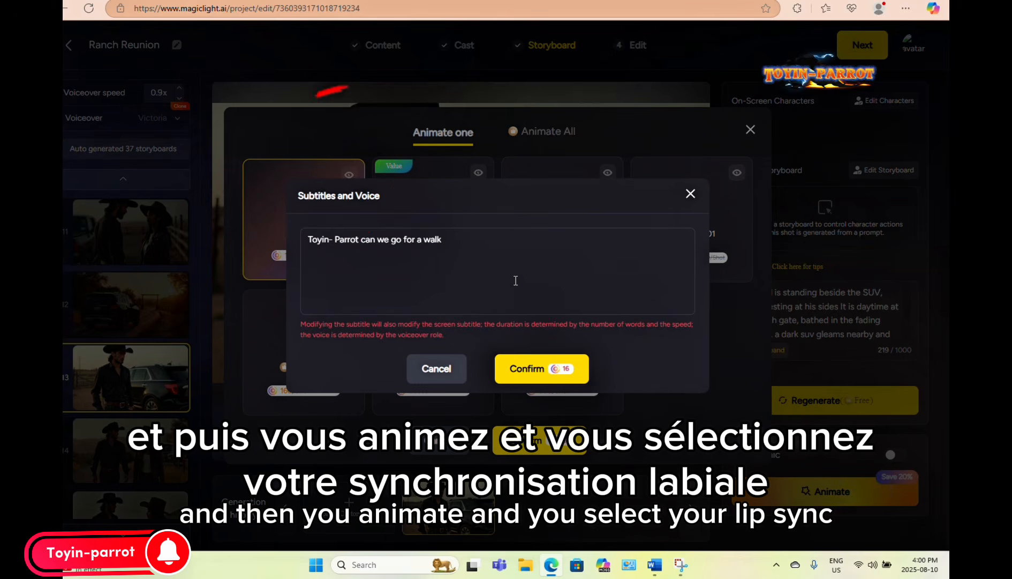
left_click(533, 377)
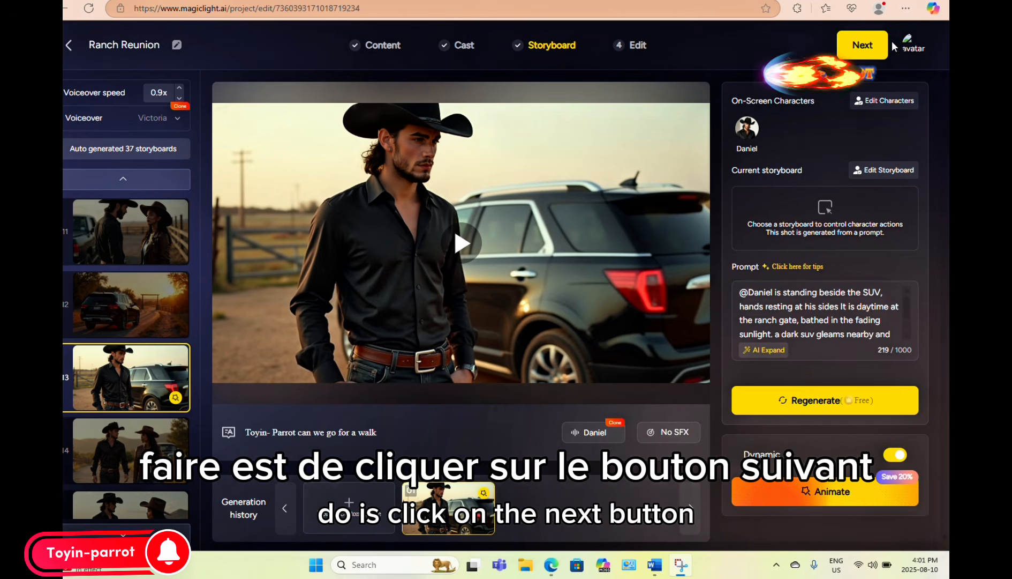
Proceed to the Edit stage and set the cover title to "Ranch meeting" in the plain yellow title style
left_click(874, 52)
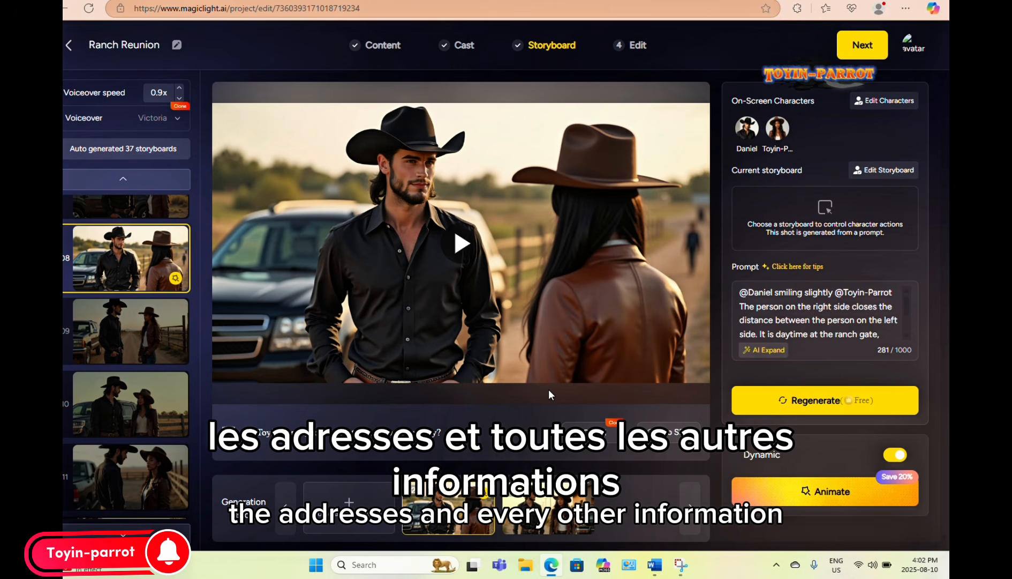
left_click(875, 50)
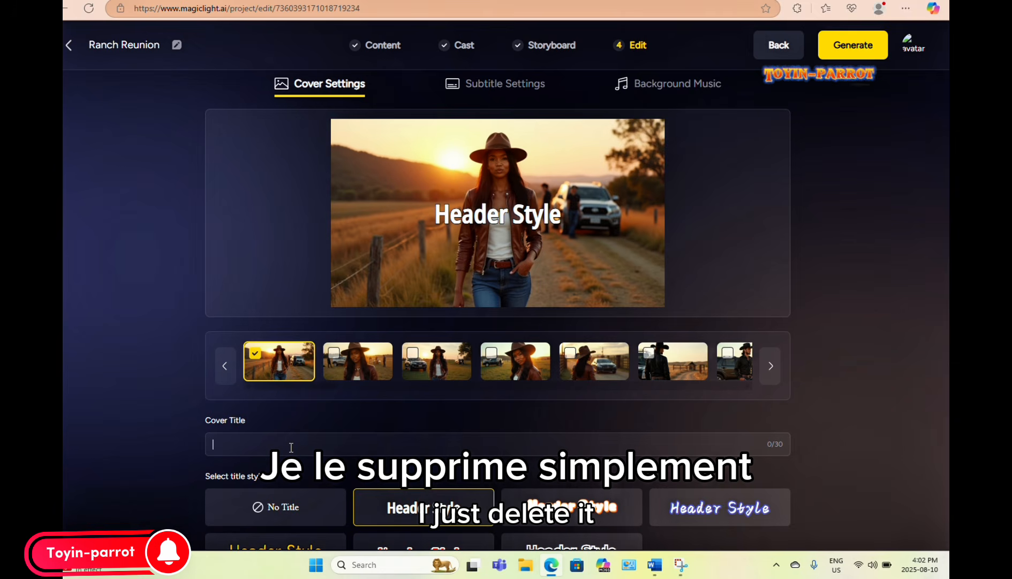
type("Ranch ")
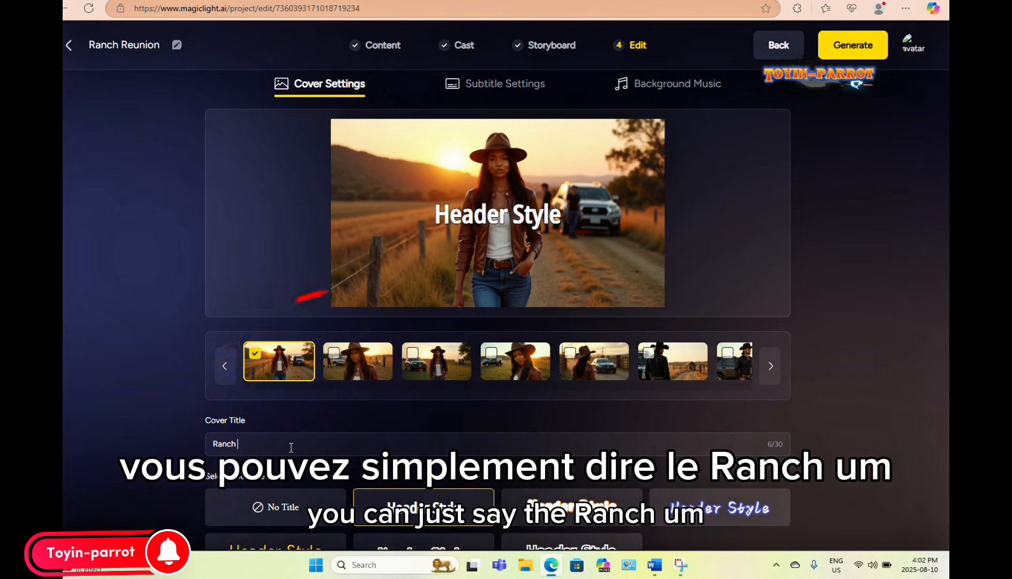
type("Reunion")
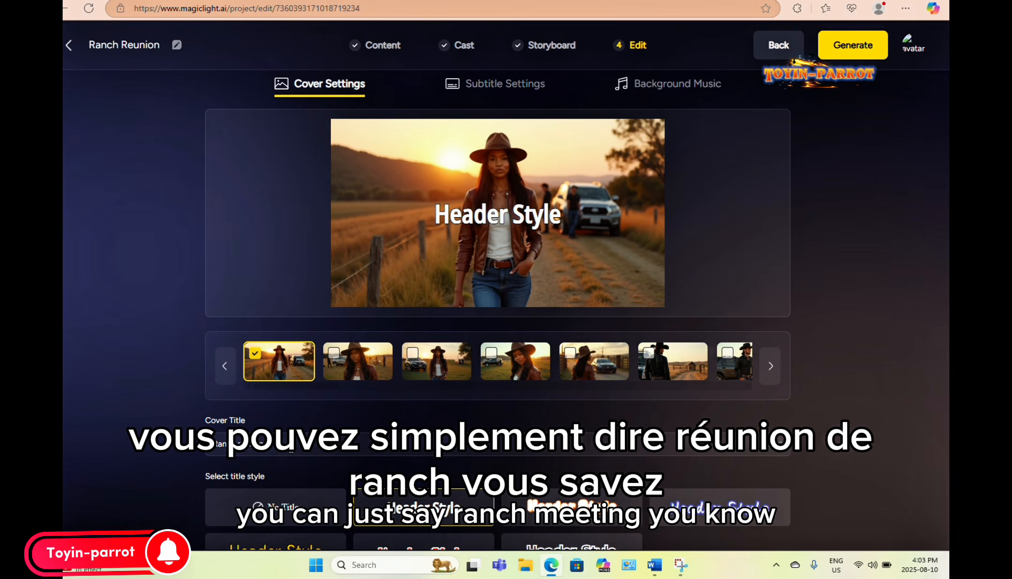
scroll(300, 429, "down", 1)
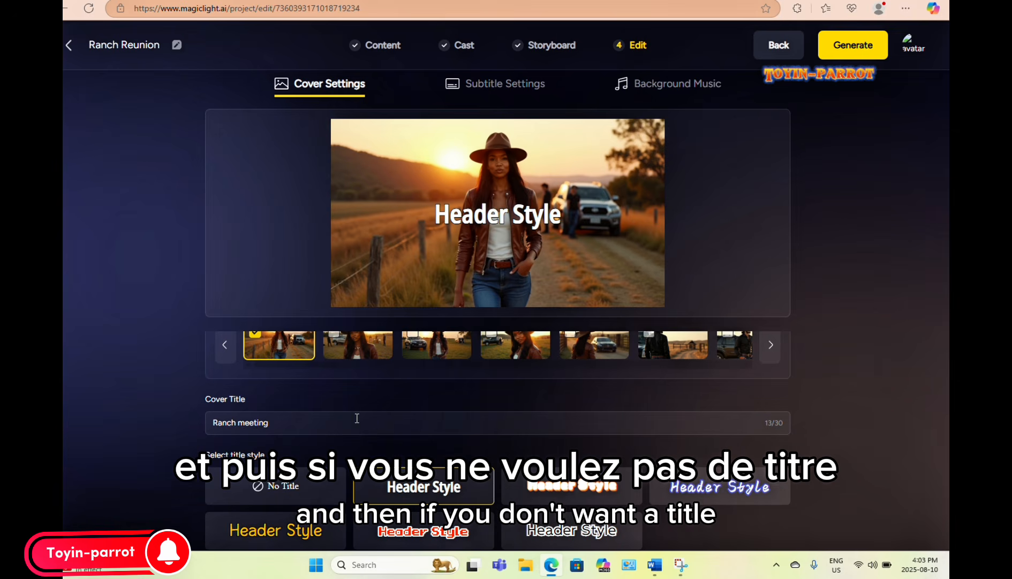
left_click(296, 539)
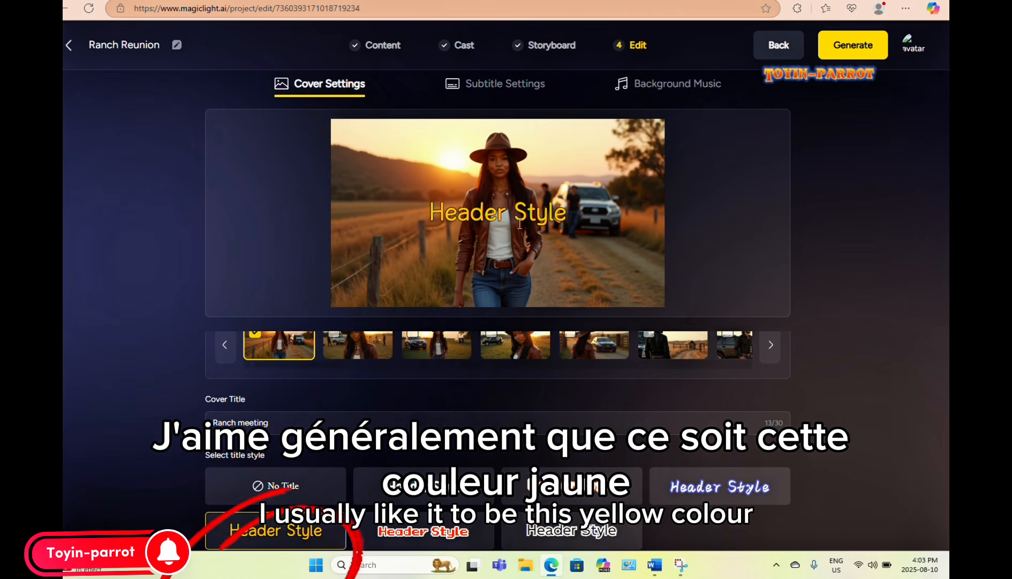
Compare the subtitle styles in the subtitle settings and apply the plain yellow one
left_click(484, 82)
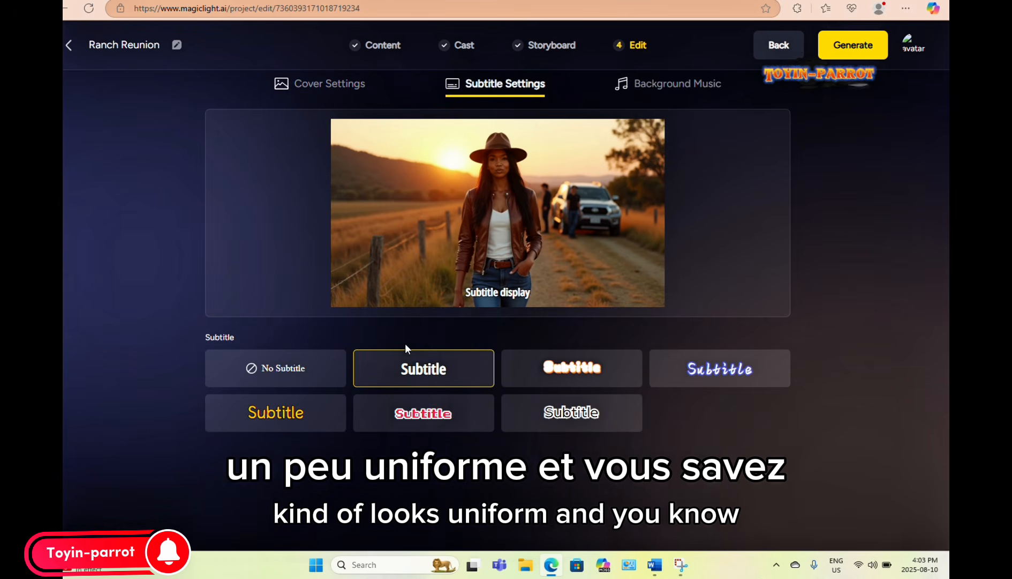
left_click(301, 417)
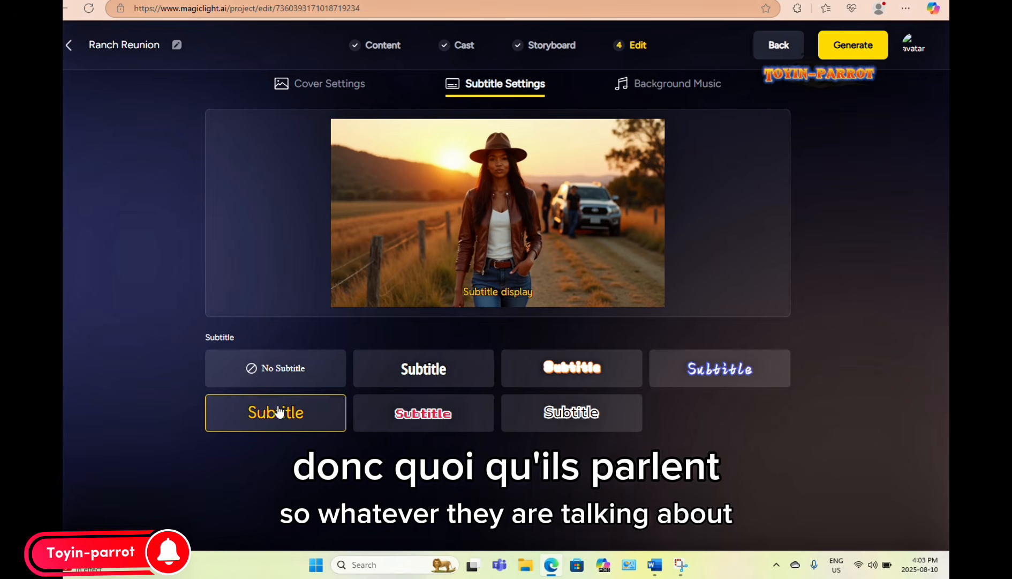
left_click(436, 379)
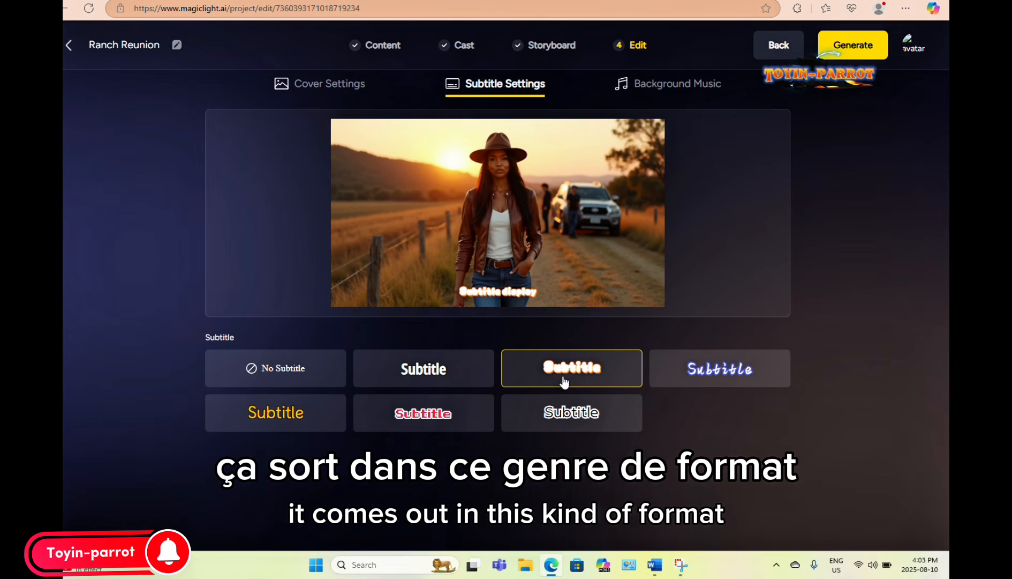
left_click(262, 416)
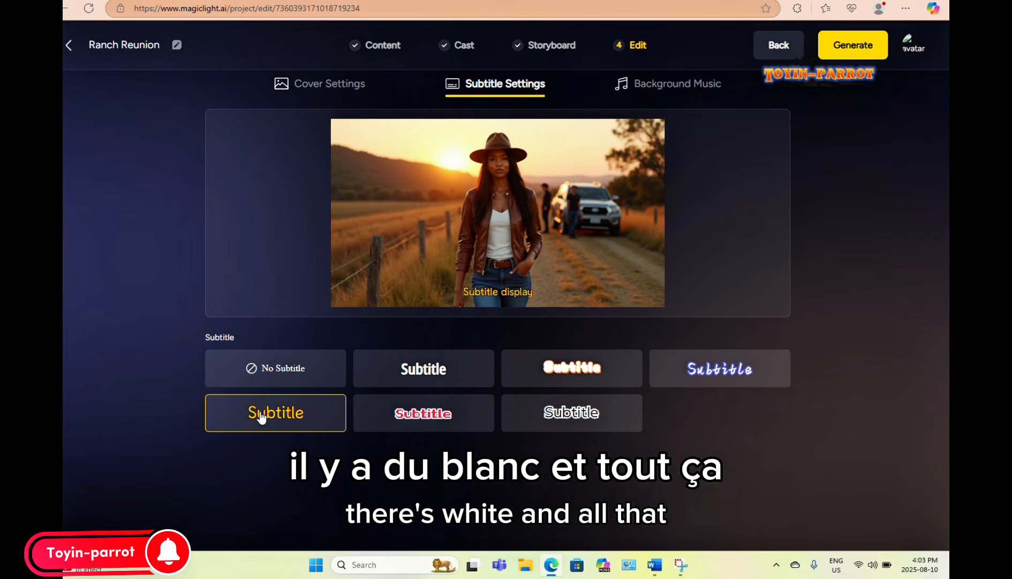
Set the video's background music to None and return from the Edit stage
left_click(667, 91)
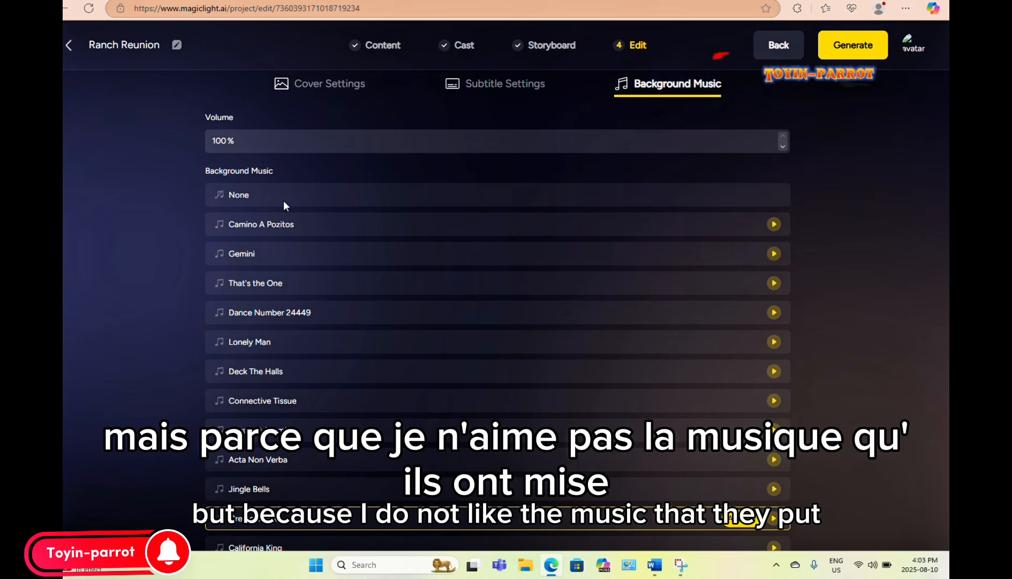
left_click(236, 195)
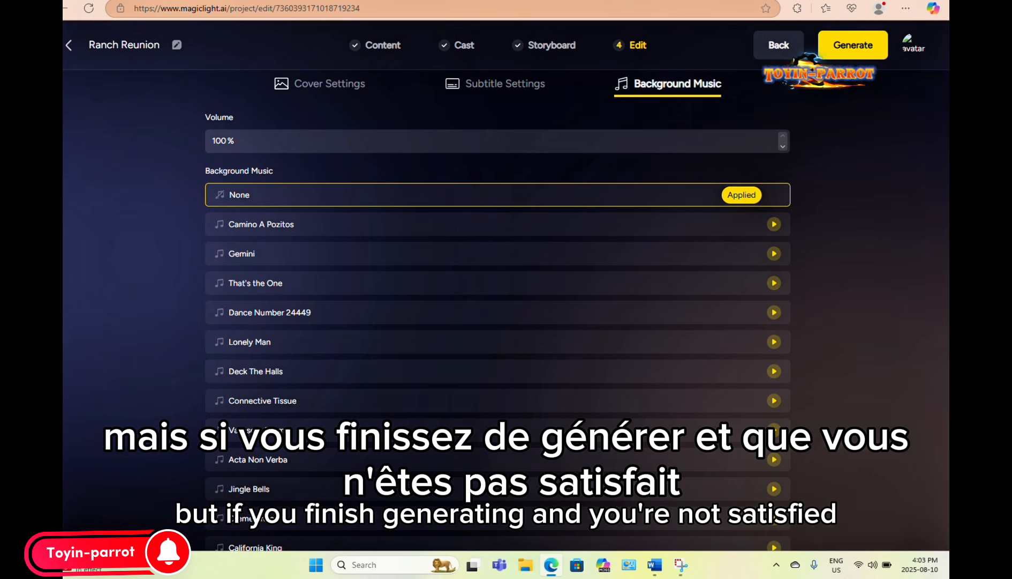
left_click(786, 46)
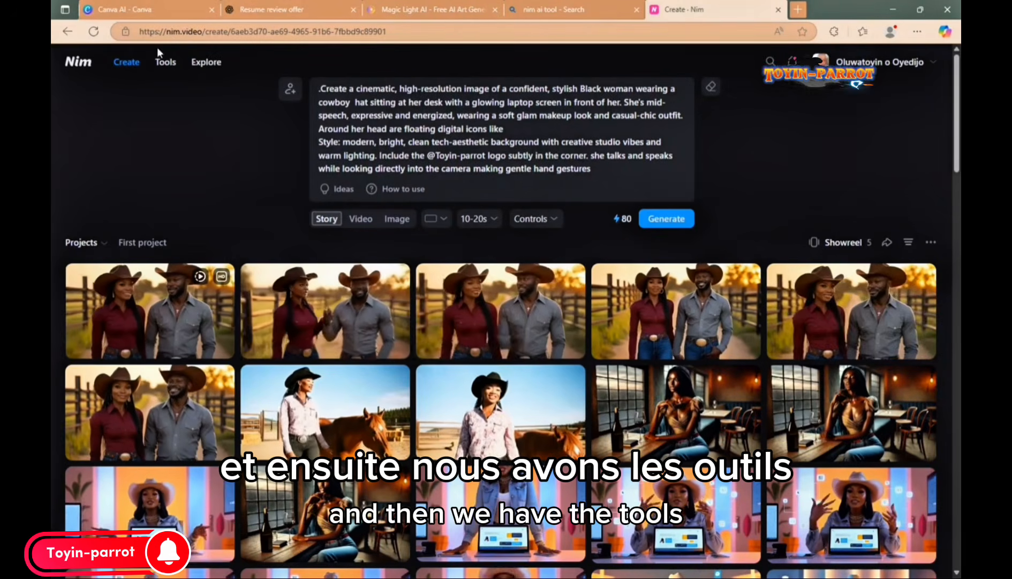
In Nim, open the Lip sync tool, upload the ranch couple picture as the target image and check it at full size
left_click(167, 62)
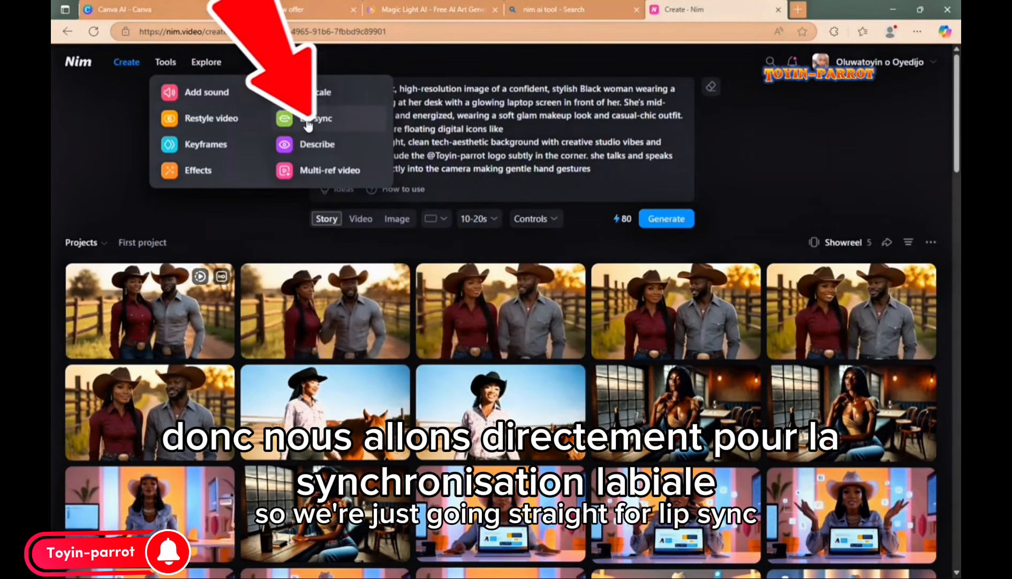
left_click(306, 126)
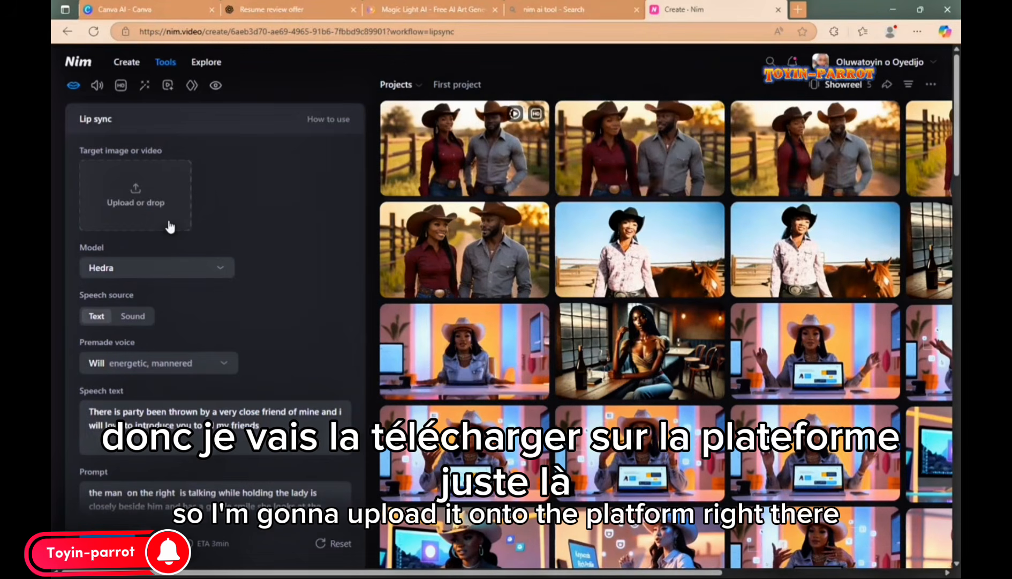
left_click(163, 225)
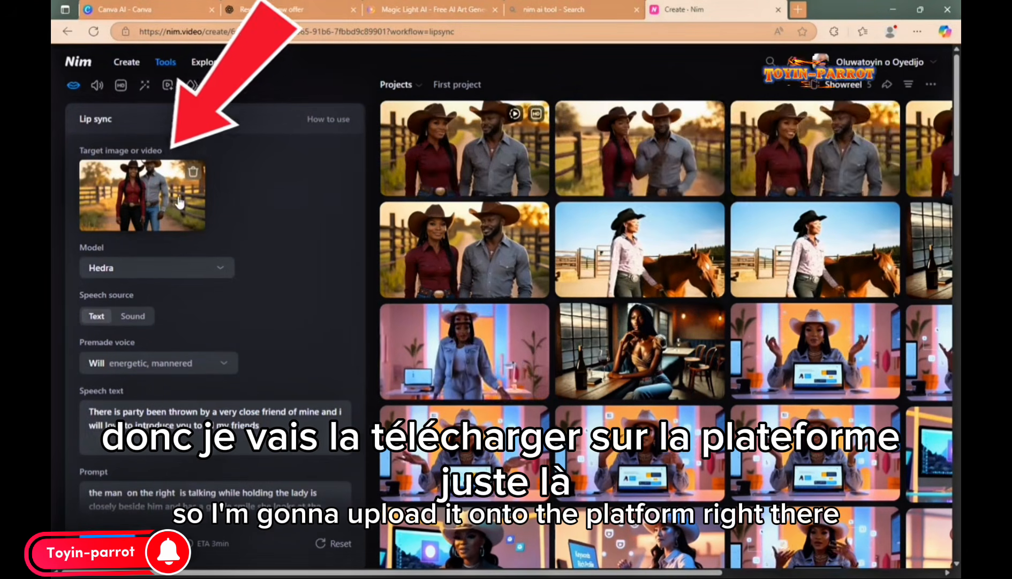
left_click(180, 204)
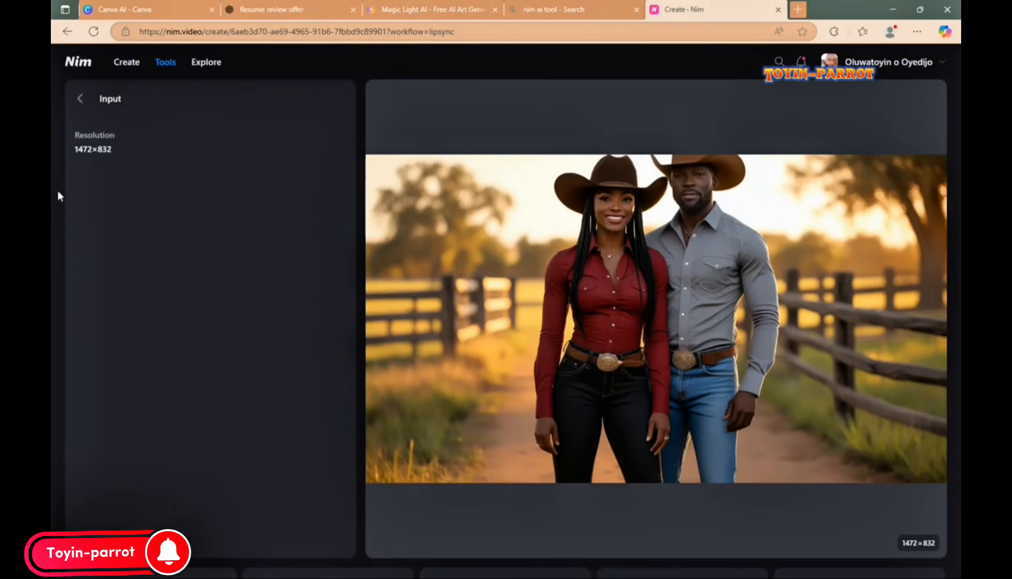
left_click(80, 100)
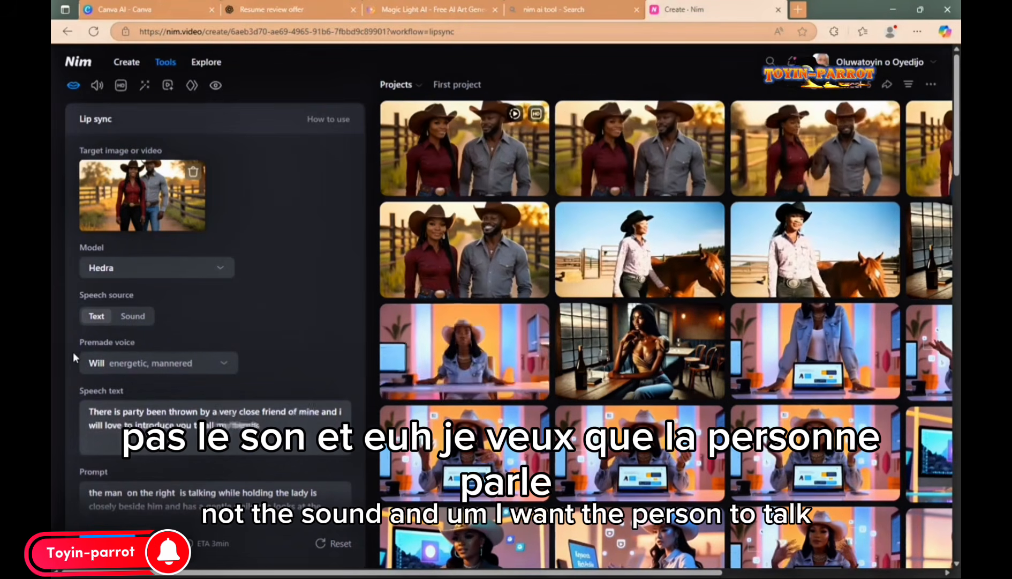
Try the Charlotte voice, settle on the premade voice Will, and generate the lip-sync video with the Hedra model
left_click(222, 375)
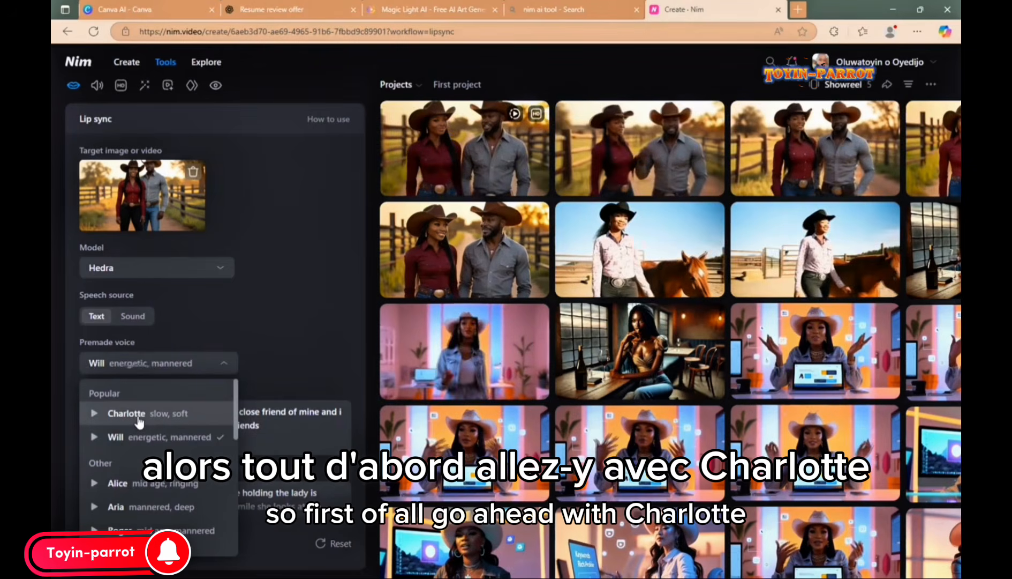
left_click(138, 417)
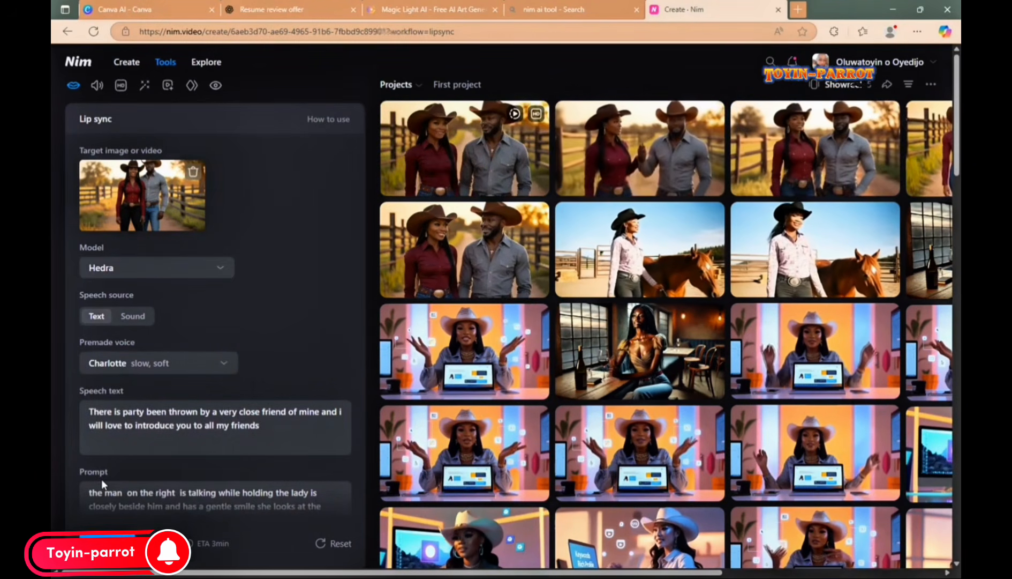
scroll(102, 478, "down", 1)
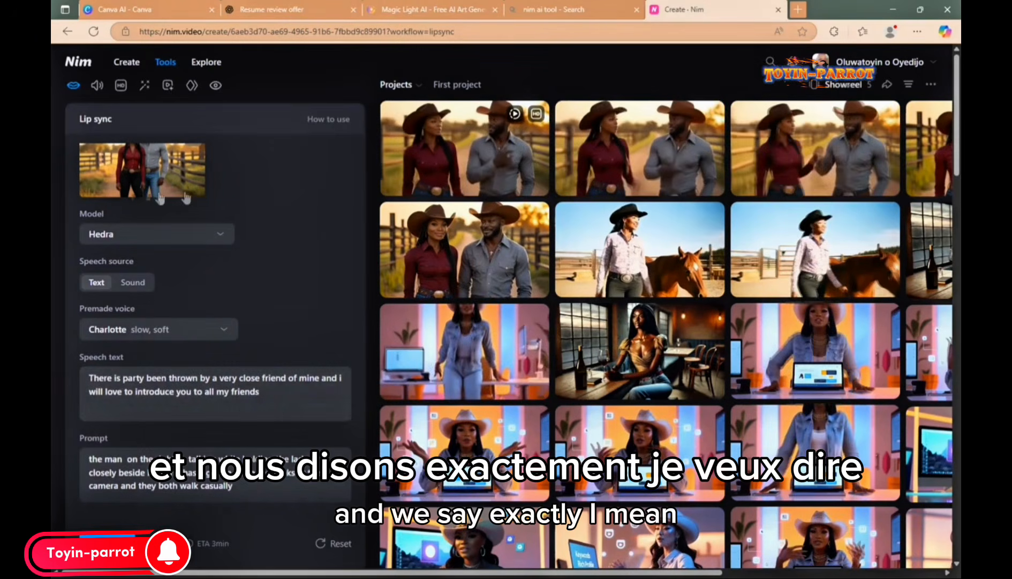
left_click(186, 333)
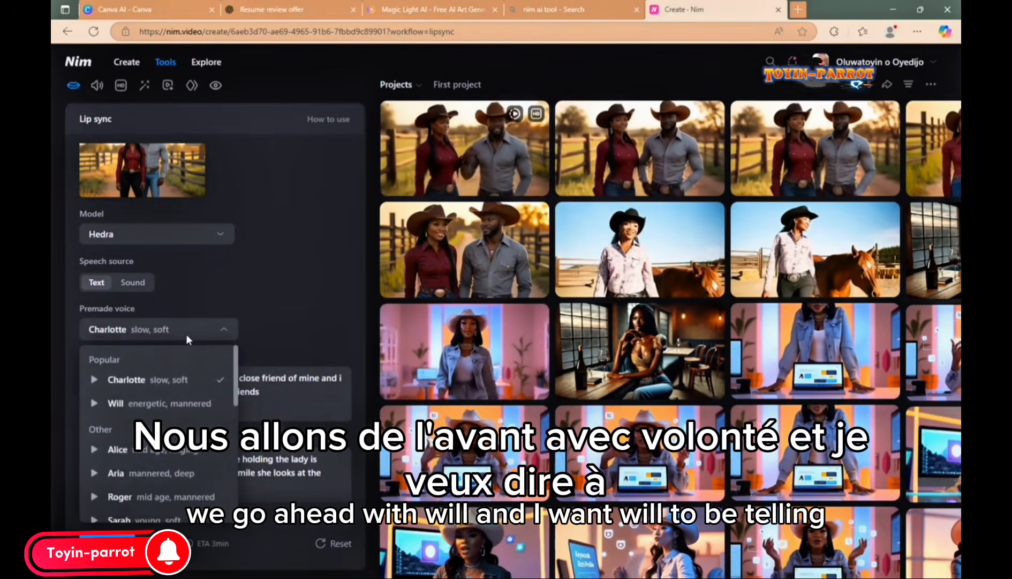
left_click(154, 402)
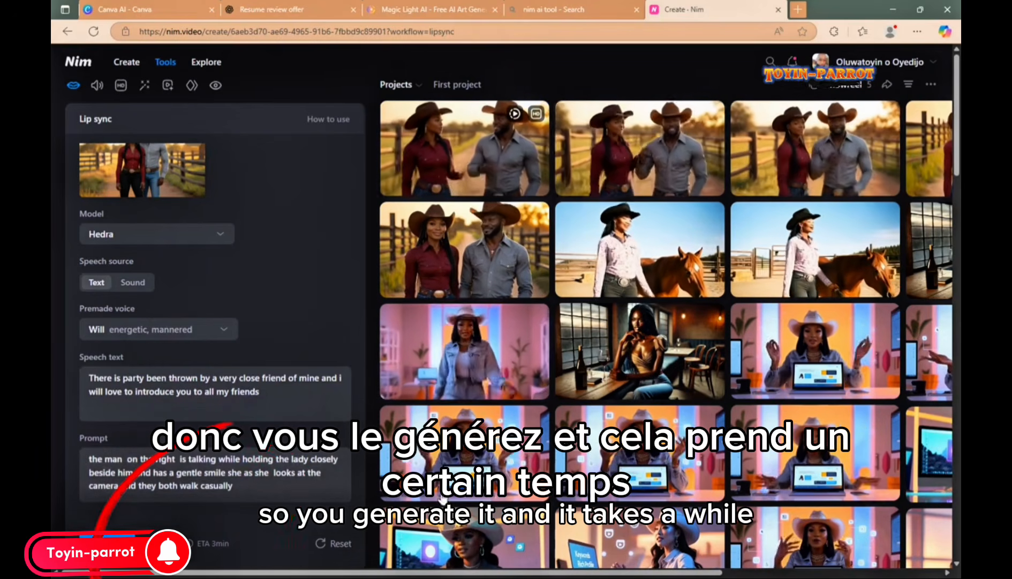
left_click(108, 542)
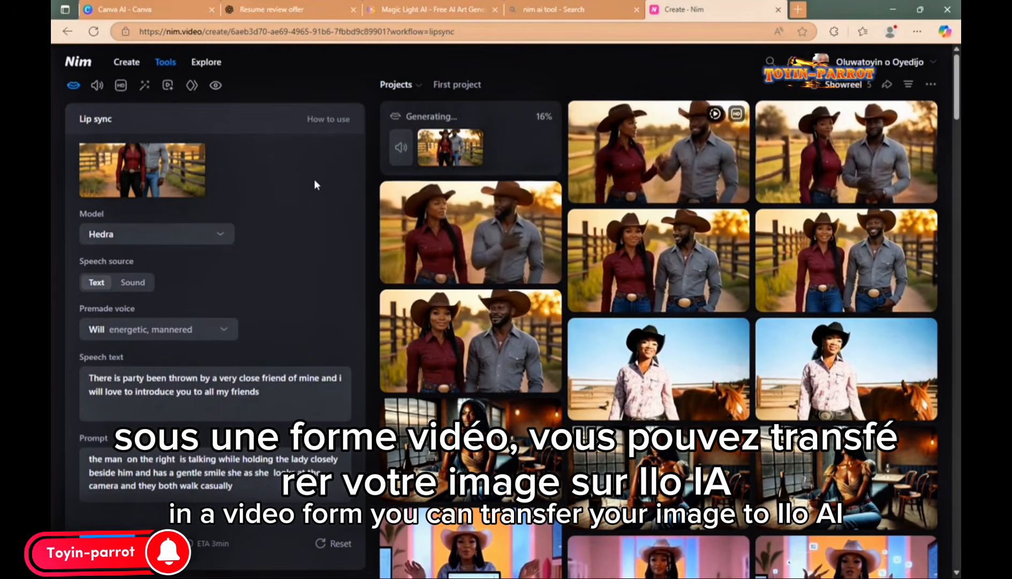
Open Hailuo AI's create page in a new browser tab and upload the ranch couple picture for Image to Video
left_click(798, 9)
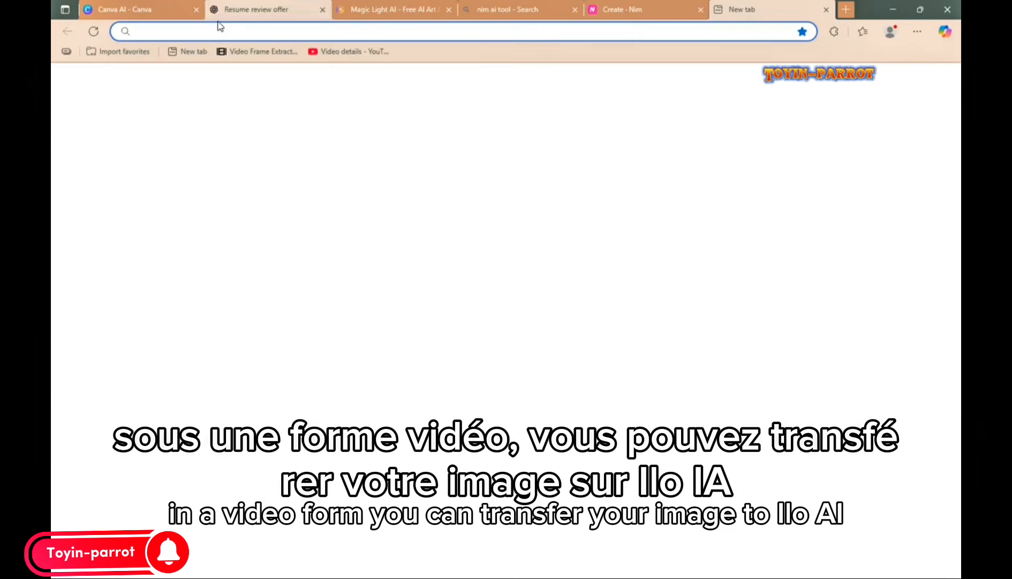
left_click(208, 29)
type("hailu")
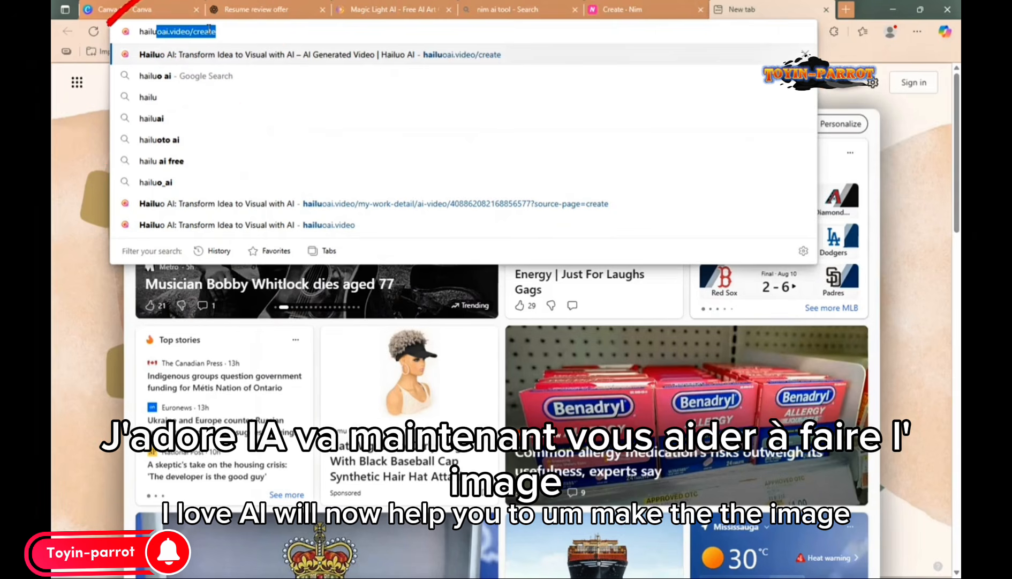
key("Return")
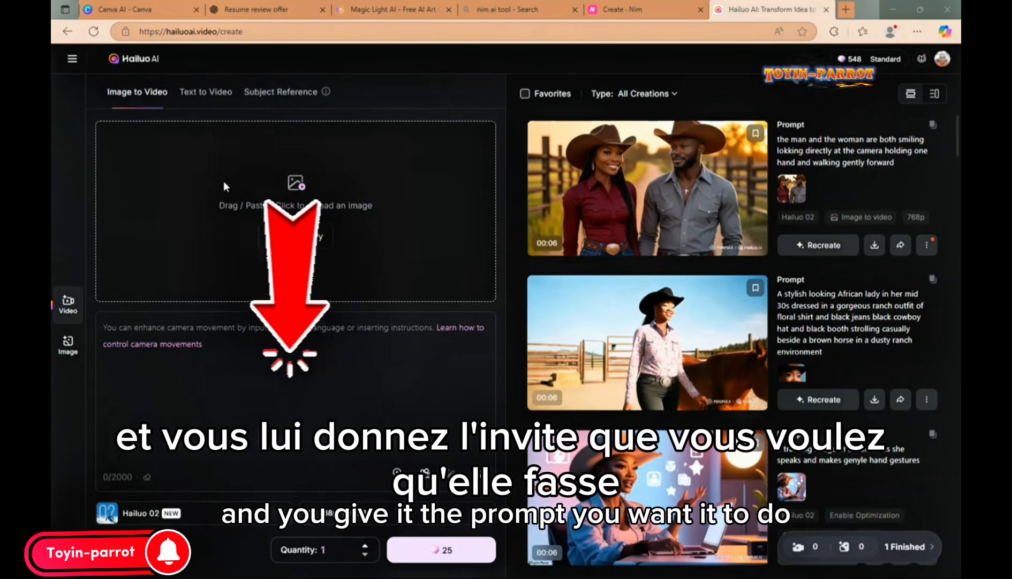
left_click(394, 280)
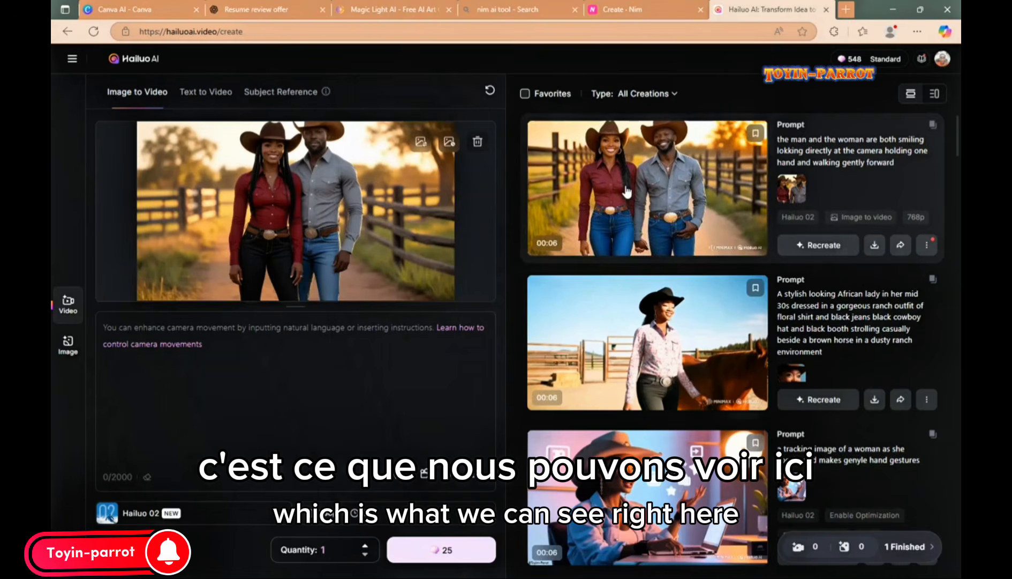
Preview the previously generated clip of the smiling ranch couple and return to the Hailuo AI create page
left_click(874, 245)
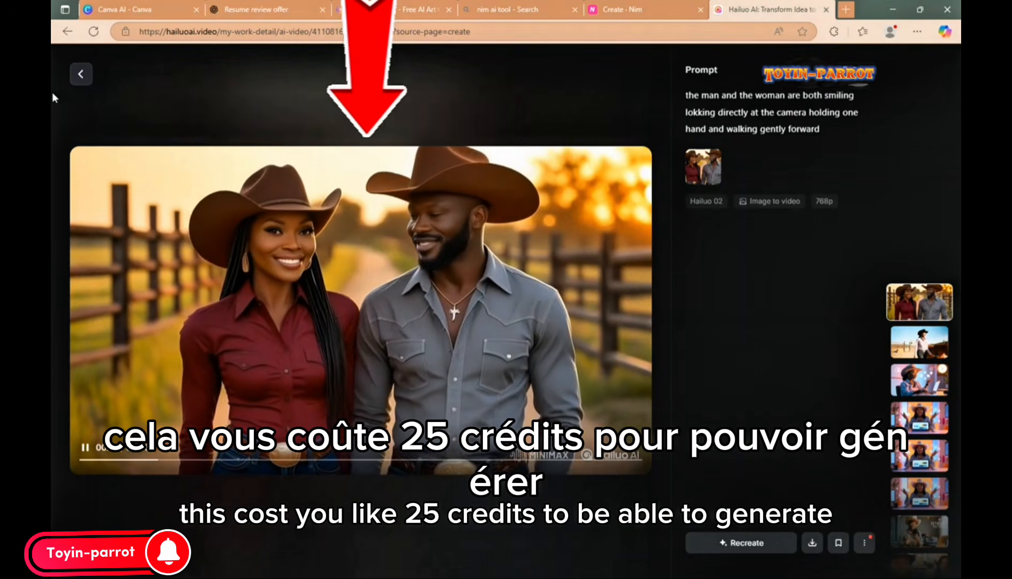
left_click(81, 74)
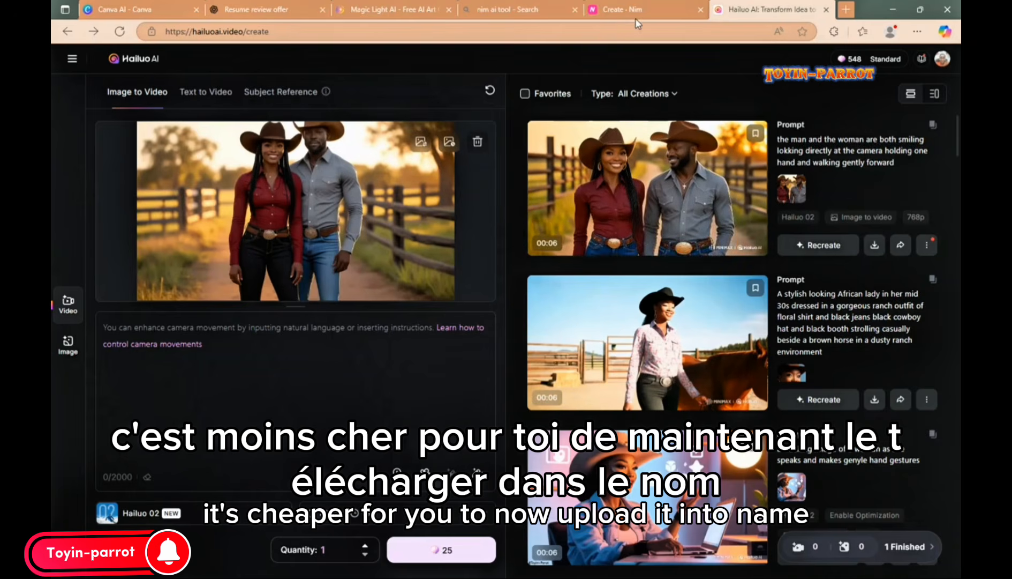
Switch back to Nim, play the newly generated lip-sync video of the couple and review its details
left_click(646, 16)
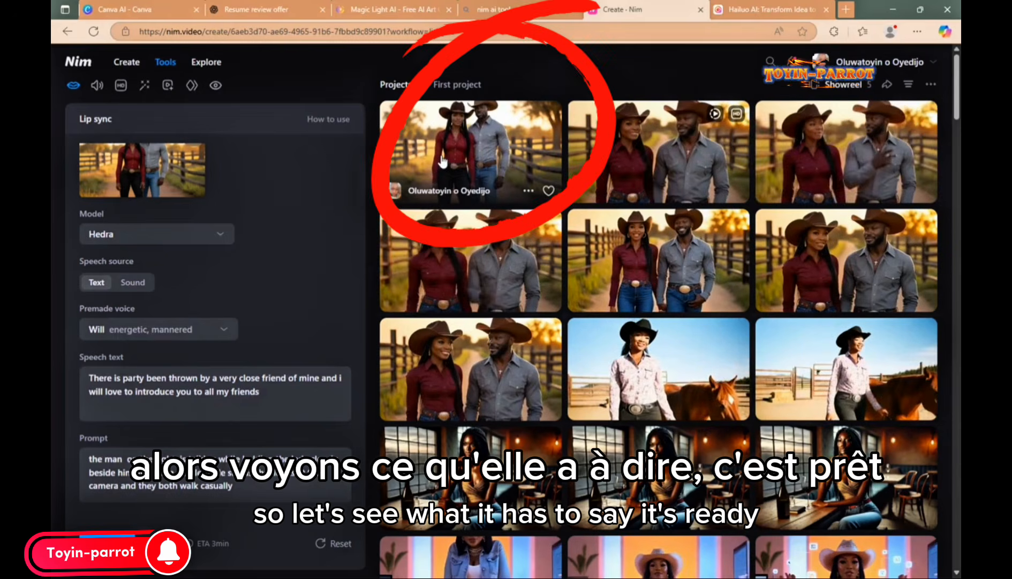
left_click(442, 160)
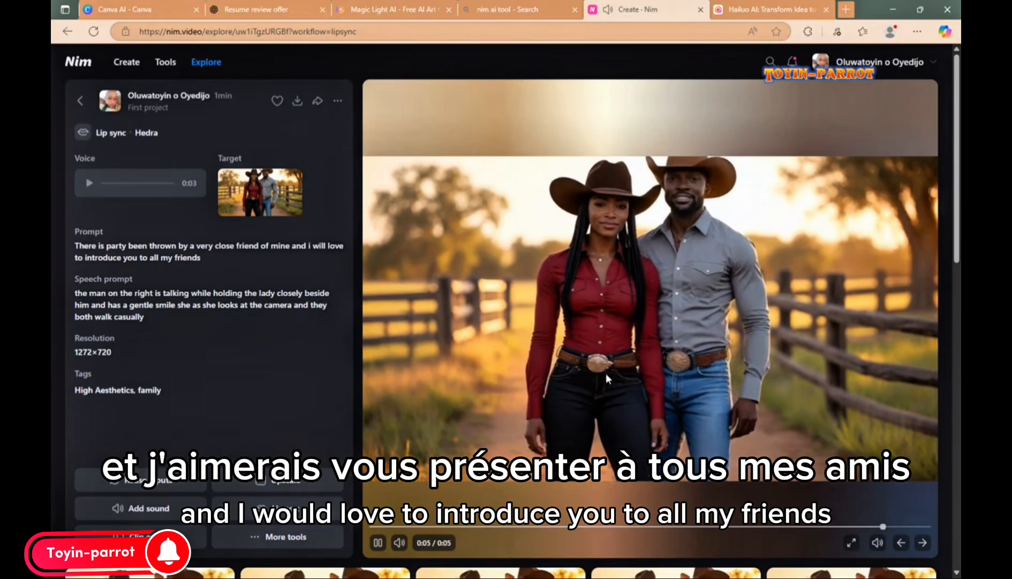
left_click(614, 349)
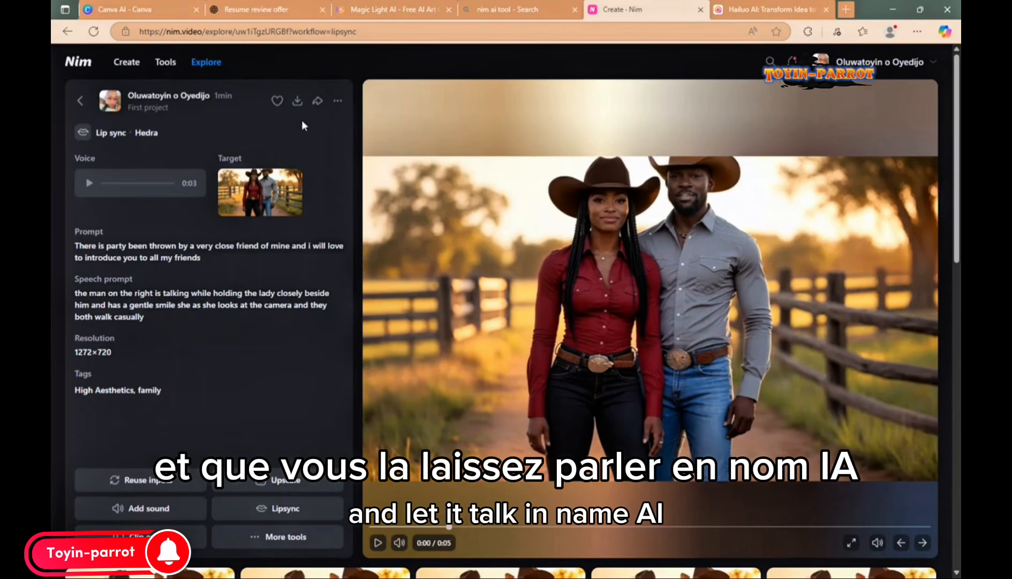
scroll(265, 434, "down", 2)
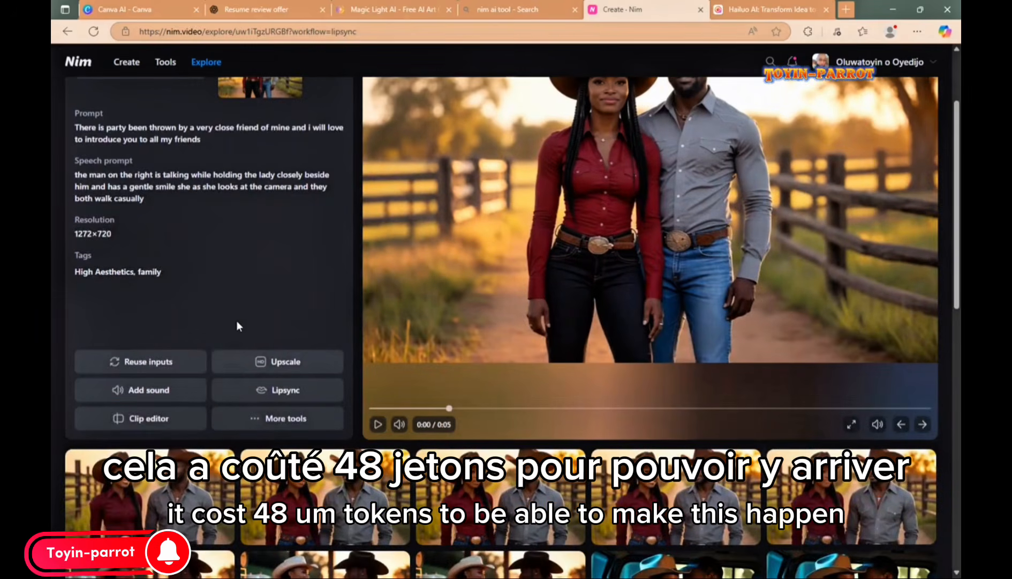
scroll(236, 321, "up", 1)
scroll(229, 319, "up", 1)
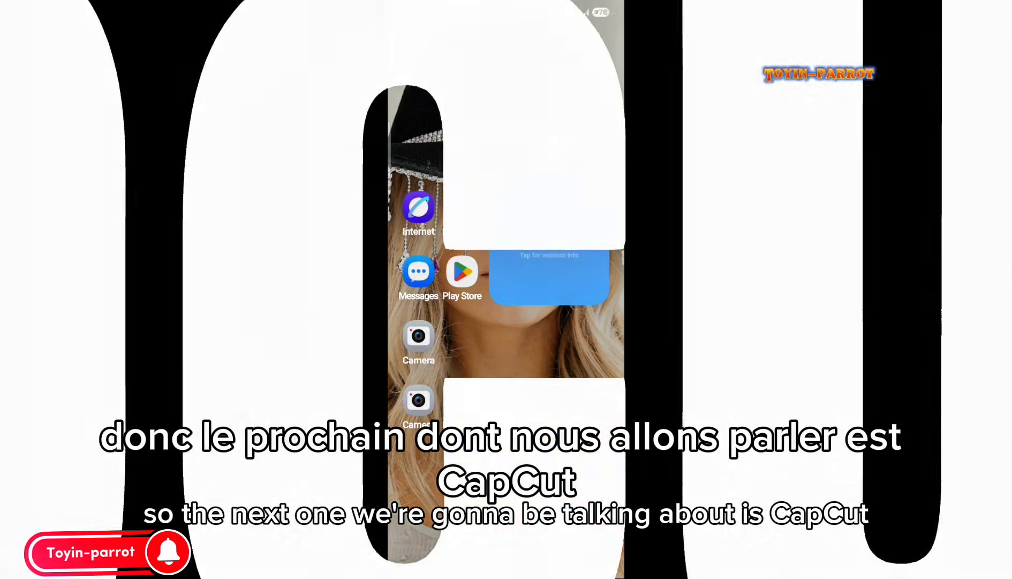
Find CapCut among the phone's apps and open it
scroll(506, 289, "right", 2)
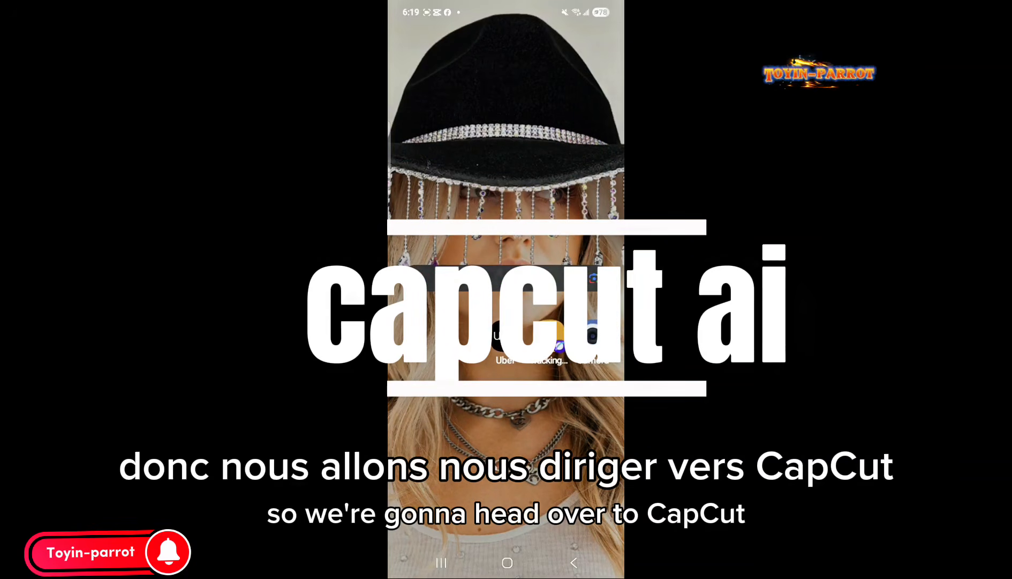
scroll(506, 289, "right", 1)
scroll(506, 289, "down", 1)
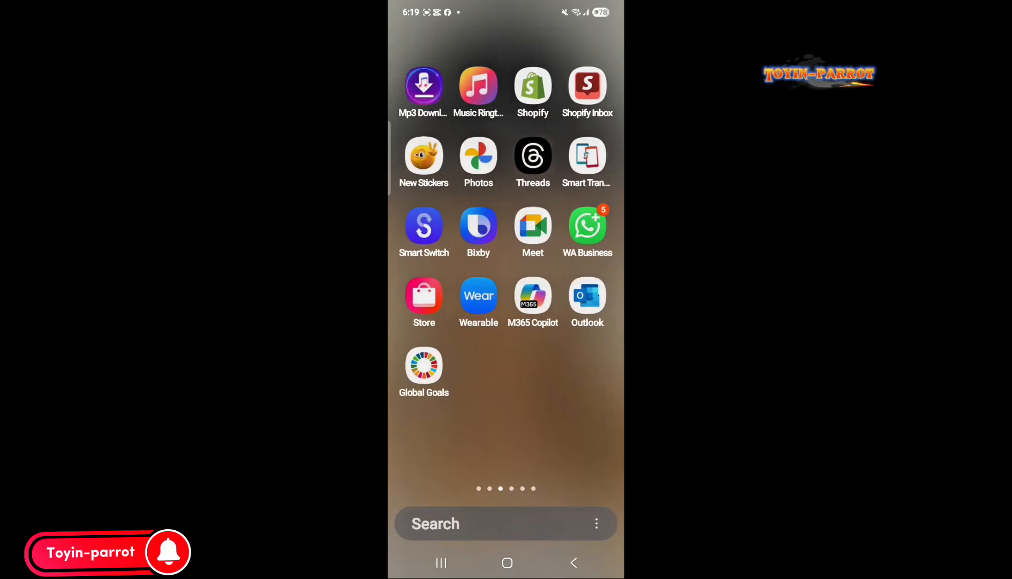
left_click(435, 524)
left_click(425, 64)
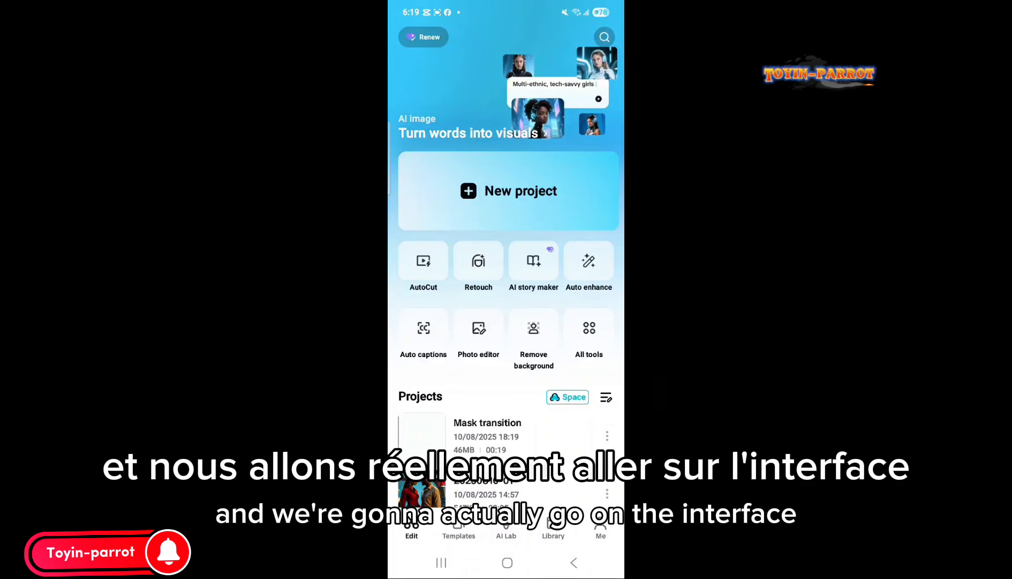
Find the AI dialogue scene tool among all tools and load the picture of the ranch couple facing each other beside the car
scroll(506, 321, "down", 3)
scroll(506, 322, "up", 3)
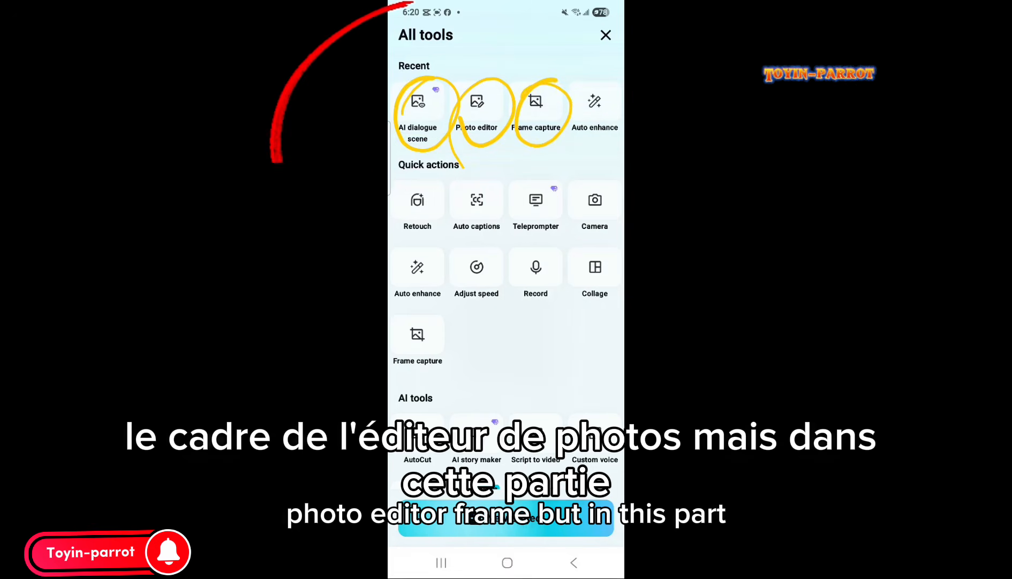
scroll(505, 267, "down", 2)
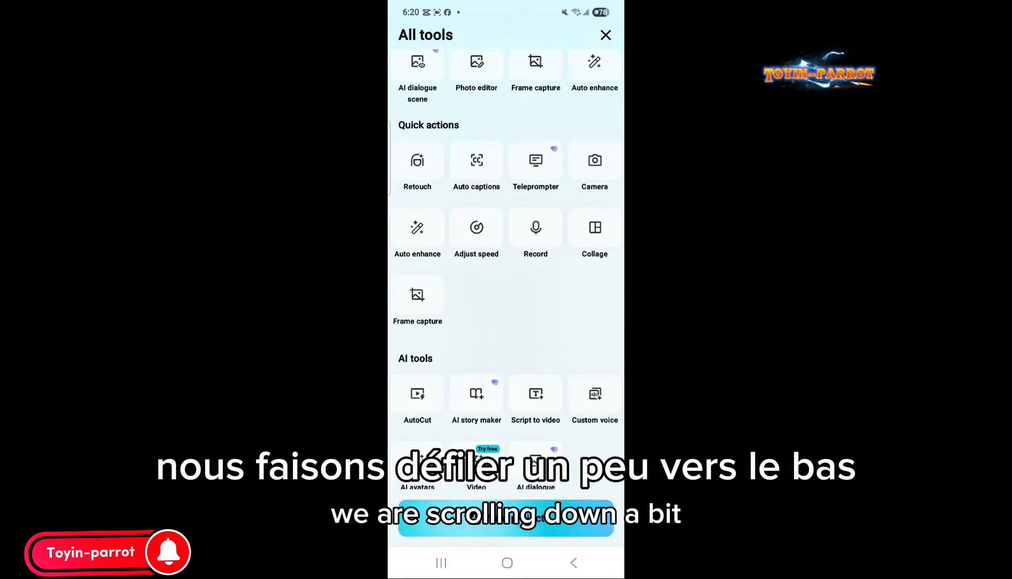
scroll(506, 268, "down", 1)
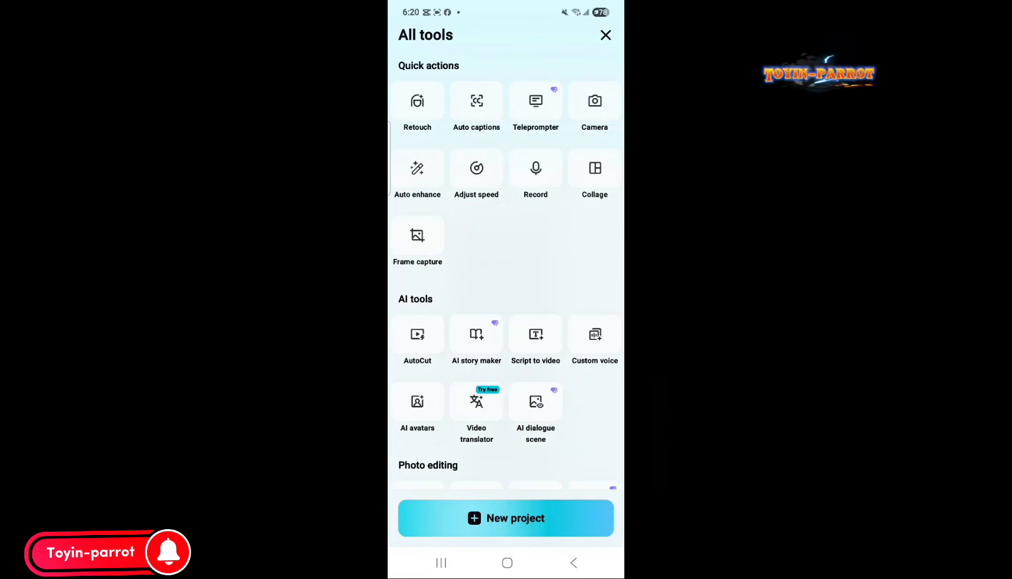
left_click(536, 401)
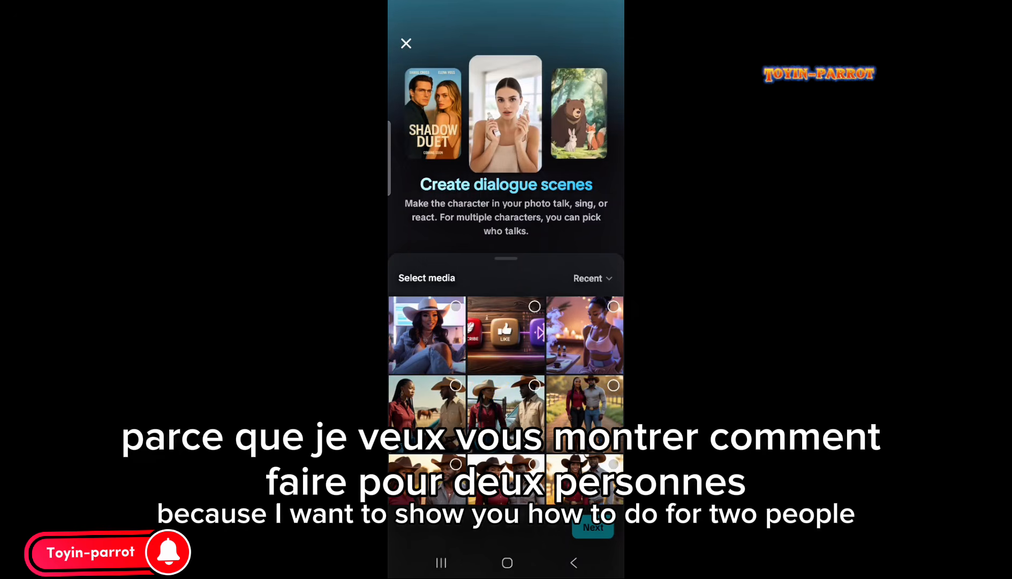
left_click(456, 385)
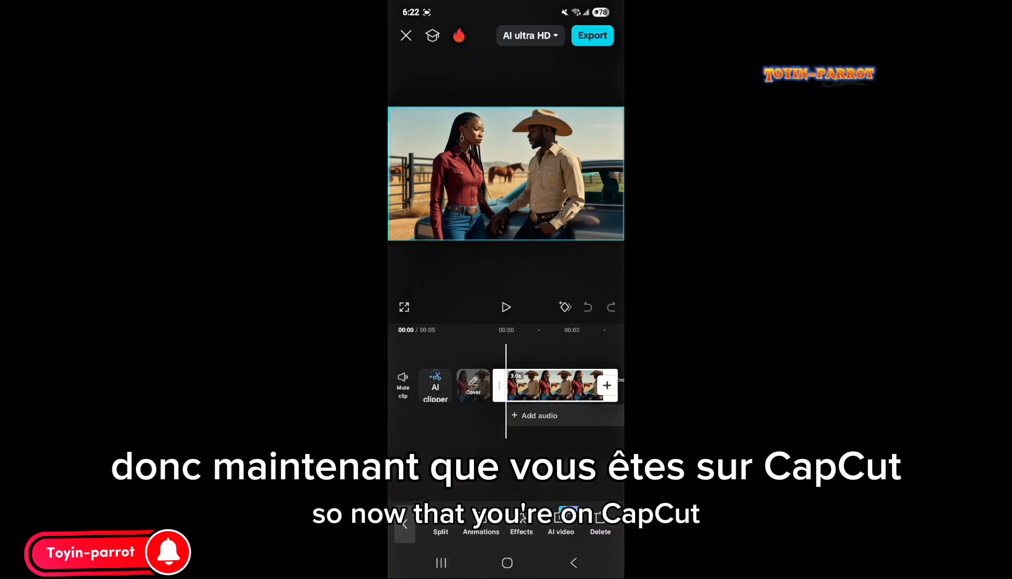
Open the clip's Talk or sing dialogue settings and have the woman greet the man by name with "its been a minute but im excited to see you"
scroll(506, 527, "right", 5)
left_click(506, 531)
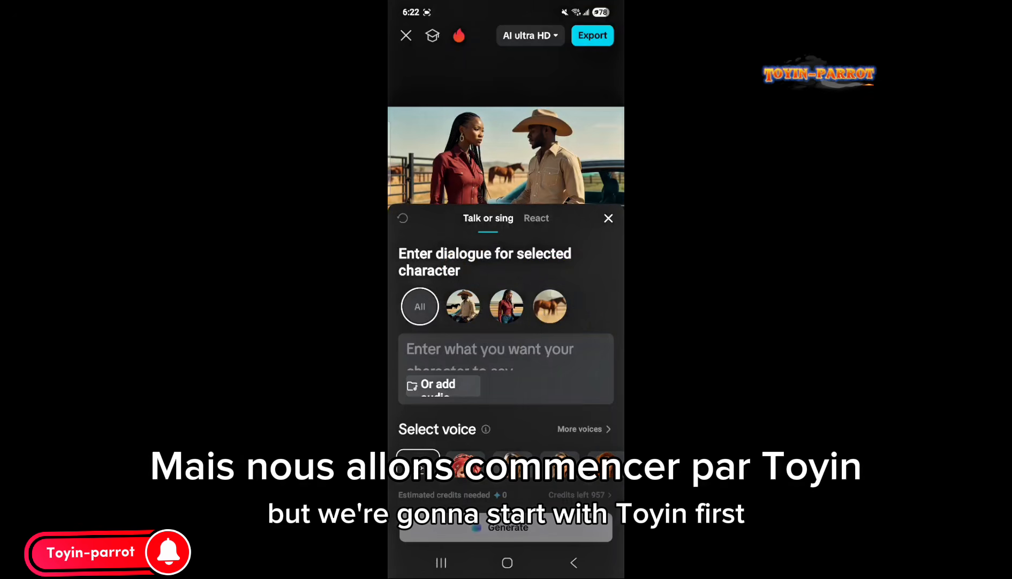
left_click(507, 306)
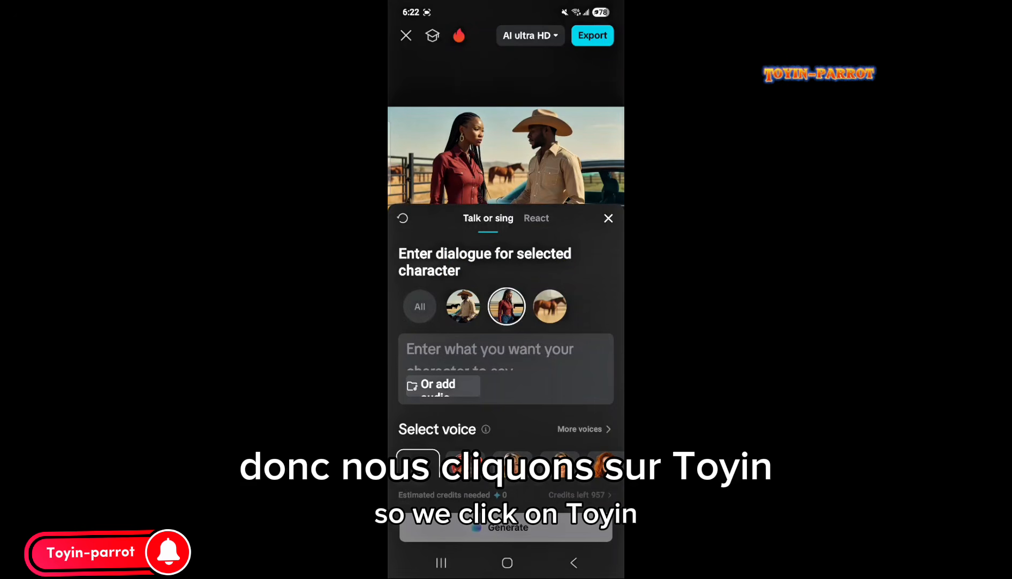
left_click(507, 356)
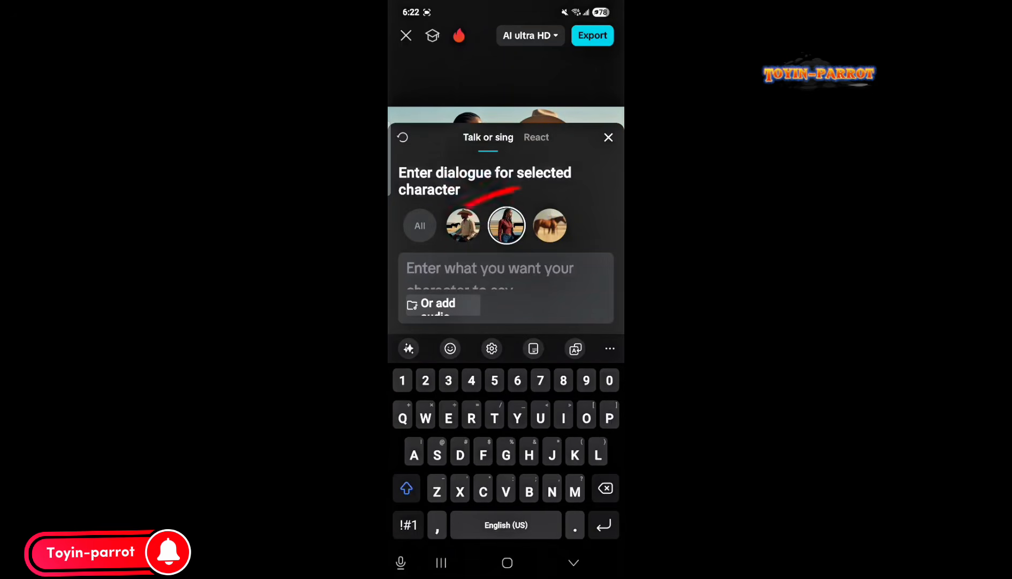
type("Daniel ")
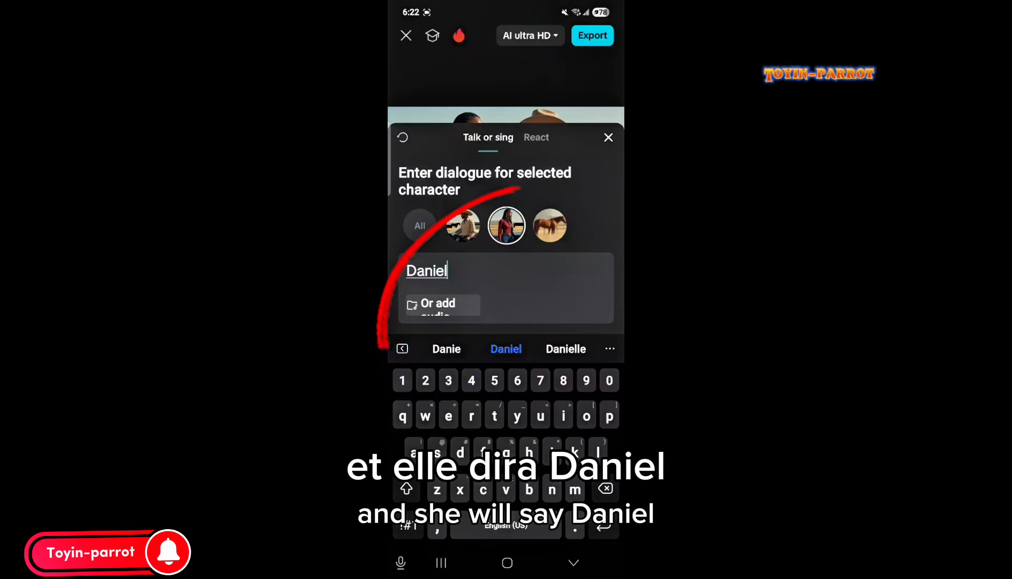
type("its ")
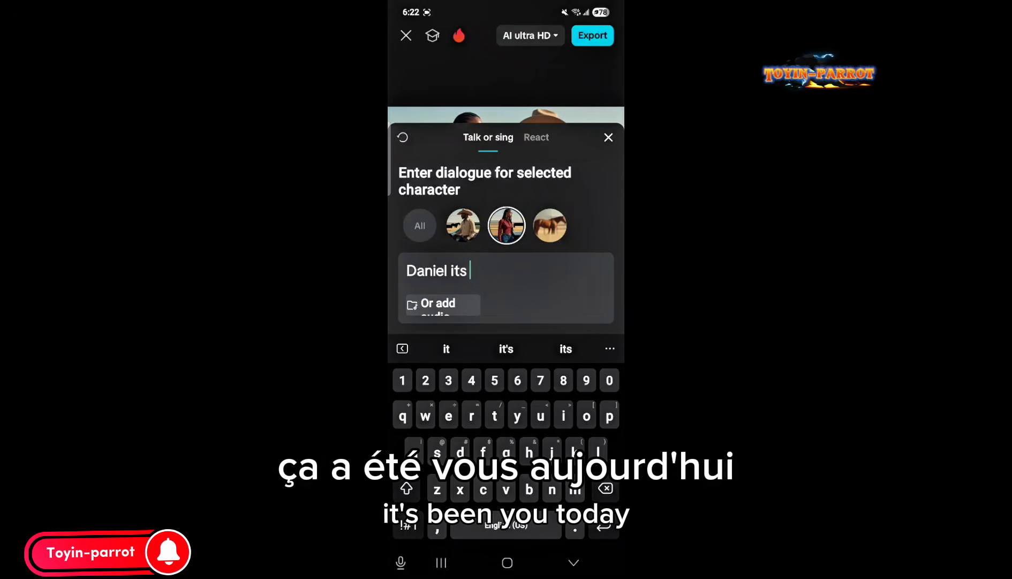
type("been a minute but im excited to see you")
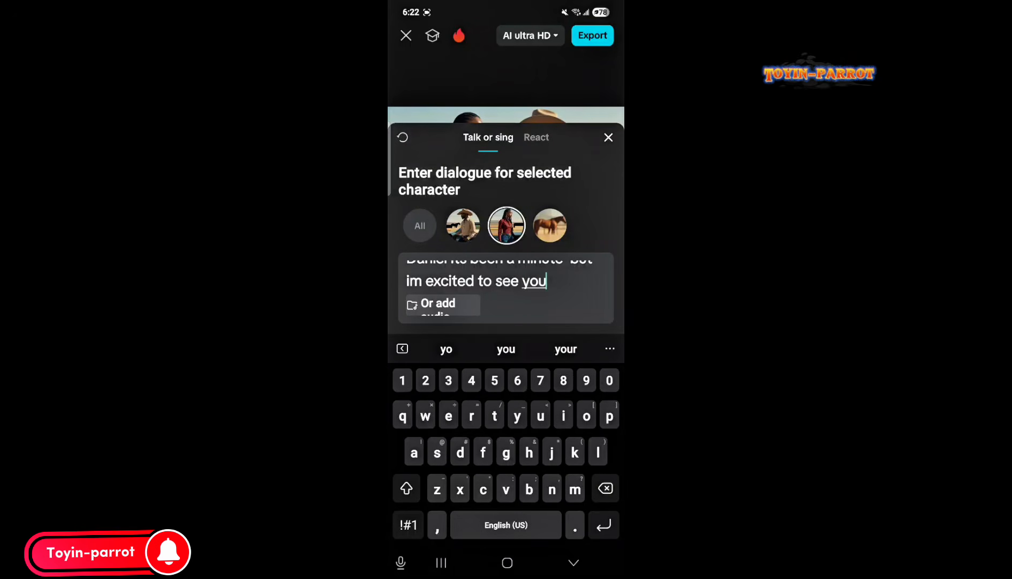
key("Escape")
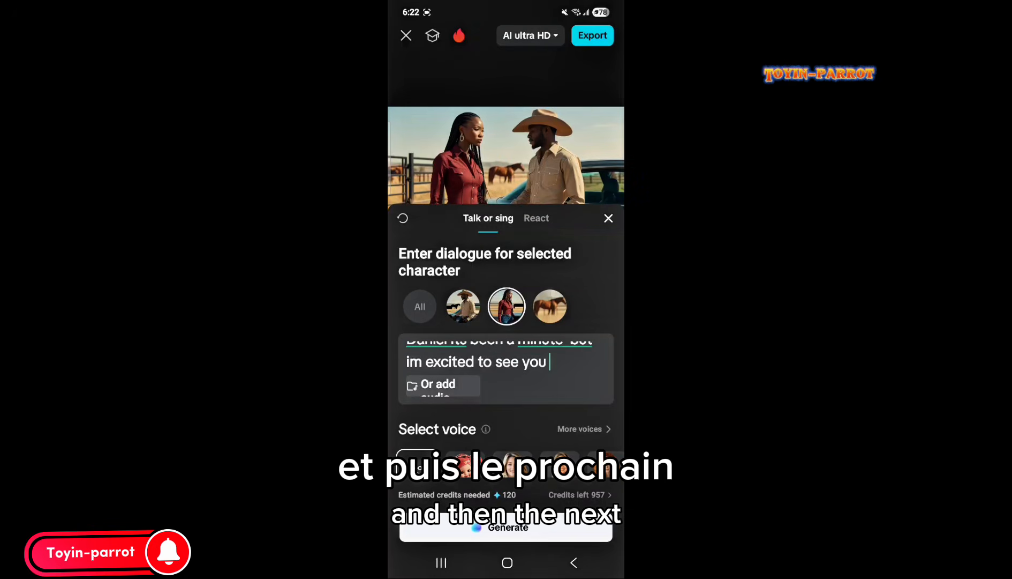
Preview the custom voices Voice02 and Voice01, and apply Voice01 to the woman's dialogue
scroll(506, 348, "down", 1)
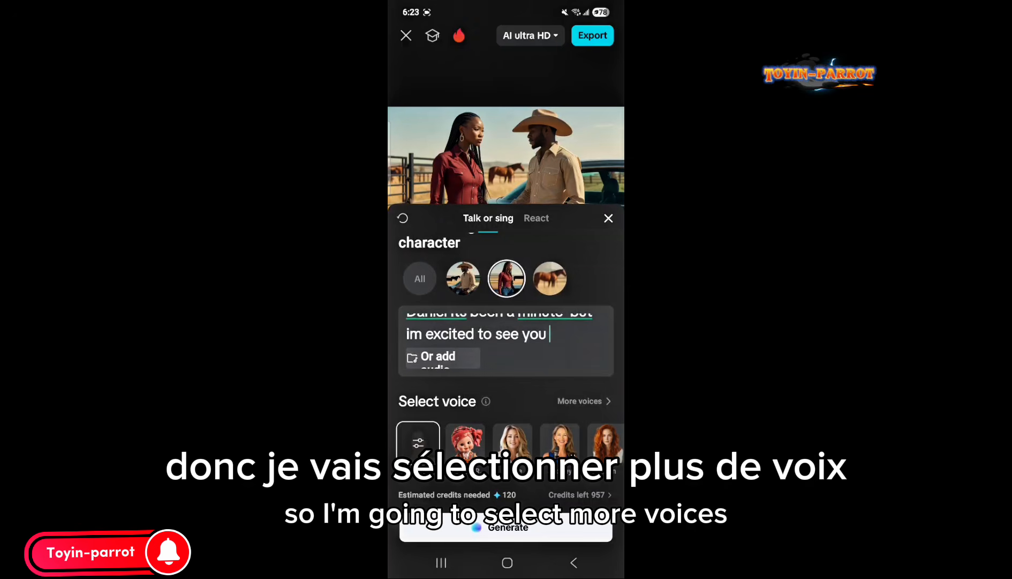
left_click(584, 401)
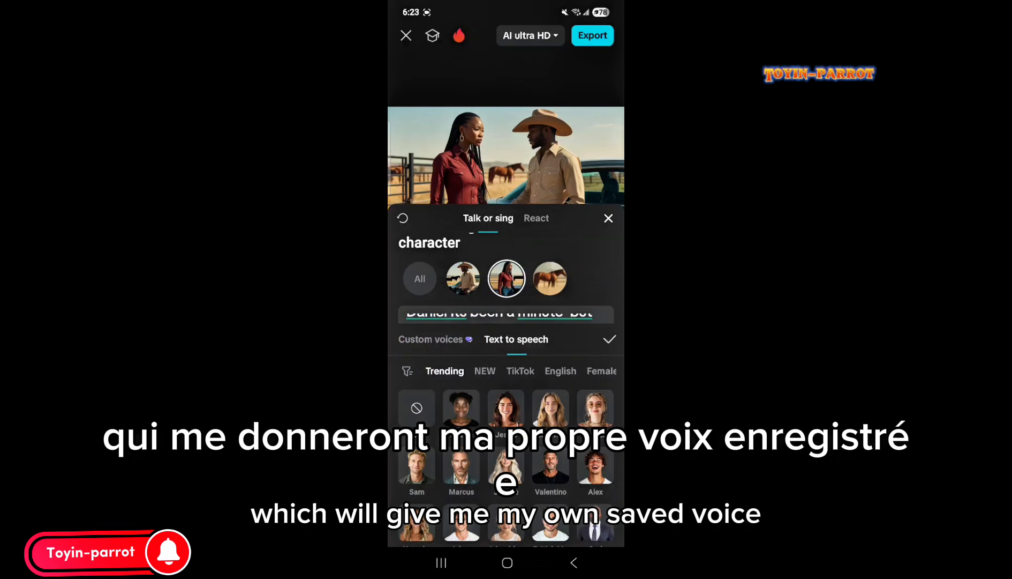
left_click(609, 339)
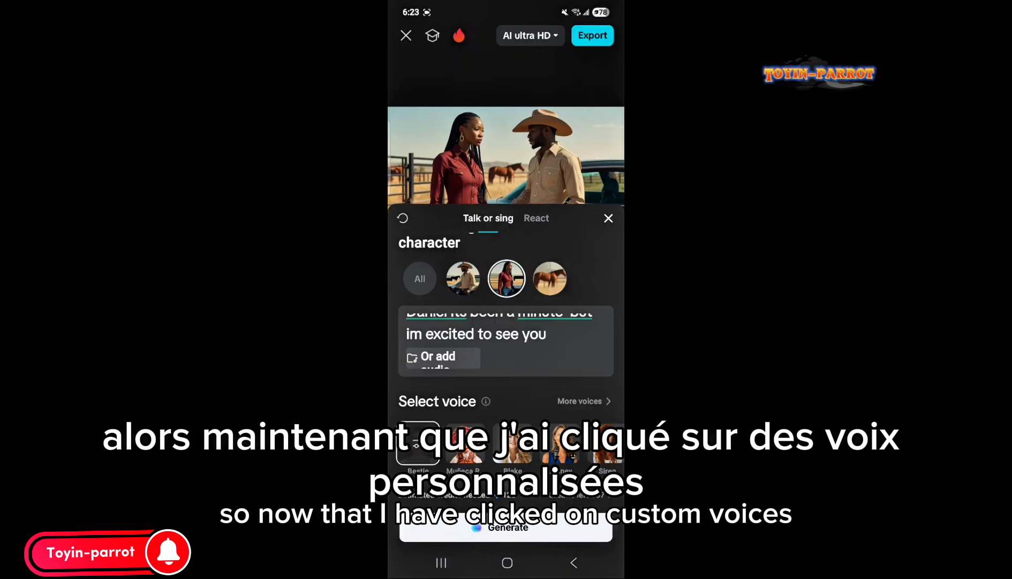
left_click(584, 400)
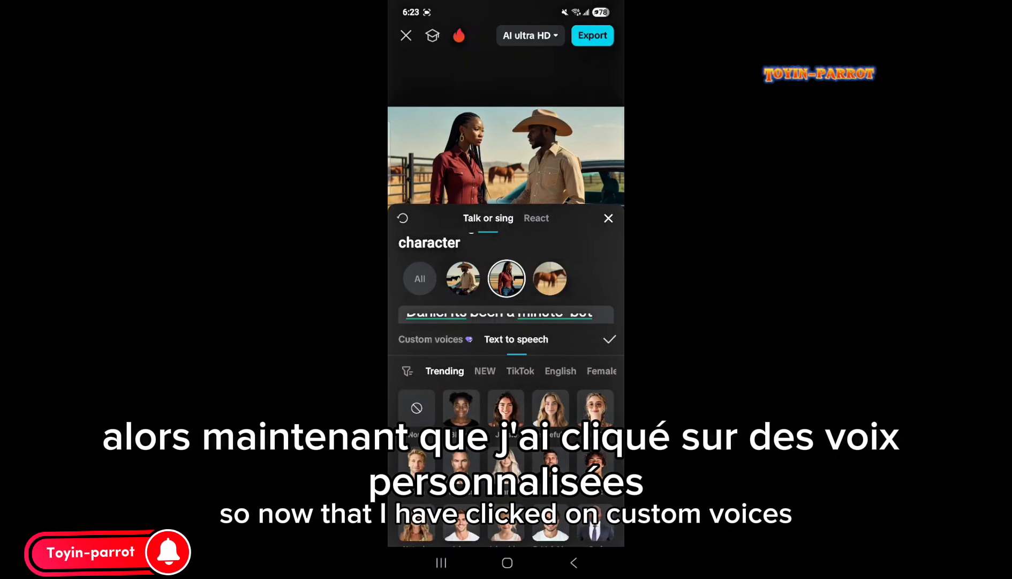
left_click(431, 339)
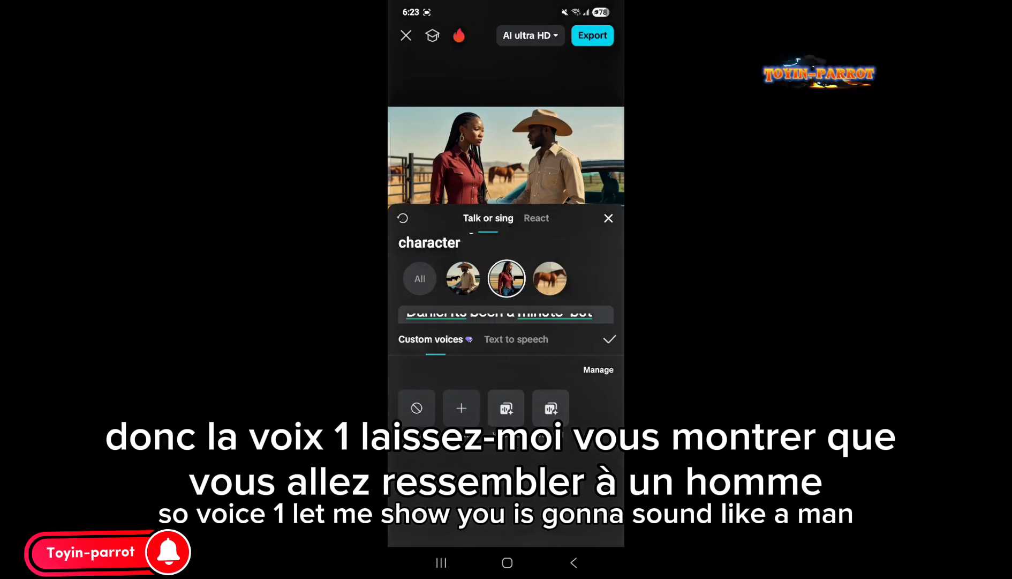
left_click(506, 408)
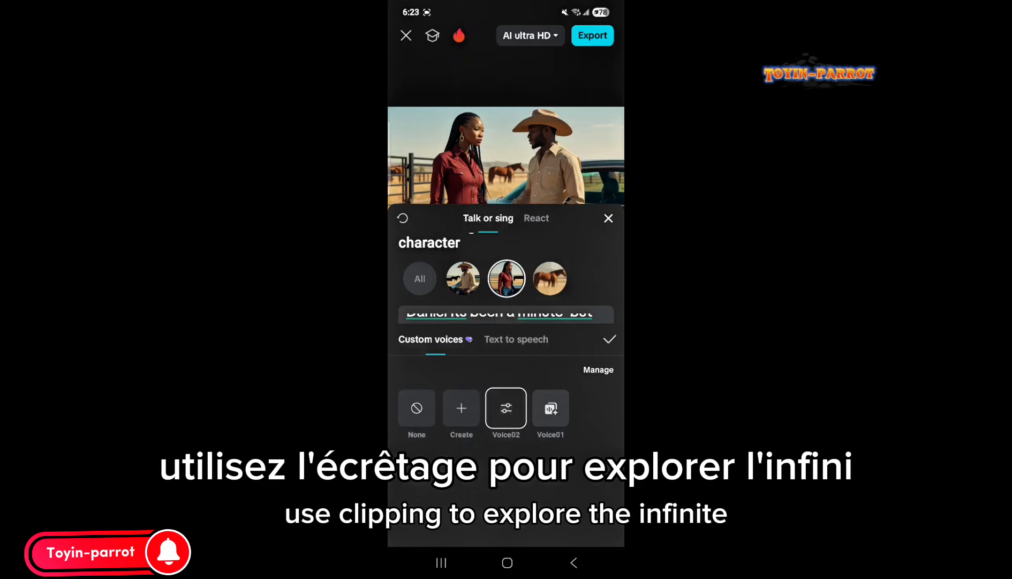
left_click(551, 408)
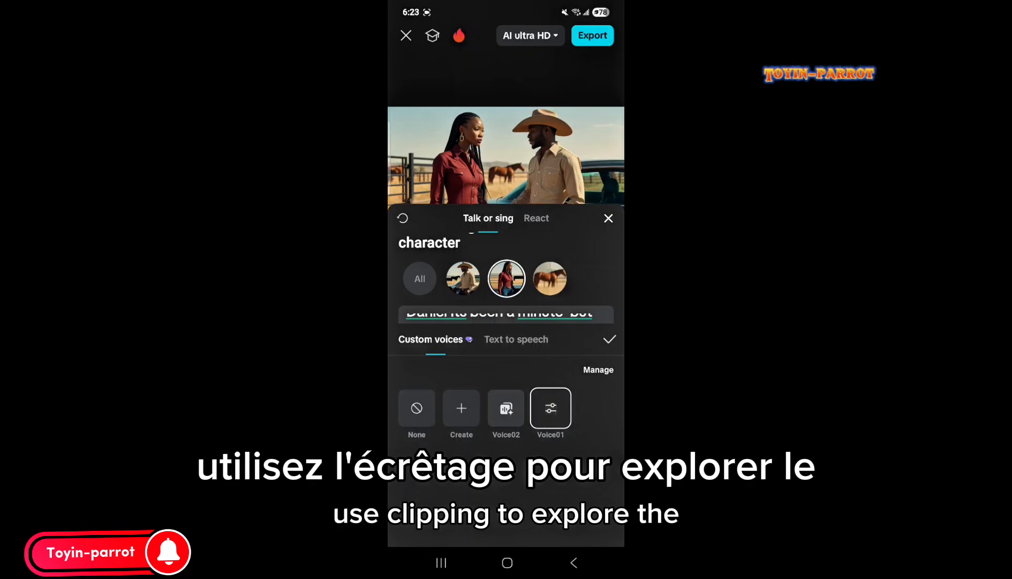
left_click(610, 338)
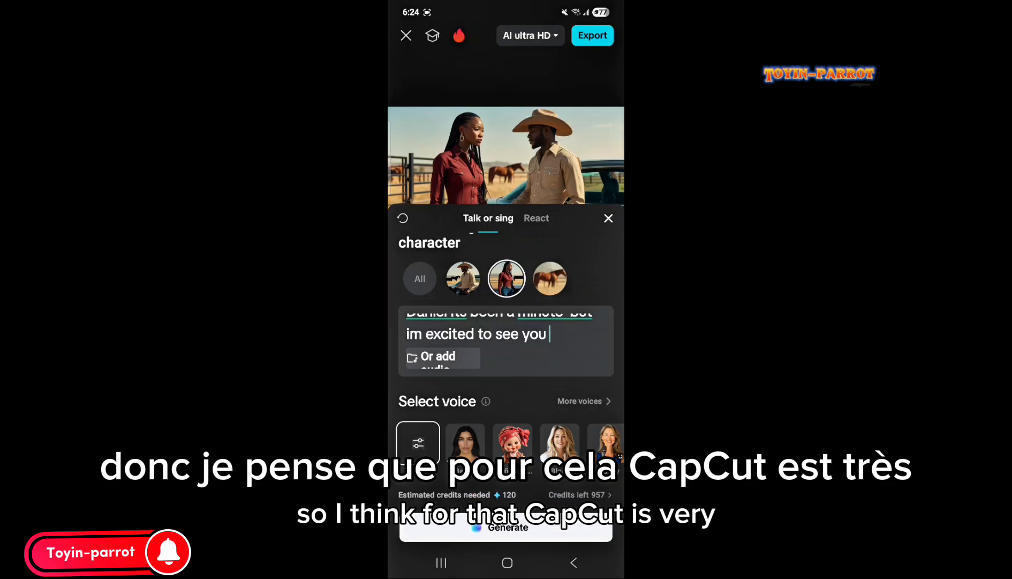
Recheck the selected custom voice, generate the woman's talking scene and approve the use of credits
left_click(584, 401)
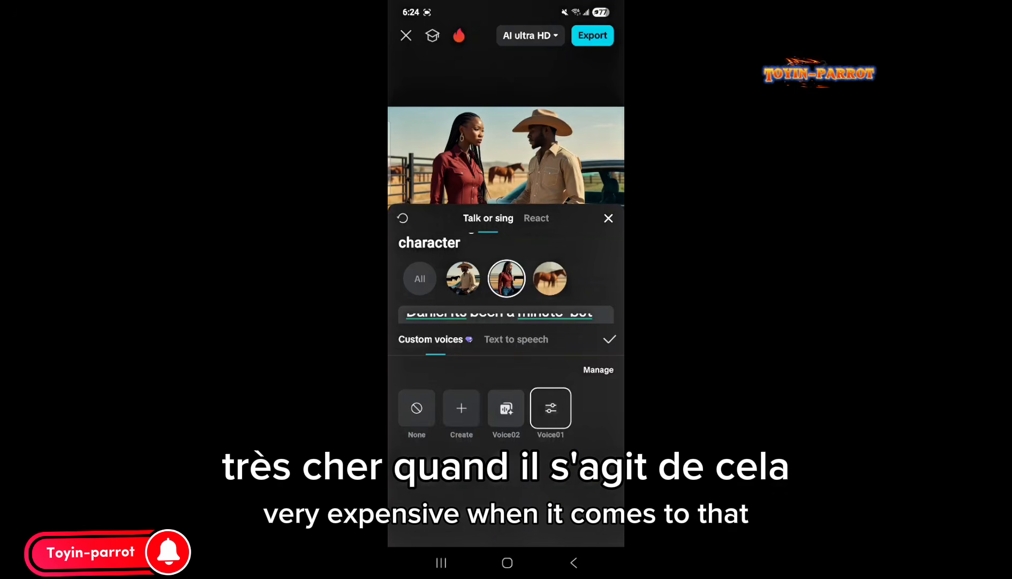
left_click(609, 340)
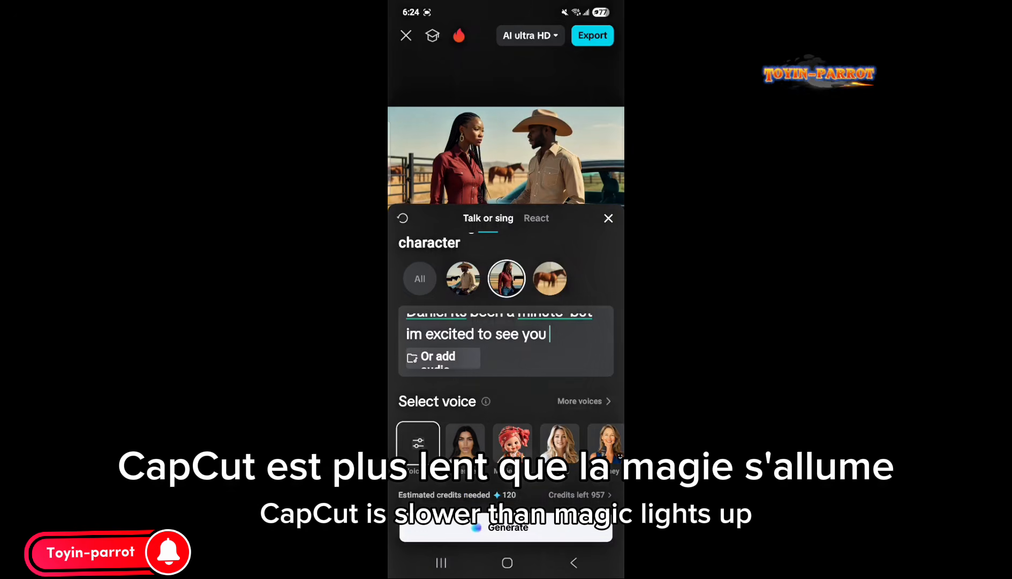
left_click(506, 527)
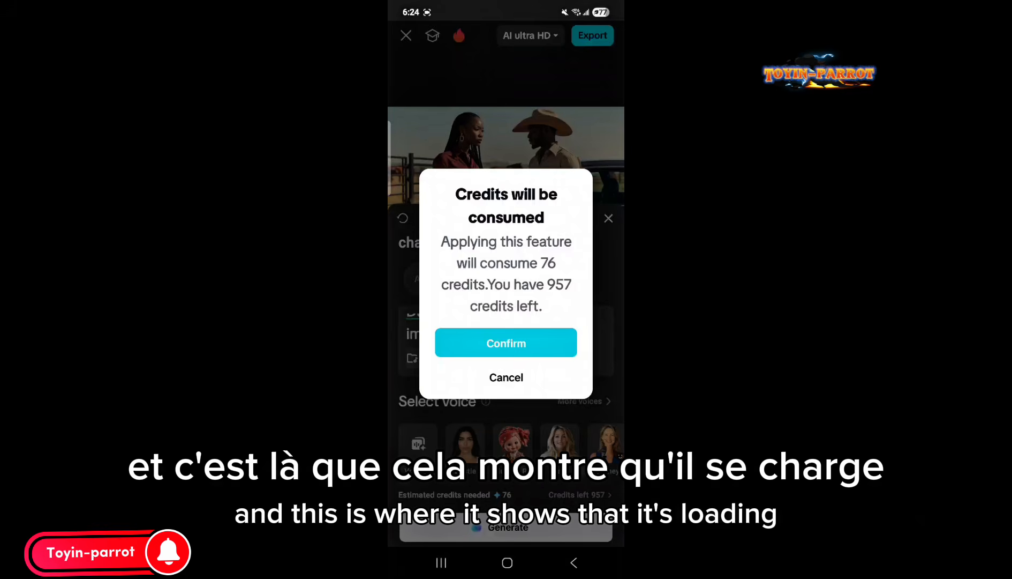
left_click(507, 343)
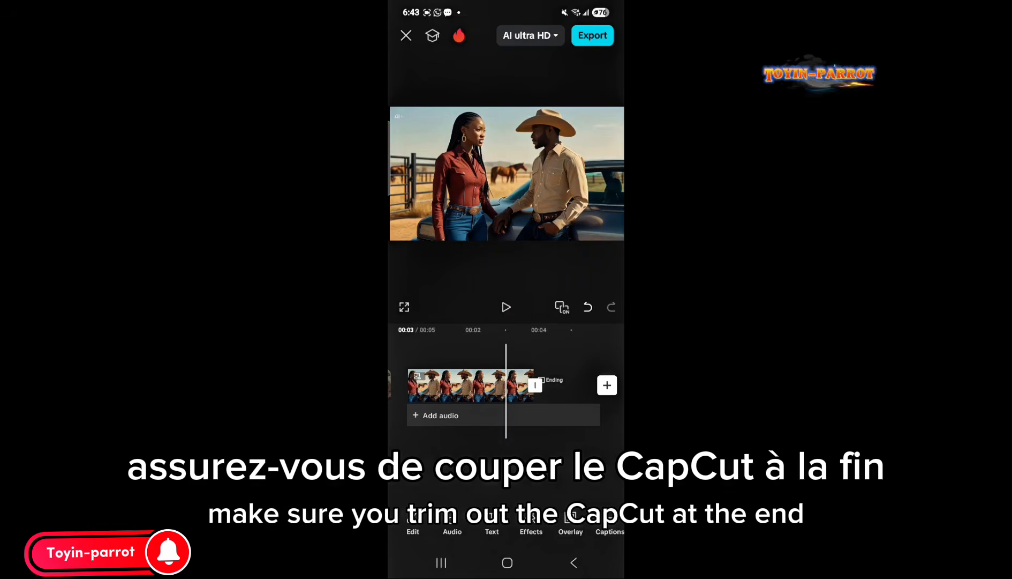
Delete the Ending clip from the end of the timeline and return the playhead to the start of the video
left_click(566, 386)
mouse_move(471, 385)
left_mouse_down()
mouse_move(499, 385)
mouse_move(481, 385)
left_mouse_up()
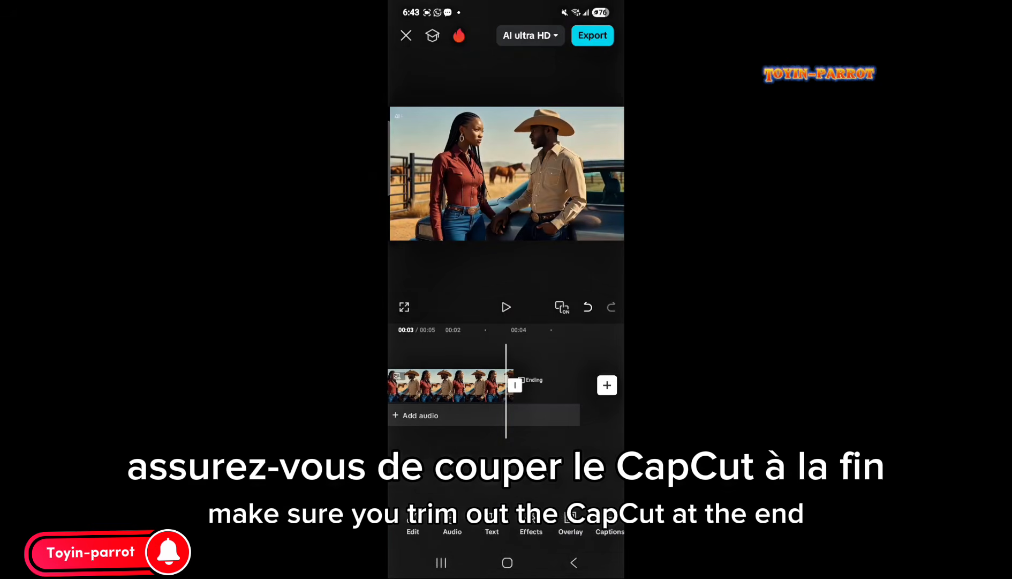
left_click(533, 384)
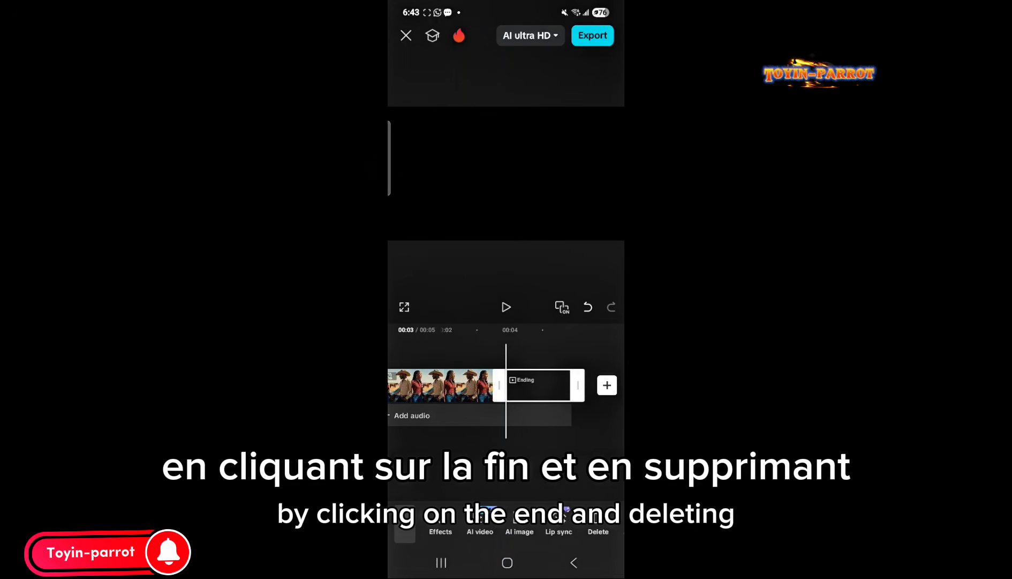
left_click(598, 525)
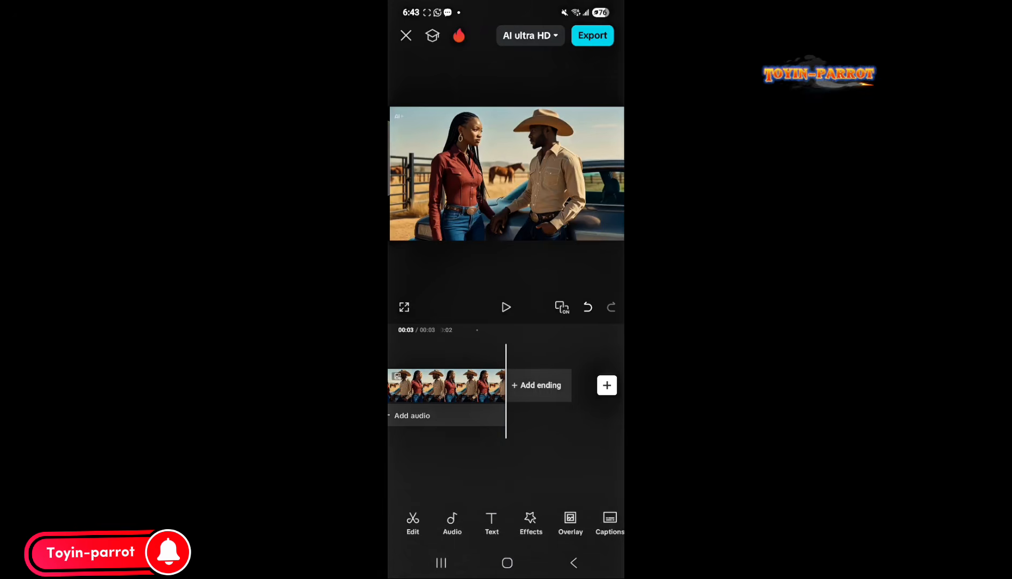
left_click_drag(472, 386, 555, 385)
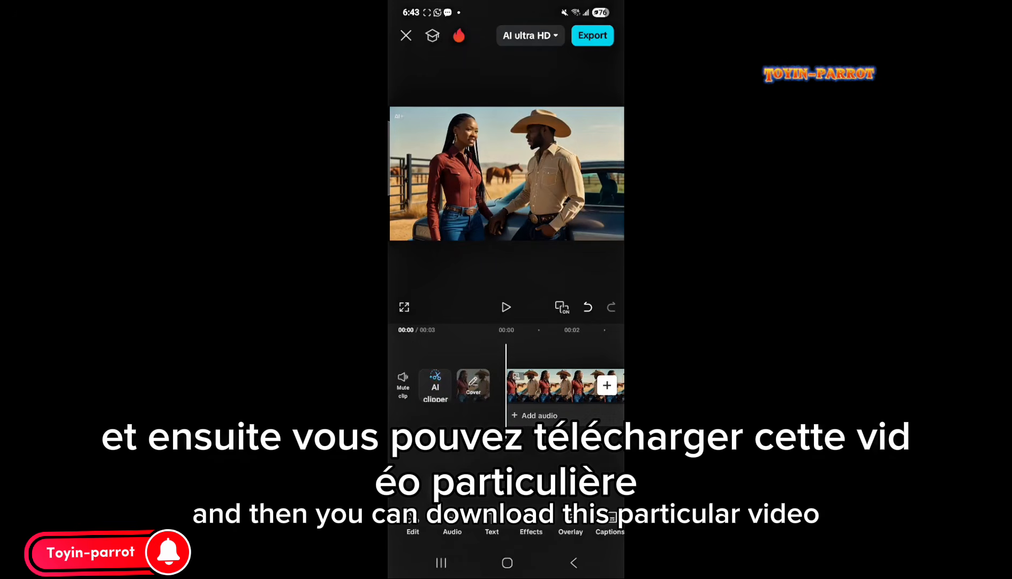